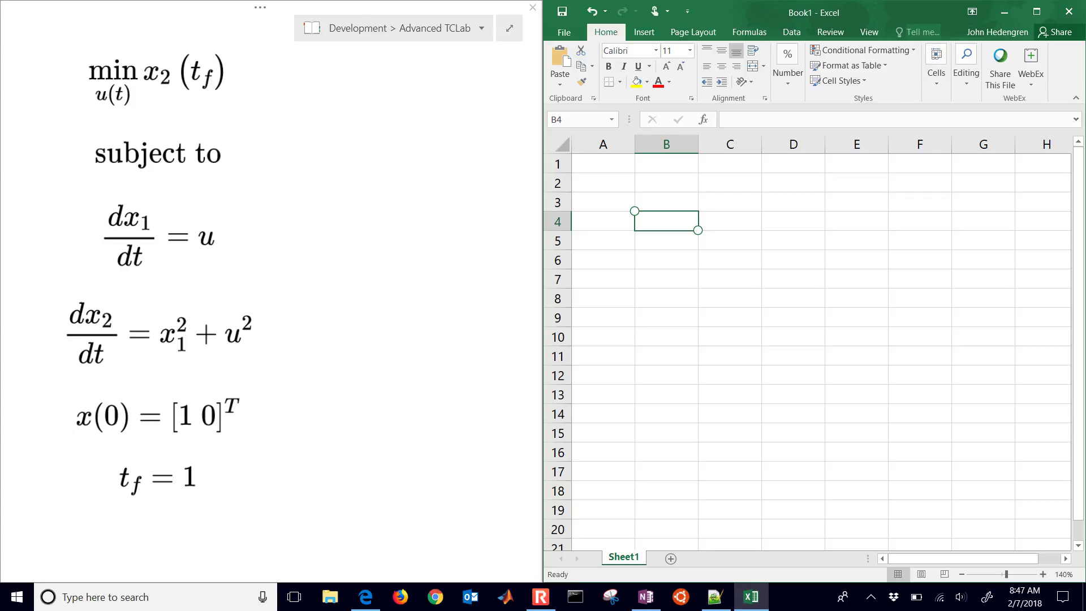
- Ink-mark the problem: bracket min x2(t_f), circle u(t), underline 'subject to', bracket dx1/dt = u
{"action": "key", "text": "alt+Tab"}
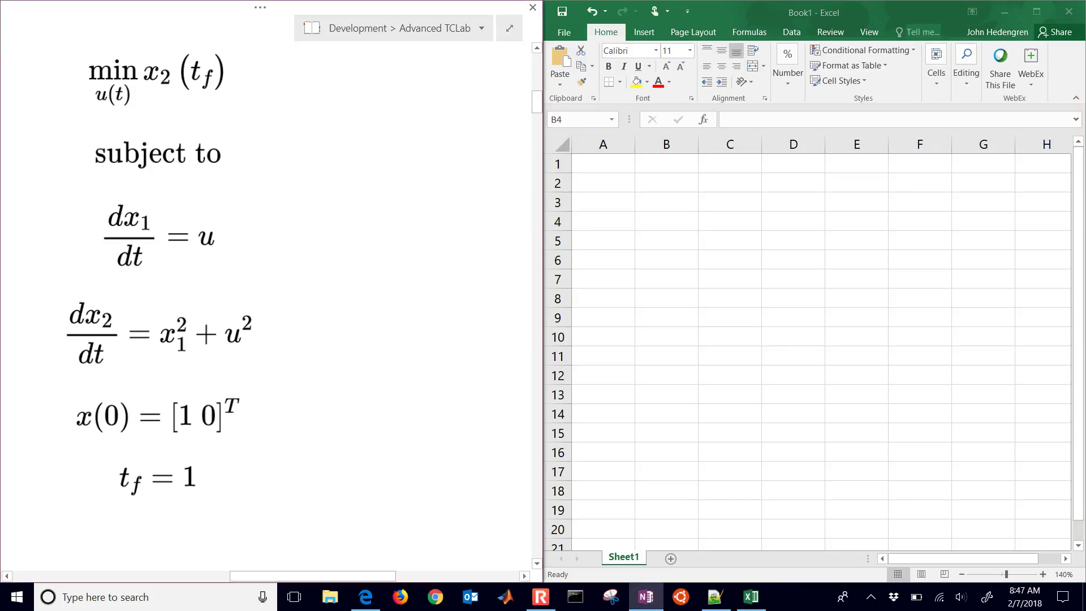
{"action": "mouse_move", "coordinate": [87, 41]}
{"action": "left_mouse_down"}
{"action": "mouse_move", "coordinate": [54, 48]}
{"action": "mouse_move", "coordinate": [58, 117]}
{"action": "mouse_move", "coordinate": [94, 115]}
{"action": "left_mouse_up"}
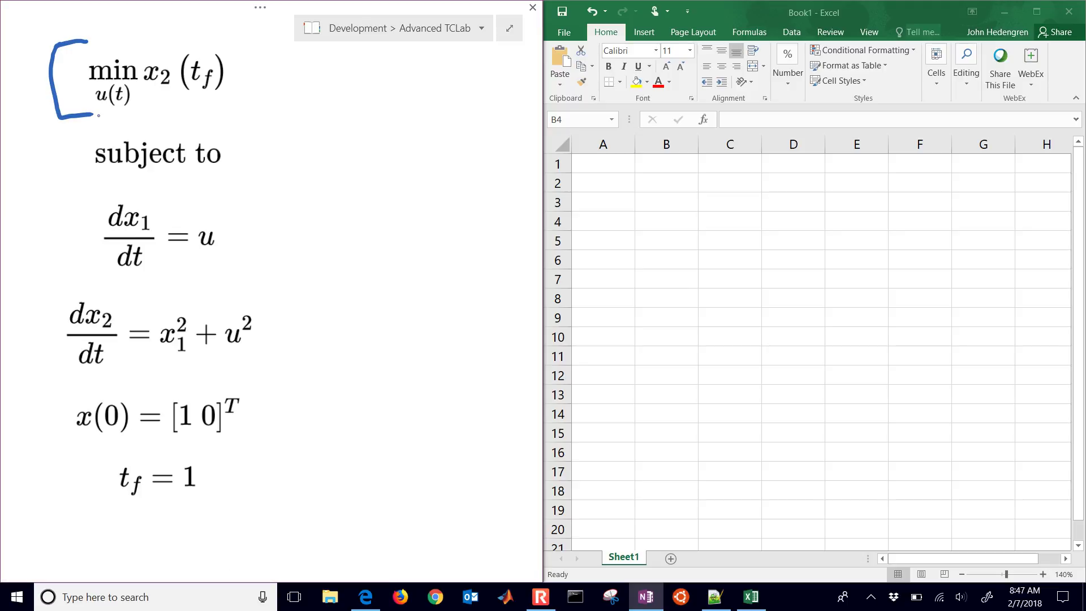
{"action": "left_click_drag", "start_coordinate": [191, 94], "coordinate": [216, 94]}
{"action": "mouse_move", "coordinate": [85, 85]}
{"action": "left_mouse_down"}
{"action": "mouse_move", "coordinate": [112, 82]}
{"action": "mouse_move", "coordinate": [88, 86]}
{"action": "left_mouse_up"}
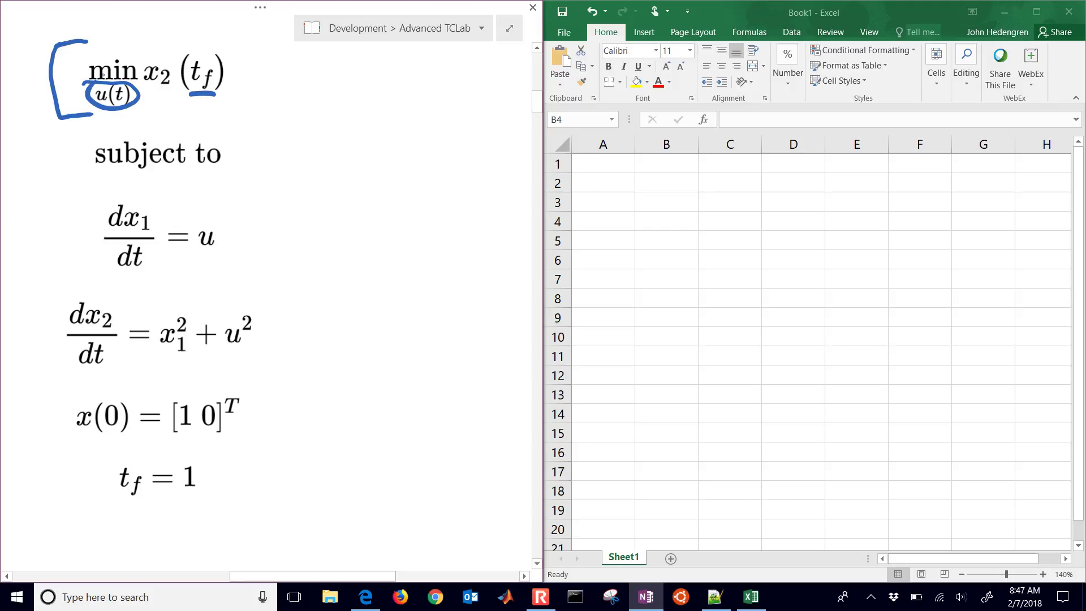
{"action": "left_click_drag", "start_coordinate": [89, 174], "coordinate": [228, 176]}
{"action": "mouse_move", "coordinate": [124, 189]}
{"action": "left_mouse_down"}
{"action": "mouse_move", "coordinate": [83, 191]}
{"action": "mouse_move", "coordinate": [124, 263]}
{"action": "left_mouse_up"}
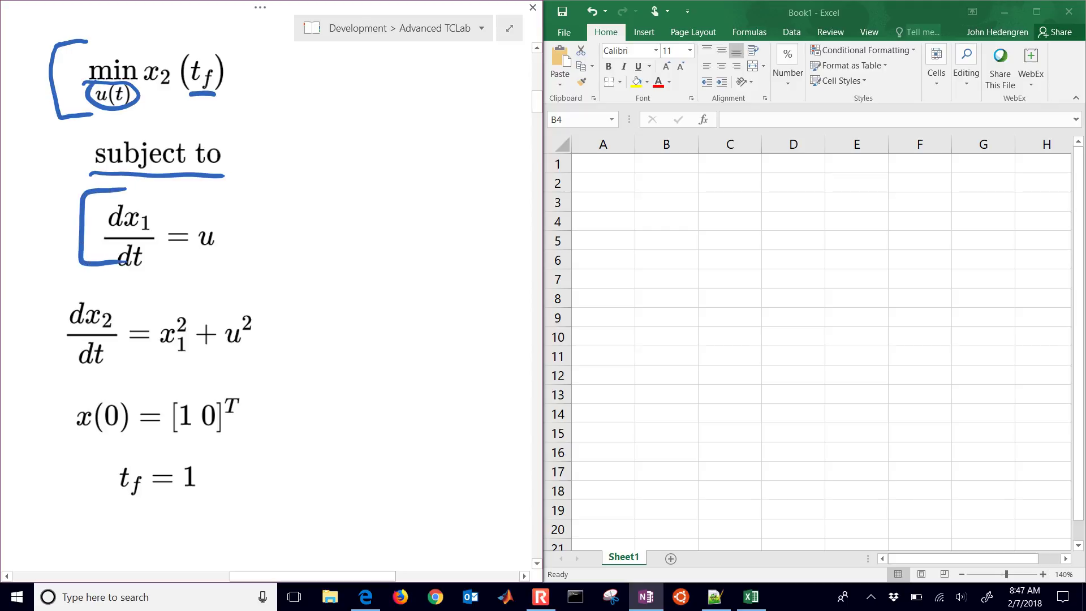
- Sketch a 0-to-1 step for u and a rising x1 line beside dx1/dt, labelled u and x1
{"action": "mouse_move", "coordinate": [282, 210]}
{"action": "left_mouse_down"}
{"action": "mouse_move", "coordinate": [339, 210]}
{"action": "mouse_move", "coordinate": [389, 154]}
{"action": "mouse_move", "coordinate": [441, 148]}
{"action": "left_mouse_up"}
{"action": "left_click_drag", "start_coordinate": [270, 192], "coordinate": [274, 190]}
{"action": "left_click_drag", "start_coordinate": [324, 137], "coordinate": [324, 159]}
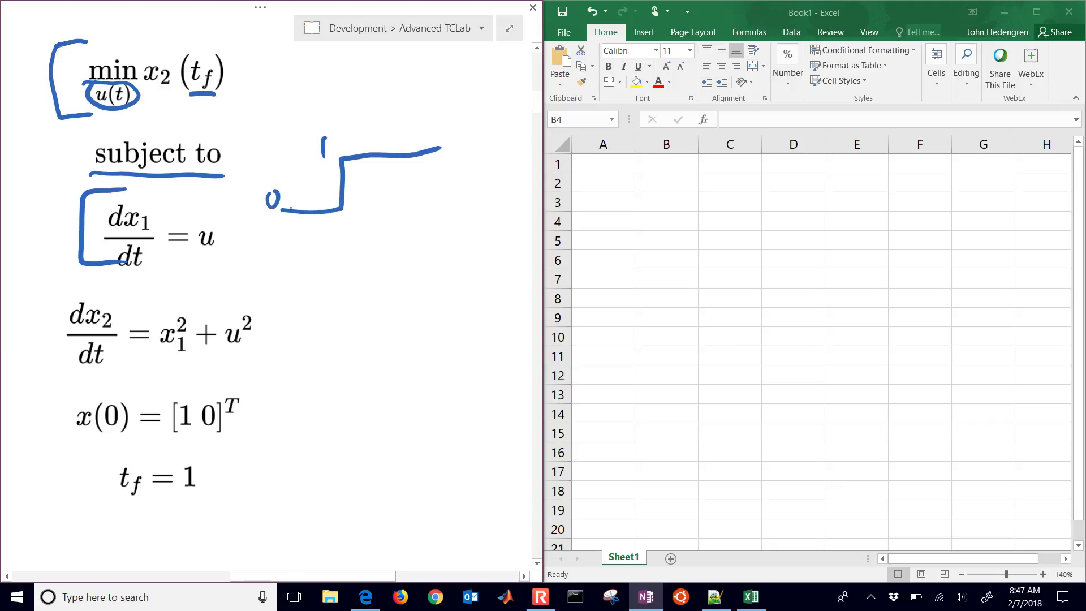
{"action": "left_click", "coordinate": [313, 217]}
{"action": "left_click", "coordinate": [319, 217]}
{"action": "left_click", "coordinate": [325, 216]}
{"action": "left_click", "coordinate": [332, 215]}
{"action": "mouse_move", "coordinate": [344, 211]}
{"action": "left_mouse_down"}
{"action": "mouse_move", "coordinate": [500, 74]}
{"action": "mouse_move", "coordinate": [441, 87]}
{"action": "left_mouse_up"}
{"action": "left_click_drag", "start_coordinate": [464, 77], "coordinate": [465, 84]}
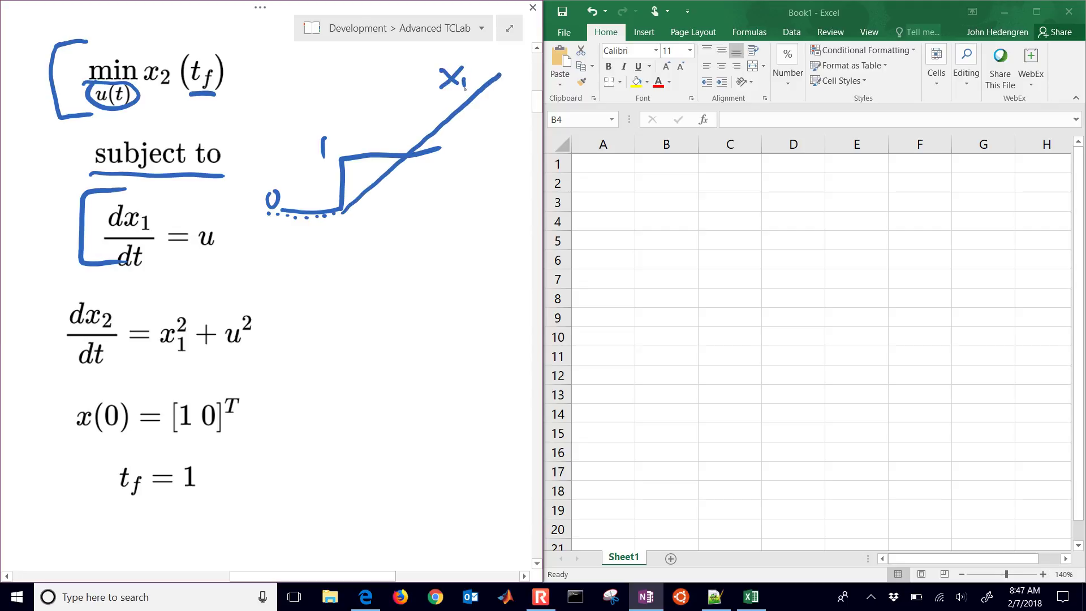
{"action": "left_click_drag", "start_coordinate": [360, 130], "coordinate": [377, 139]}
- Bracket dx2/dt, box the integrand x1² + u², and draw an arrow ending in a circled plus
{"action": "mouse_move", "coordinate": [84, 293]}
{"action": "left_mouse_down"}
{"action": "mouse_move", "coordinate": [43, 379]}
{"action": "mouse_move", "coordinate": [71, 384]}
{"action": "left_mouse_up"}
{"action": "mouse_move", "coordinate": [152, 305]}
{"action": "left_mouse_down"}
{"action": "mouse_move", "coordinate": [153, 332]}
{"action": "mouse_move", "coordinate": [238, 367]}
{"action": "mouse_move", "coordinate": [215, 285]}
{"action": "mouse_move", "coordinate": [146, 296]}
{"action": "left_mouse_up"}
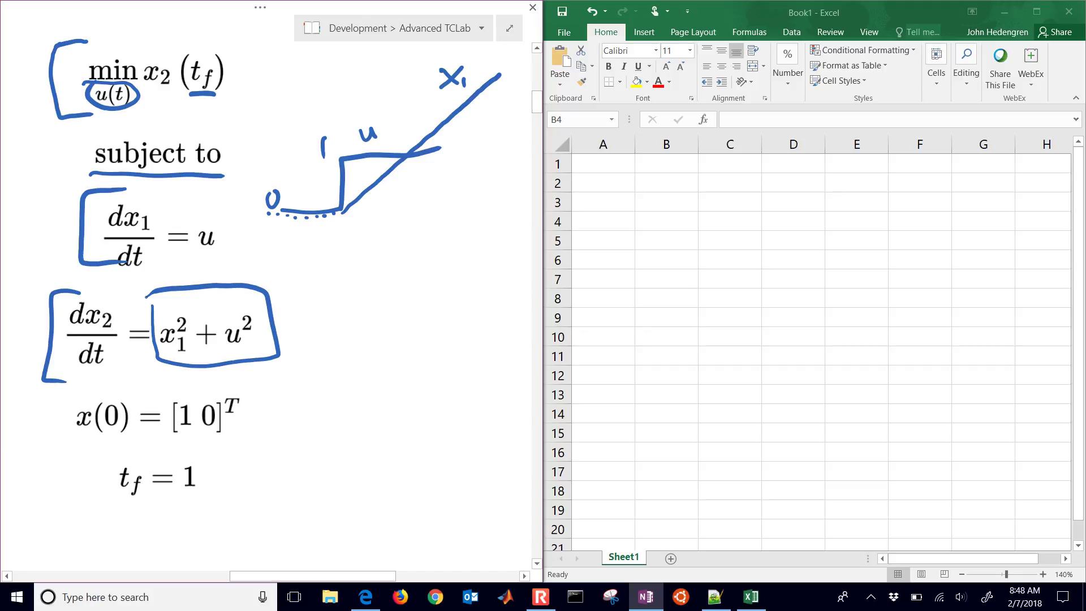
{"action": "mouse_move", "coordinate": [273, 319]}
{"action": "left_mouse_down"}
{"action": "mouse_move", "coordinate": [324, 292]}
{"action": "mouse_move", "coordinate": [345, 305]}
{"action": "mouse_move", "coordinate": [365, 288]}
{"action": "left_mouse_up"}
{"action": "left_click_drag", "start_coordinate": [346, 265], "coordinate": [336, 279]}
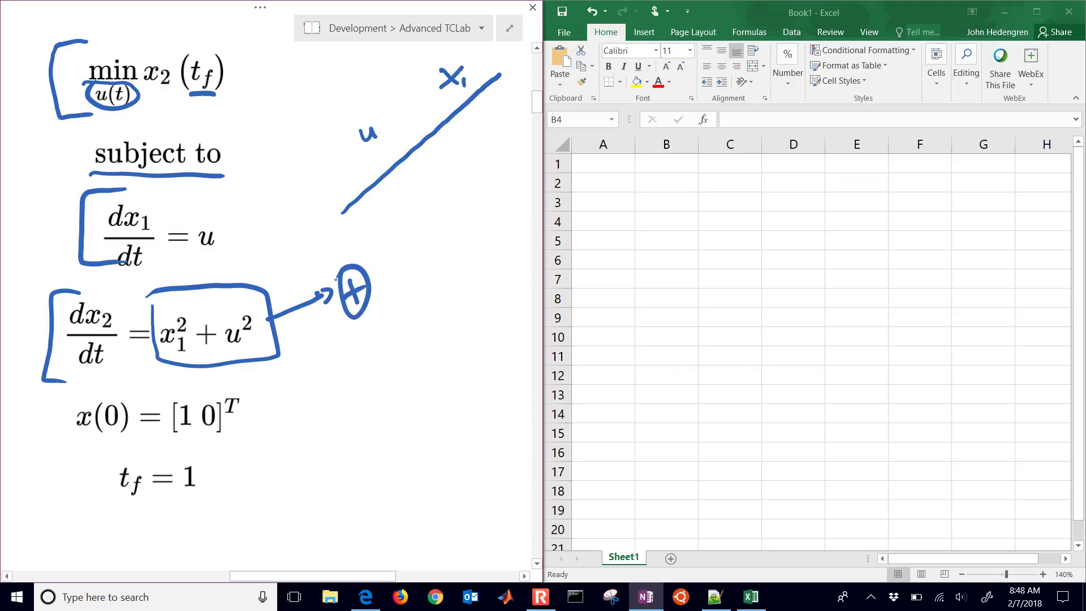
- Erase all annotation ink, including circles briefly drawn around [1 0]ᵀ and t_f = 1
{"action": "mouse_move", "coordinate": [148, 47]}
{"action": "left_mouse_down"}
{"action": "mouse_move", "coordinate": [226, 38]}
{"action": "mouse_move", "coordinate": [140, 85]}
{"action": "mouse_move", "coordinate": [148, 48]}
{"action": "left_mouse_up"}
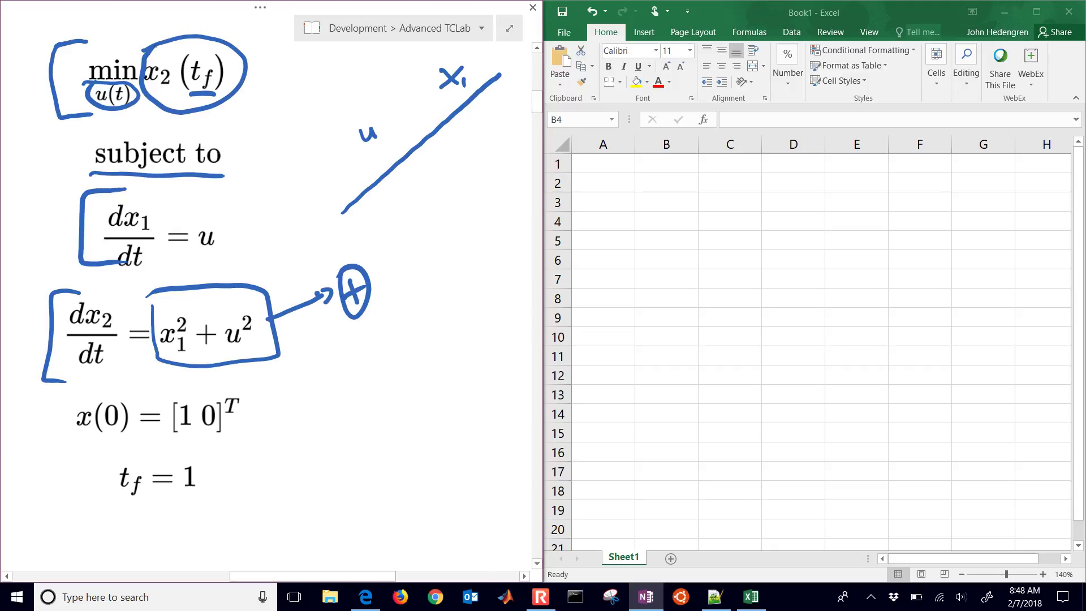
{"action": "mouse_move", "coordinate": [390, 285]}
{"action": "left_mouse_down"}
{"action": "mouse_move", "coordinate": [278, 327]}
{"action": "mouse_move", "coordinate": [115, 327]}
{"action": "mouse_move", "coordinate": [115, 223]}
{"action": "mouse_move", "coordinate": [94, 75]}
{"action": "mouse_move", "coordinate": [219, 70]}
{"action": "mouse_move", "coordinate": [217, 91]}
{"action": "mouse_move", "coordinate": [413, 153]}
{"action": "mouse_move", "coordinate": [449, 80]}
{"action": "left_mouse_up"}
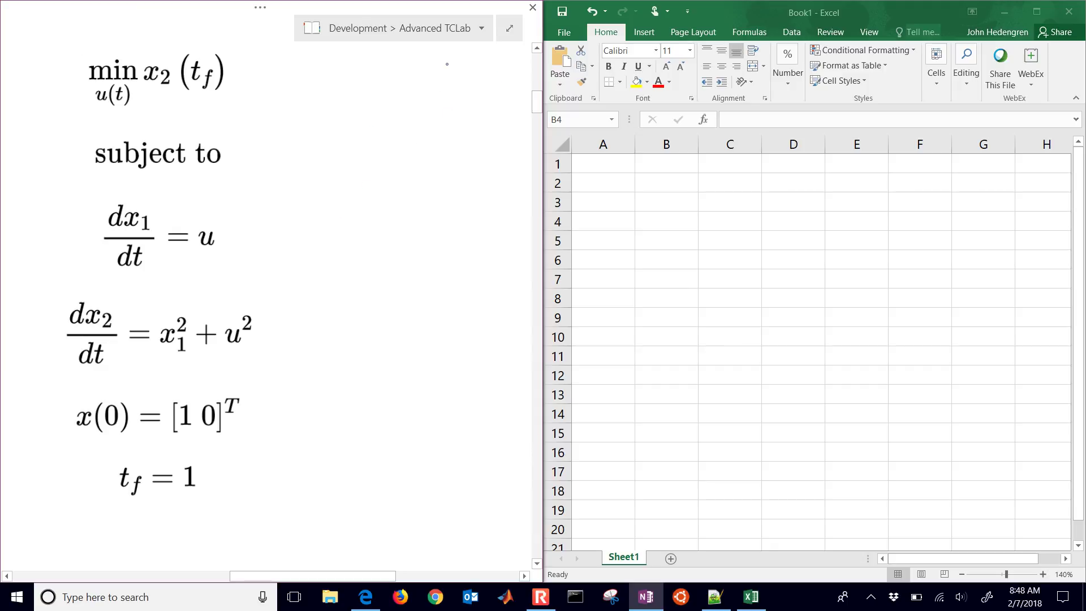
{"action": "mouse_move", "coordinate": [161, 404]}
{"action": "left_mouse_down"}
{"action": "mouse_move", "coordinate": [169, 394]}
{"action": "mouse_move", "coordinate": [244, 453]}
{"action": "mouse_move", "coordinate": [180, 403]}
{"action": "left_mouse_up"}
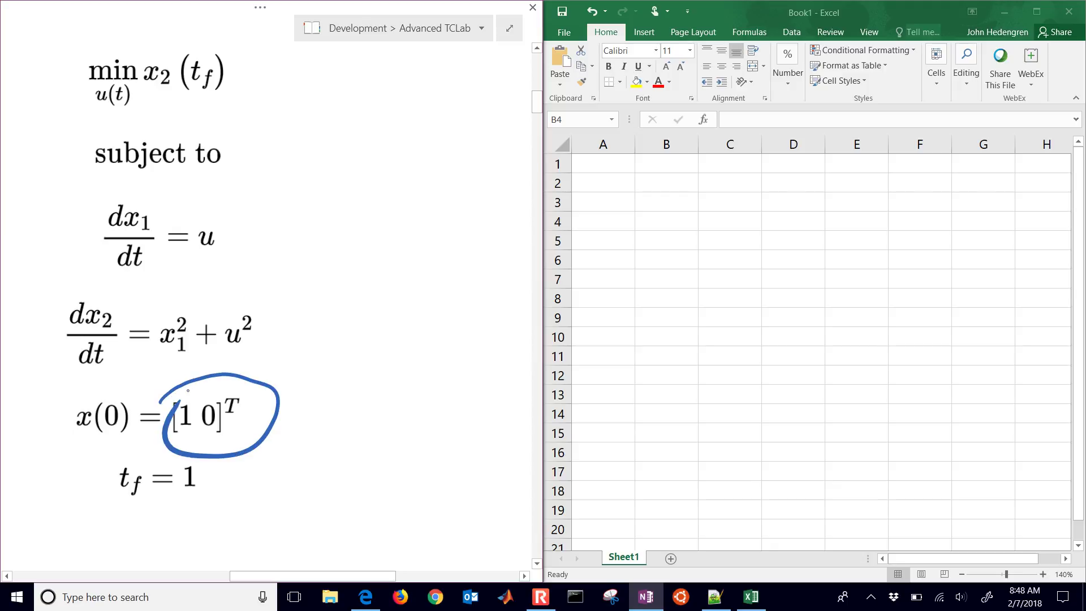
{"action": "mouse_move", "coordinate": [224, 468]}
{"action": "left_mouse_down"}
{"action": "mouse_move", "coordinate": [192, 459]}
{"action": "mouse_move", "coordinate": [141, 521]}
{"action": "mouse_move", "coordinate": [200, 469]}
{"action": "left_mouse_up"}
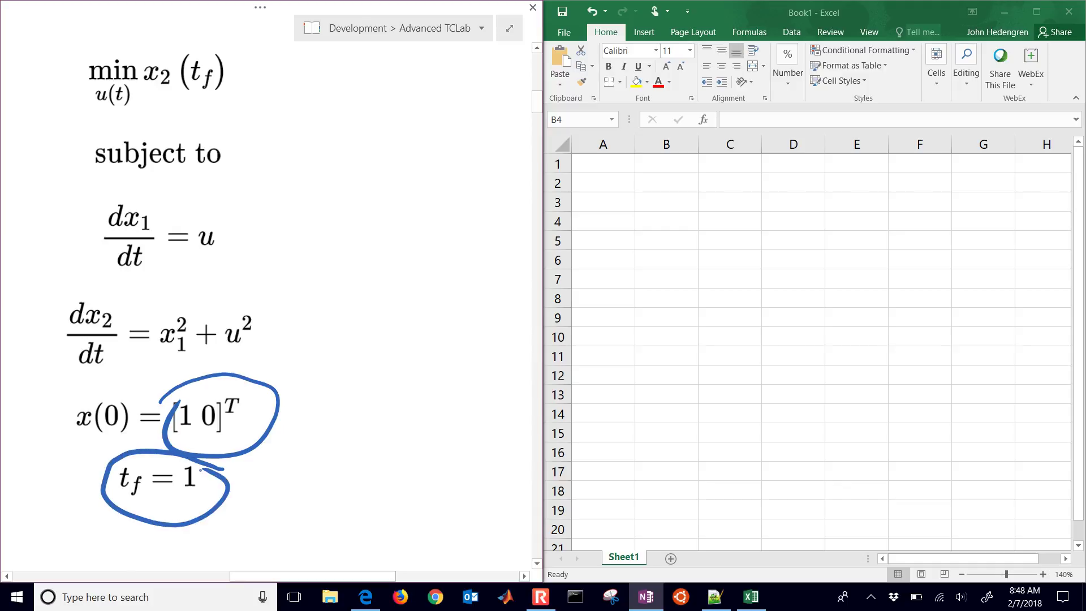
{"action": "key", "text": "Escape"}
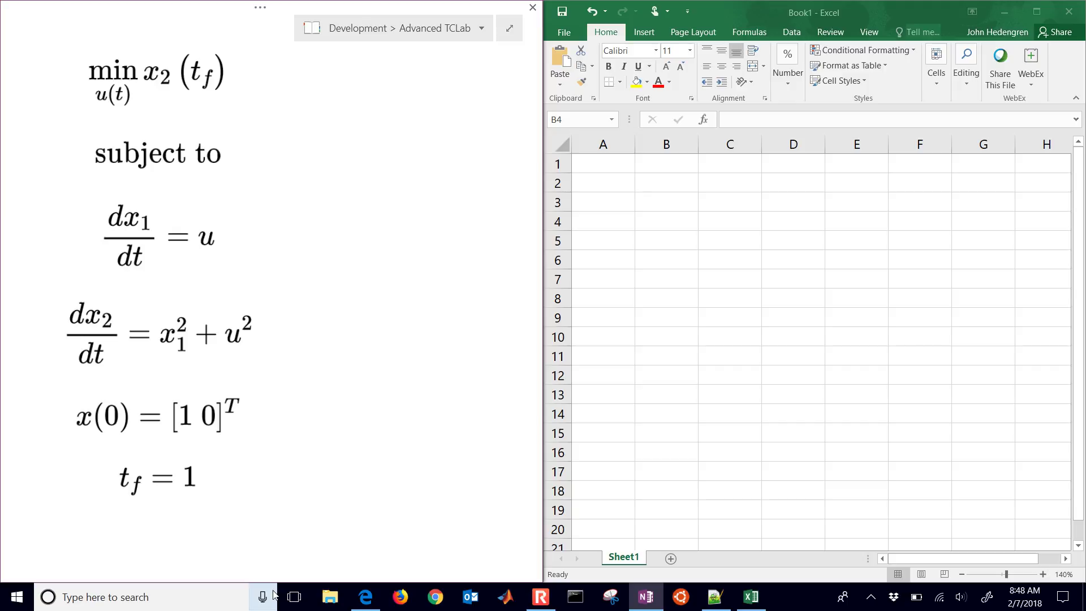
- Handwrite Δx1/Δt = (x1,i+1 − x1,i)/Δt = u beside dx1/dt
{"action": "mouse_move", "coordinate": [266, 196]}
{"action": "left_mouse_down"}
{"action": "mouse_move", "coordinate": [305, 228]}
{"action": "mouse_move", "coordinate": [268, 237]}
{"action": "mouse_move", "coordinate": [289, 258]}
{"action": "left_mouse_up"}
{"action": "left_click_drag", "start_coordinate": [279, 243], "coordinate": [328, 225]}
{"action": "left_click_drag", "start_coordinate": [312, 230], "coordinate": [327, 232]}
{"action": "mouse_move", "coordinate": [354, 189]}
{"action": "left_mouse_down"}
{"action": "mouse_move", "coordinate": [369, 213]}
{"action": "mouse_move", "coordinate": [355, 214]}
{"action": "mouse_move", "coordinate": [376, 221]}
{"action": "left_mouse_up"}
{"action": "mouse_move", "coordinate": [386, 214]}
{"action": "left_mouse_down"}
{"action": "mouse_move", "coordinate": [381, 224]}
{"action": "mouse_move", "coordinate": [407, 208]}
{"action": "left_mouse_up"}
{"action": "left_click", "coordinate": [394, 199]}
{"action": "mouse_move", "coordinate": [403, 203]}
{"action": "left_mouse_down"}
{"action": "mouse_move", "coordinate": [412, 216]}
{"action": "mouse_move", "coordinate": [435, 195]}
{"action": "mouse_move", "coordinate": [467, 215]}
{"action": "left_mouse_up"}
{"action": "left_click_drag", "start_coordinate": [478, 212], "coordinate": [484, 213]}
{"action": "left_click_drag", "start_coordinate": [354, 226], "coordinate": [491, 230]}
{"action": "left_click_drag", "start_coordinate": [404, 239], "coordinate": [425, 249]}
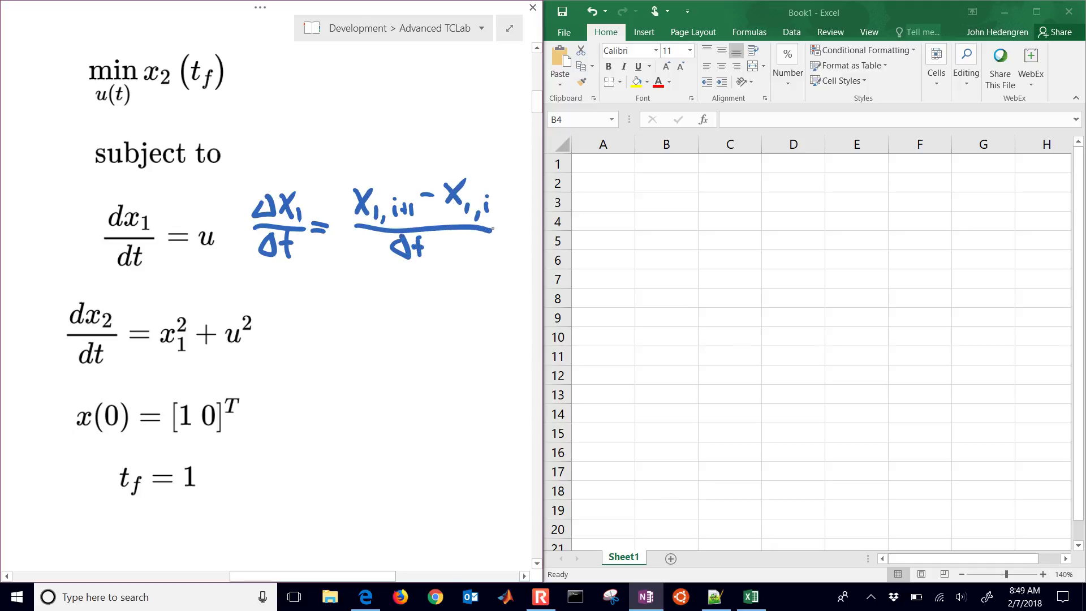
{"action": "left_click_drag", "start_coordinate": [493, 226], "coordinate": [507, 225]}
{"action": "left_click_drag", "start_coordinate": [495, 232], "coordinate": [529, 236]}
{"action": "mouse_move", "coordinate": [333, 196]}
{"action": "left_mouse_down"}
{"action": "mouse_move", "coordinate": [425, 211]}
{"action": "mouse_move", "coordinate": [333, 191]}
{"action": "left_mouse_up"}
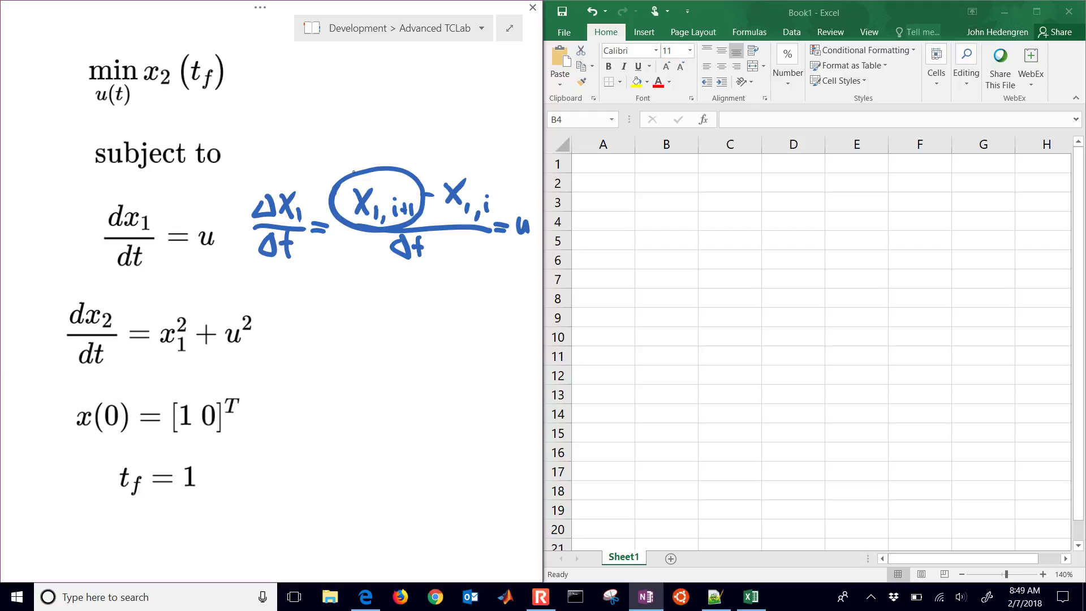
- Below it, handwrite the rearranged update x1,i+1 = u_i Δt + x1,i
{"action": "mouse_move", "coordinate": [291, 277]}
{"action": "left_mouse_down"}
{"action": "mouse_move", "coordinate": [305, 295]}
{"action": "mouse_move", "coordinate": [291, 296]}
{"action": "mouse_move", "coordinate": [332, 300]}
{"action": "left_mouse_up"}
{"action": "left_click_drag", "start_coordinate": [339, 291], "coordinate": [343, 295]}
{"action": "mouse_move", "coordinate": [346, 288]}
{"action": "left_mouse_down"}
{"action": "mouse_move", "coordinate": [347, 301]}
{"action": "mouse_move", "coordinate": [362, 277]}
{"action": "mouse_move", "coordinate": [399, 274]}
{"action": "mouse_move", "coordinate": [402, 288]}
{"action": "left_mouse_up"}
{"action": "mouse_move", "coordinate": [417, 266]}
{"action": "left_mouse_down"}
{"action": "mouse_move", "coordinate": [408, 285]}
{"action": "mouse_move", "coordinate": [431, 288]}
{"action": "left_mouse_up"}
{"action": "mouse_move", "coordinate": [428, 274]}
{"action": "left_mouse_down"}
{"action": "mouse_move", "coordinate": [445, 272]}
{"action": "mouse_move", "coordinate": [401, 306]}
{"action": "mouse_move", "coordinate": [411, 302]}
{"action": "left_mouse_up"}
{"action": "left_click_drag", "start_coordinate": [408, 298], "coordinate": [409, 306]}
{"action": "left_click_drag", "start_coordinate": [415, 295], "coordinate": [415, 306]}
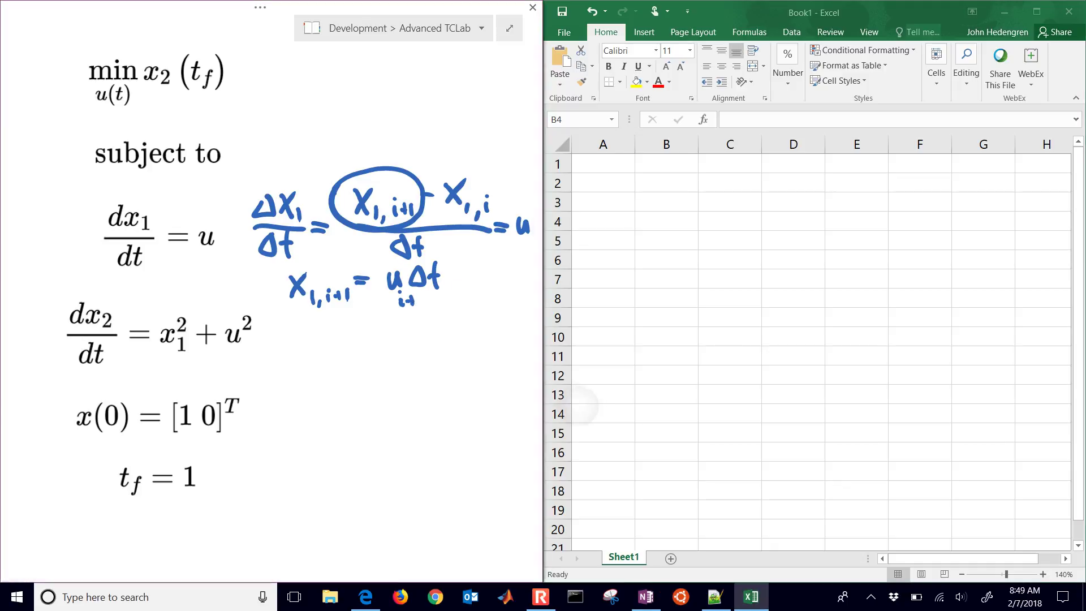
{"action": "mouse_move", "coordinate": [454, 281]}
{"action": "left_mouse_down"}
{"action": "mouse_move", "coordinate": [470, 280]}
{"action": "mouse_move", "coordinate": [462, 293]}
{"action": "mouse_move", "coordinate": [499, 293]}
{"action": "left_mouse_up"}
{"action": "mouse_move", "coordinate": [506, 290]}
{"action": "left_mouse_down"}
{"action": "mouse_move", "coordinate": [503, 299]}
{"action": "mouse_move", "coordinate": [513, 293]}
{"action": "left_mouse_up"}
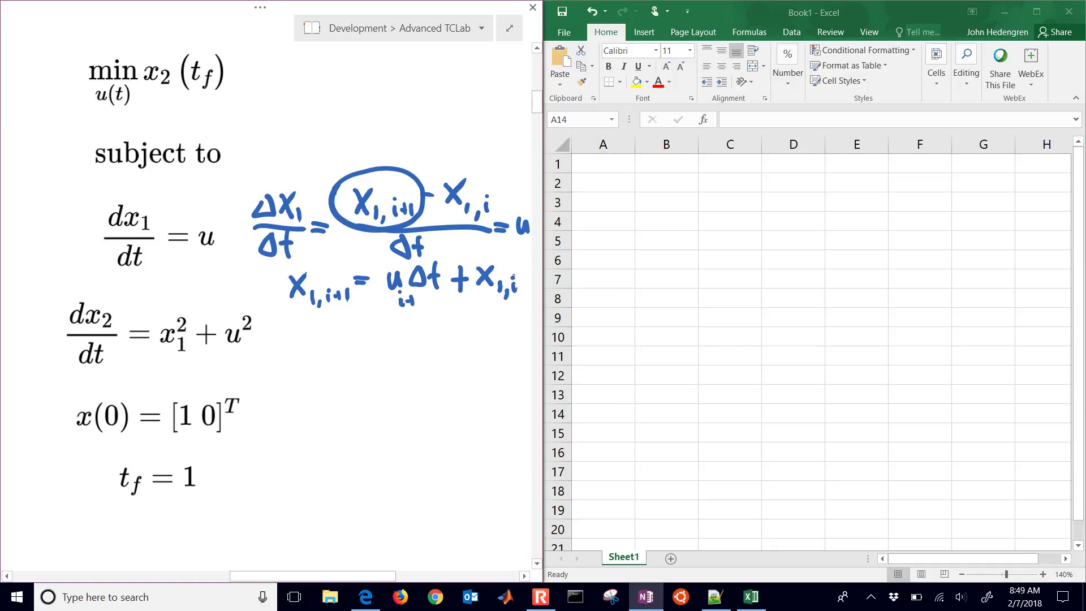
{"action": "left_click_drag", "start_coordinate": [413, 303], "coordinate": [435, 284]}
{"action": "left_click_drag", "start_coordinate": [431, 262], "coordinate": [436, 293]}
- Head A3 'time', enter 0 and 0.1 in A4:A5, and fill the series to 1 in A14
{"action": "left_click", "coordinate": [603, 201]}
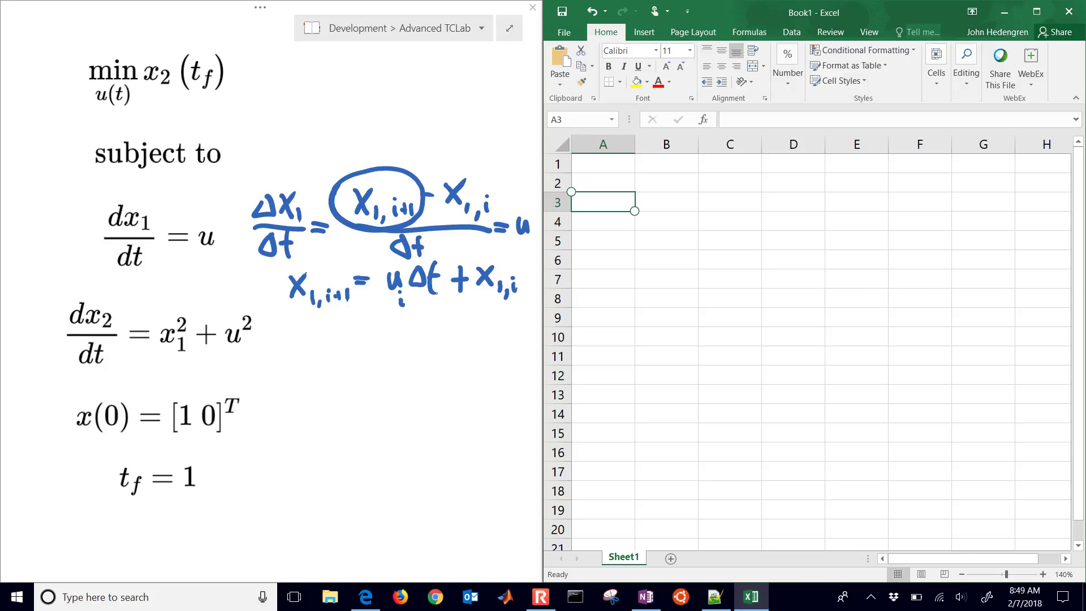
{"action": "type", "text": "t"}
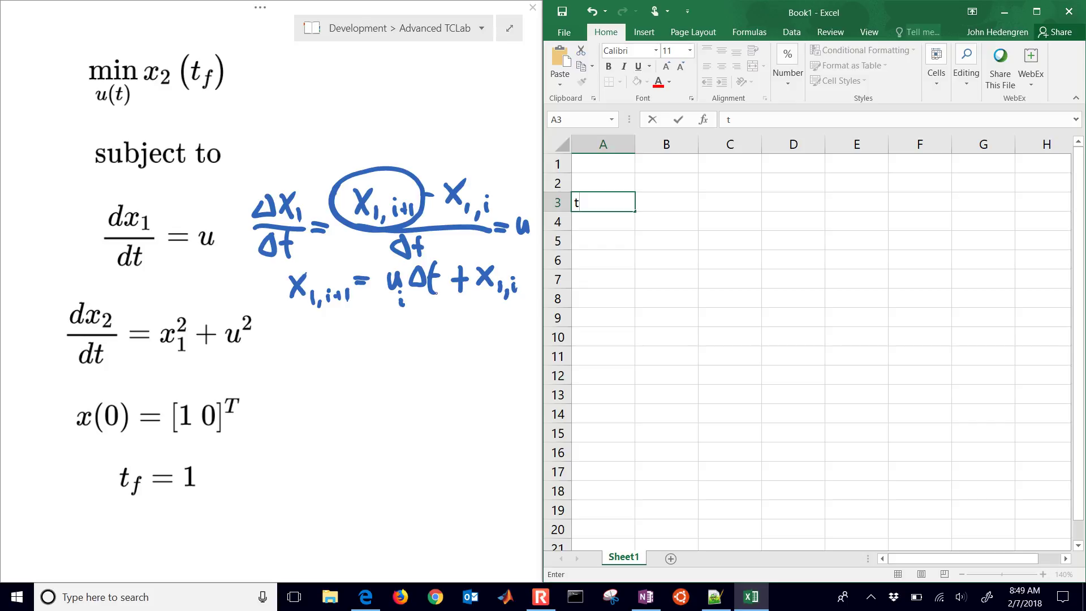
{"action": "type", "text": "ime"}
{"action": "key", "text": "Return"}
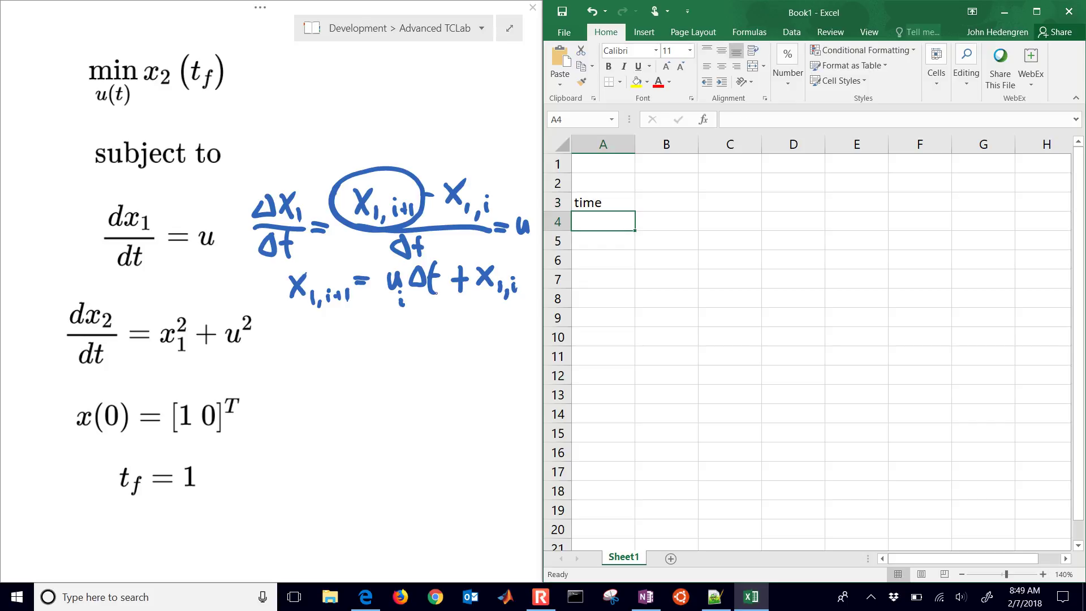
{"action": "type", "text": "0"}
{"action": "key", "text": "Return"}
{"action": "type", "text": "0.1"}
{"action": "key", "text": "Return"}
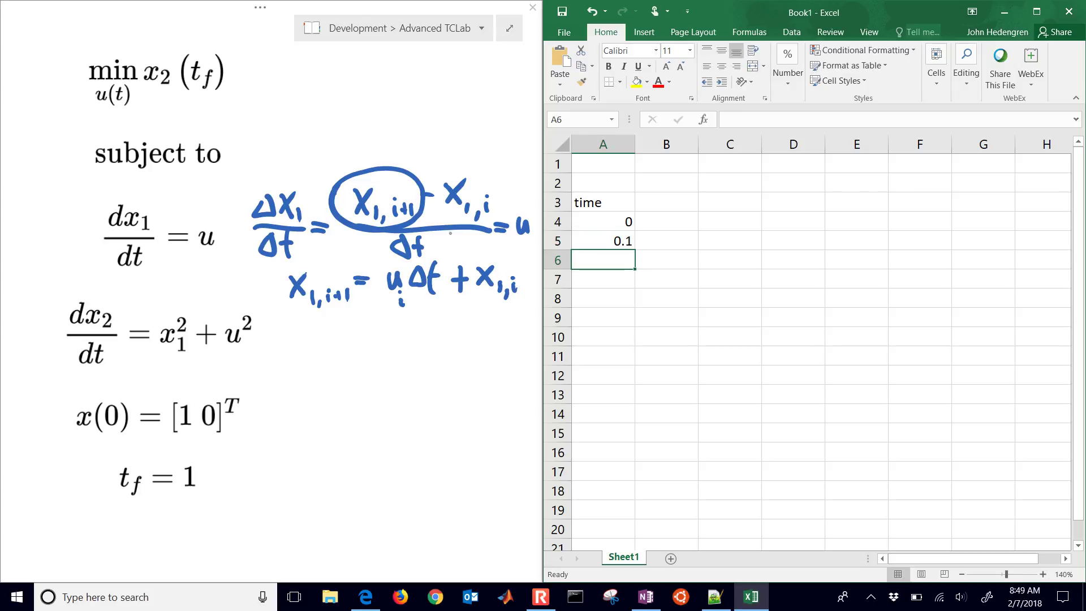
{"action": "left_click_drag", "start_coordinate": [610, 225], "coordinate": [634, 419]}
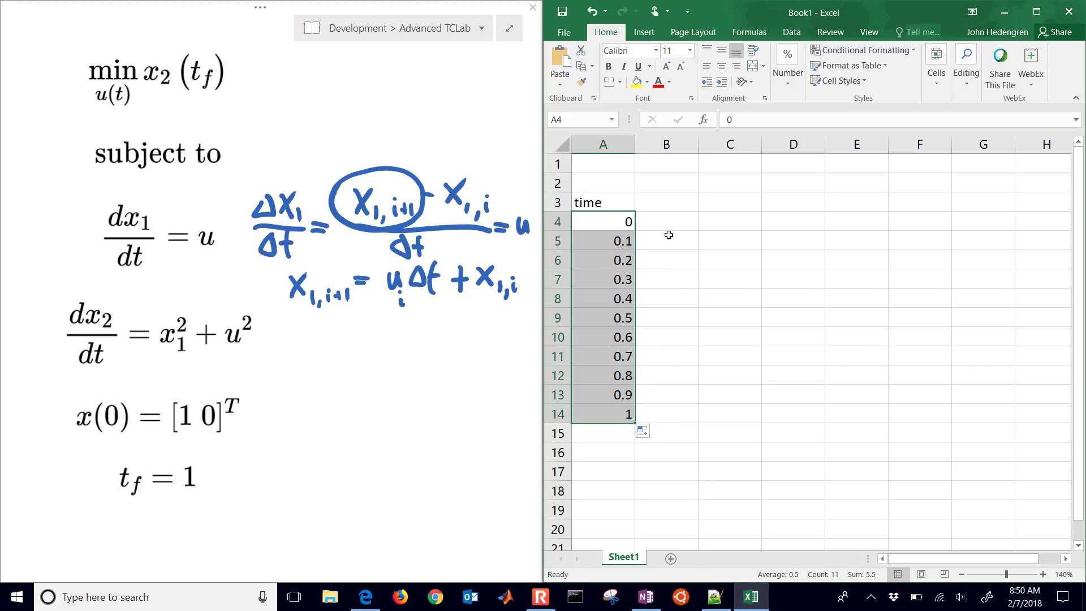
- Enter the headers u, x1 and x2 in B3:D3
{"action": "left_click", "coordinate": [663, 200]}
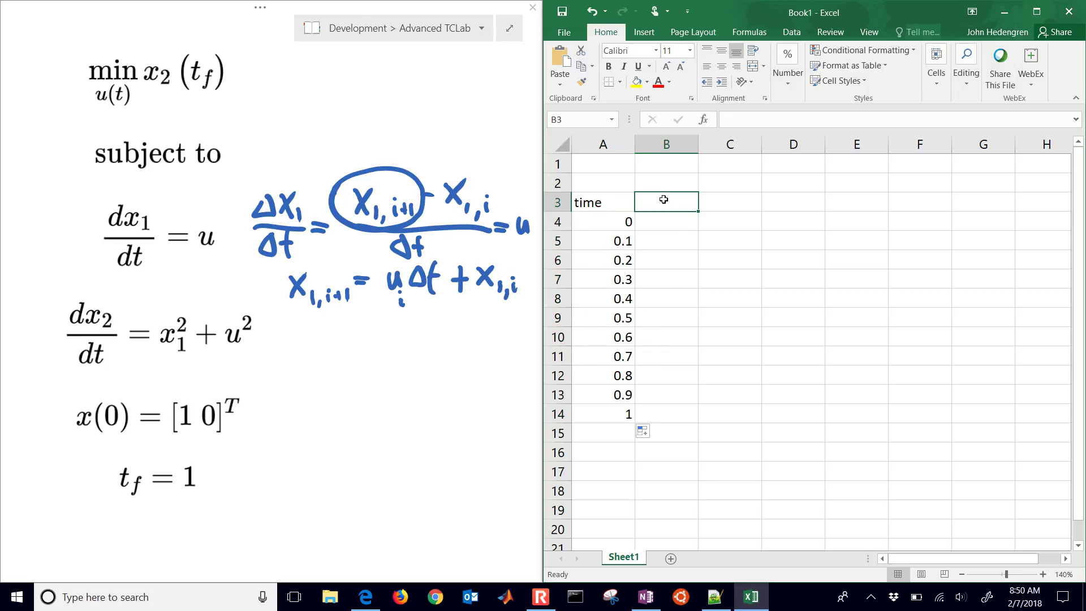
{"action": "type", "text": "u"}
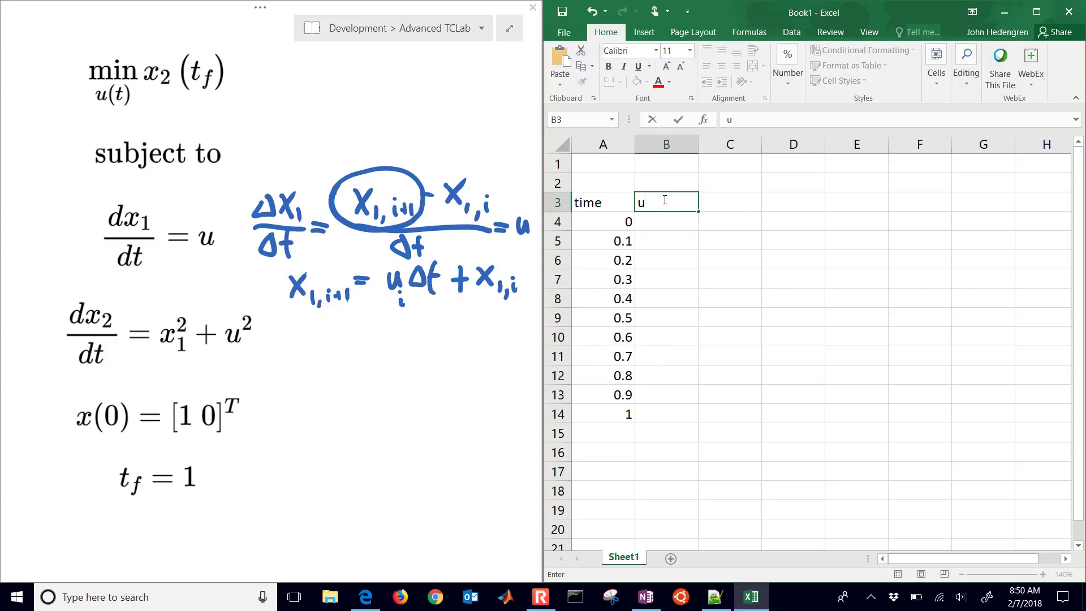
{"action": "key", "text": "Tab"}
{"action": "type", "text": "x1"}
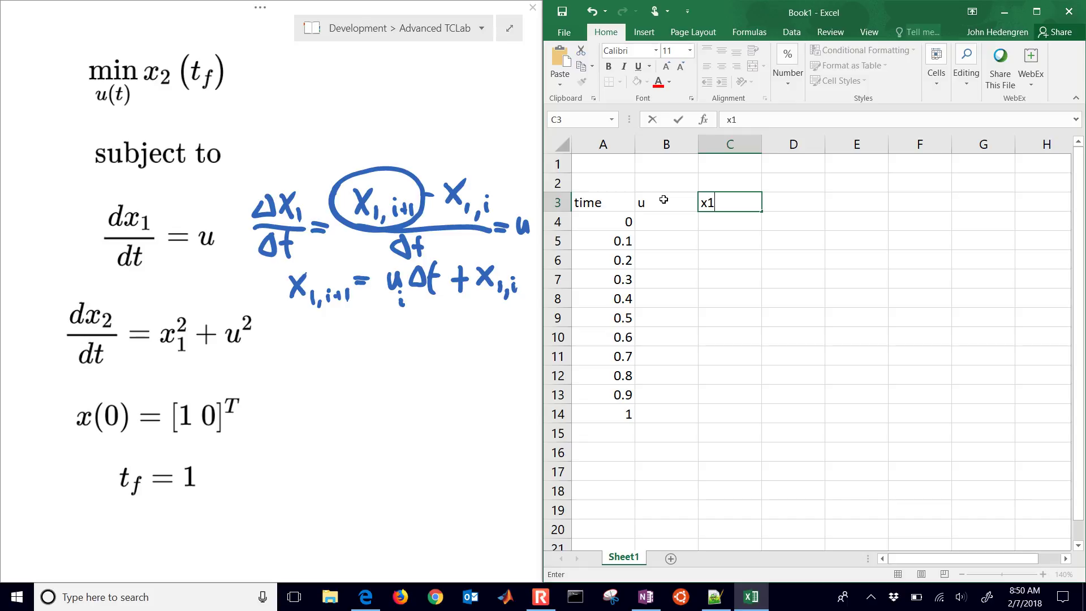
{"action": "key", "text": "Tab"}
{"action": "type", "text": "x2"}
{"action": "key", "text": "Return"}
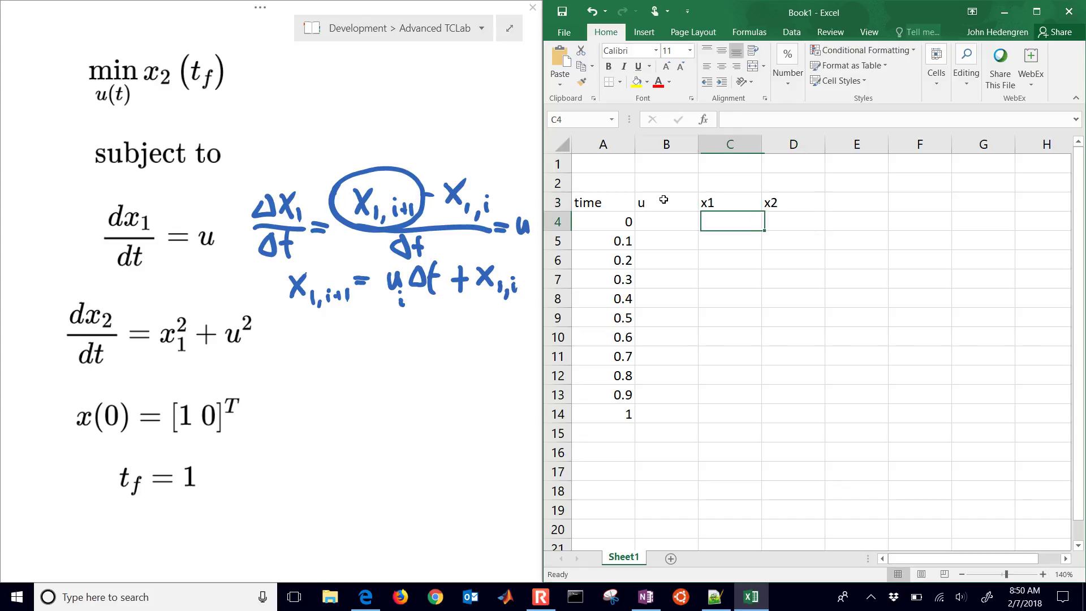
- Set u to 0.5 in B4 and copy it down to B14
{"action": "key", "text": "Left"}
{"action": "key", "text": "Left"}
{"action": "key", "text": "Right"}
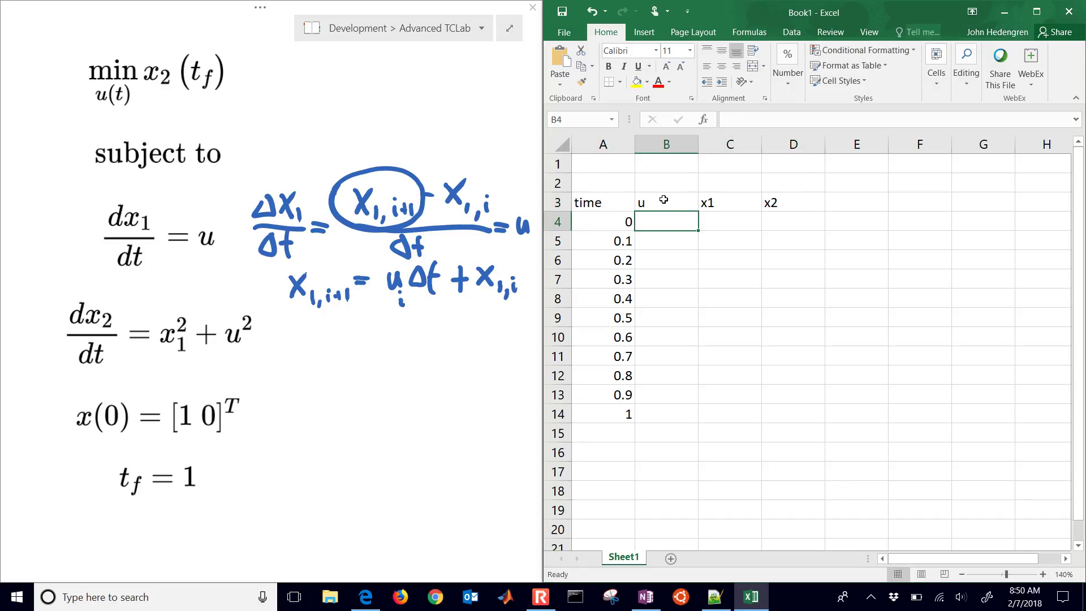
{"action": "type", "text": "0.5"}
{"action": "key", "text": "Return"}
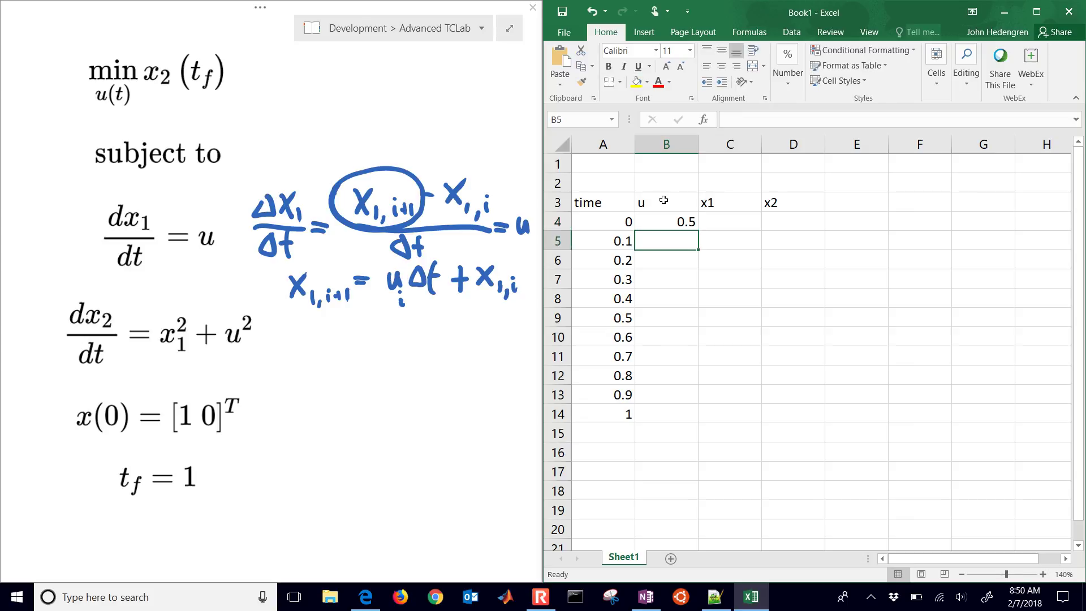
{"action": "left_click", "coordinate": [679, 221]}
{"action": "left_click_drag", "start_coordinate": [699, 230], "coordinate": [695, 426]}
- Enter initial x1 = 1 in C4 and x2 = 0 in D4, then circle [1 0]ᵀ in the notes
{"action": "left_click", "coordinate": [724, 224]}
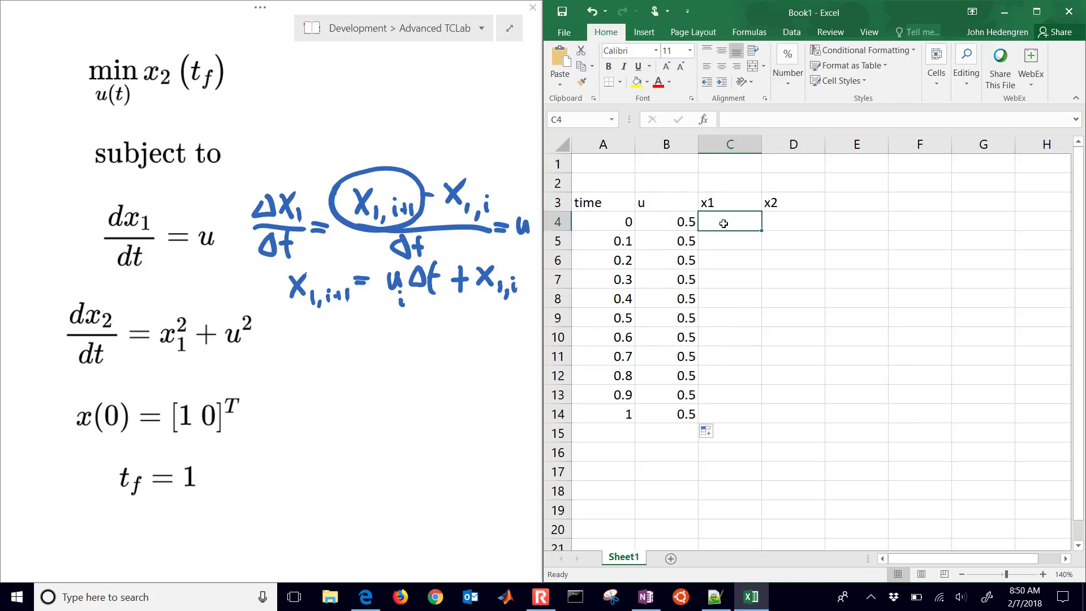
{"action": "type", "text": "1"}
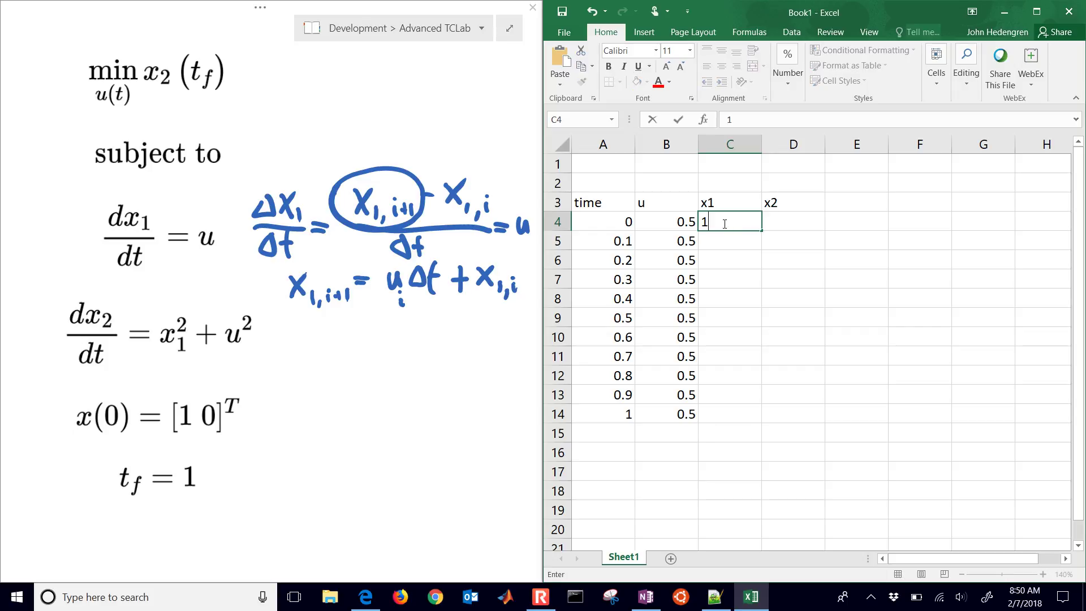
{"action": "key", "text": "Tab"}
{"action": "type", "text": "1"}
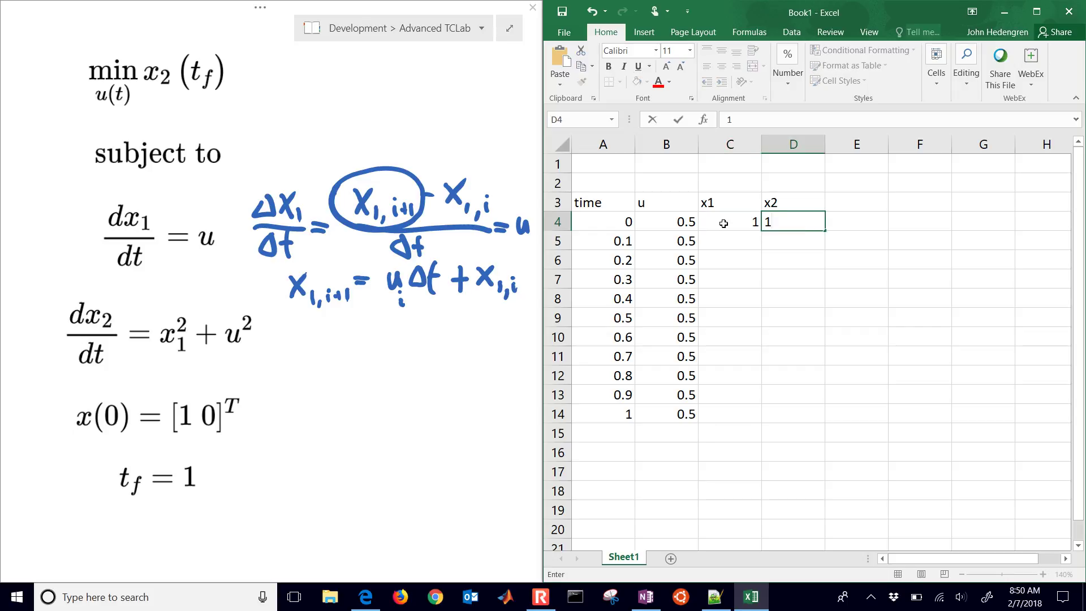
{"action": "key", "text": "BackSpace"}
{"action": "type", "text": "0"}
{"action": "key", "text": "Return"}
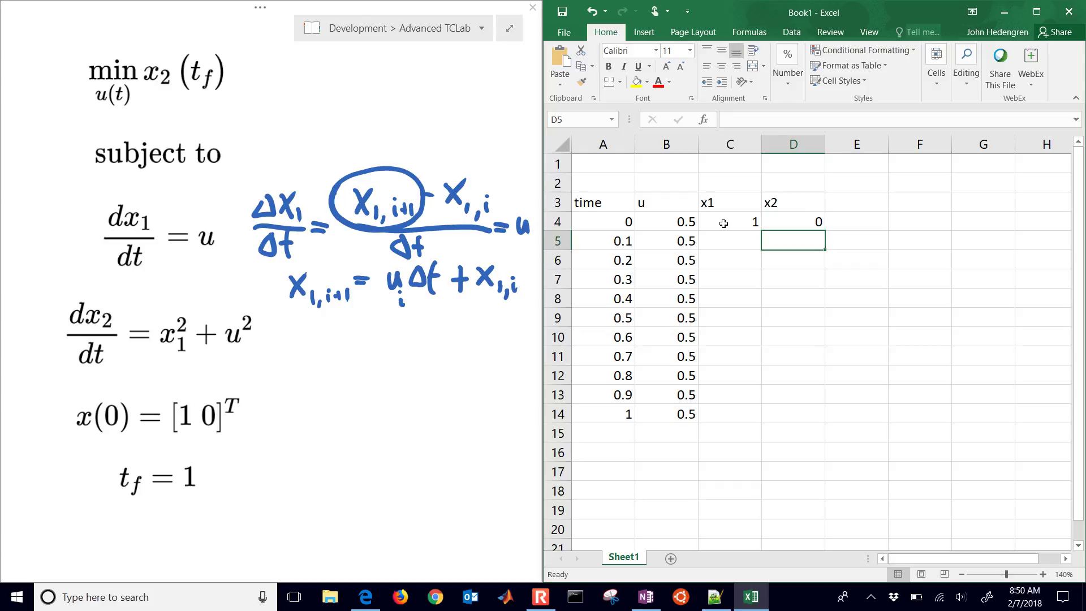
{"action": "key", "text": "alt+Tab"}
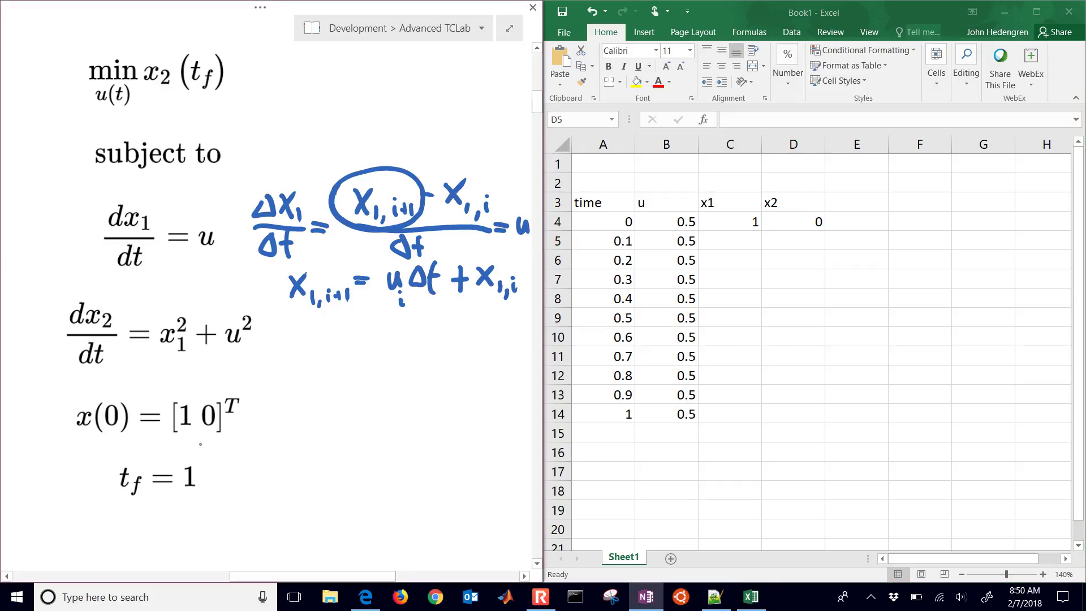
{"action": "mouse_move", "coordinate": [153, 408]}
{"action": "left_mouse_down"}
{"action": "mouse_move", "coordinate": [269, 413]}
{"action": "mouse_move", "coordinate": [205, 380]}
{"action": "left_mouse_up"}
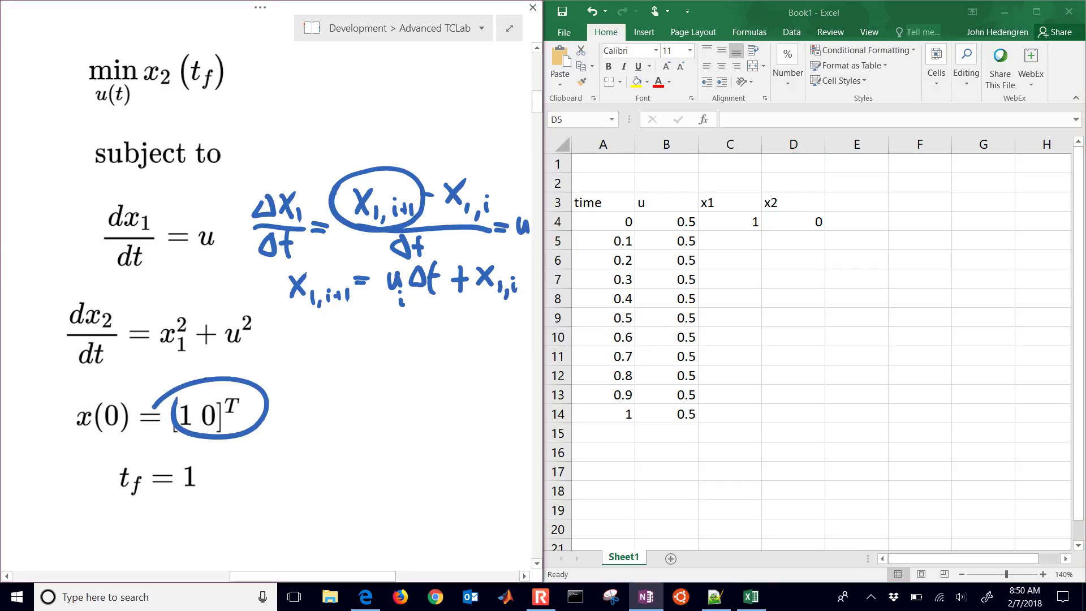
- Enter the Euler update =B4*(A5-A4)+C4 in C5
{"action": "left_click", "coordinate": [730, 240]}
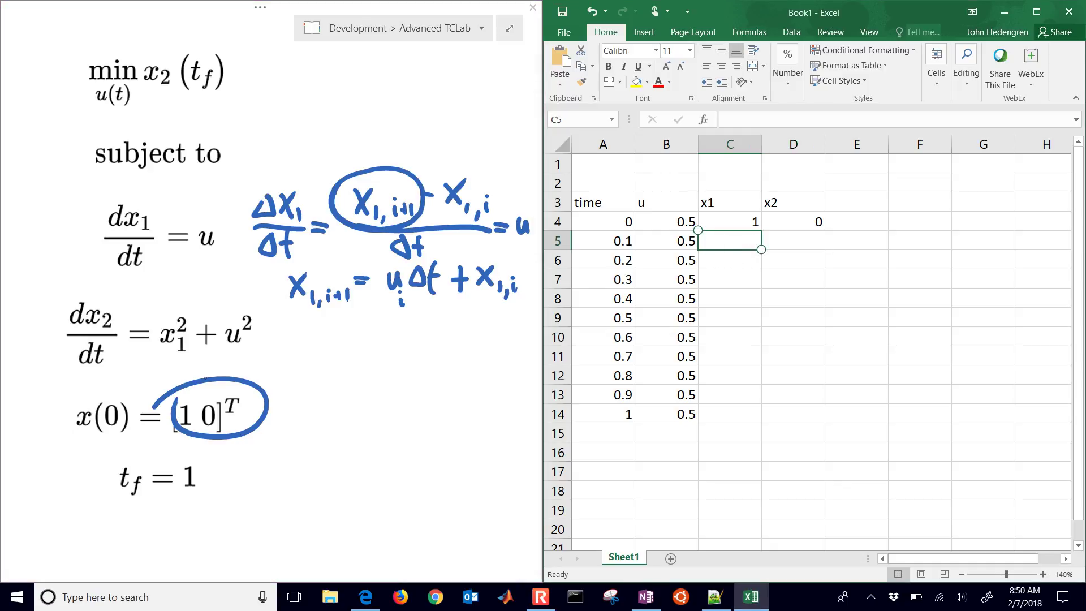
{"action": "type", "text": "="}
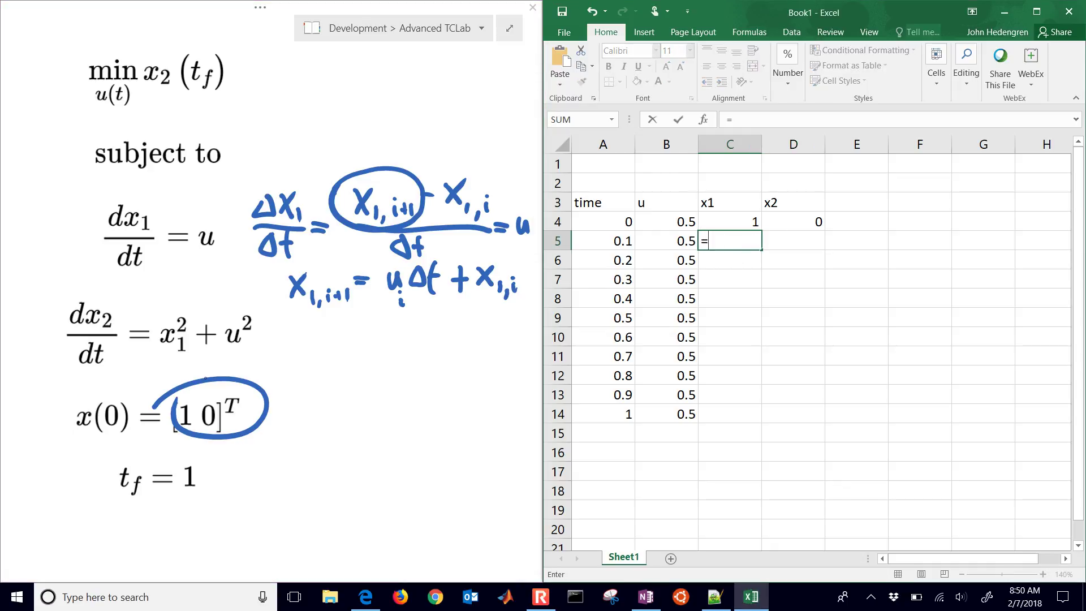
{"action": "key", "text": "Up"}
{"action": "key", "text": "Left"}
{"action": "type", "text": "*("}
{"action": "key", "text": "Left"}
{"action": "key", "text": "Left"}
{"action": "type", "text": "-"}
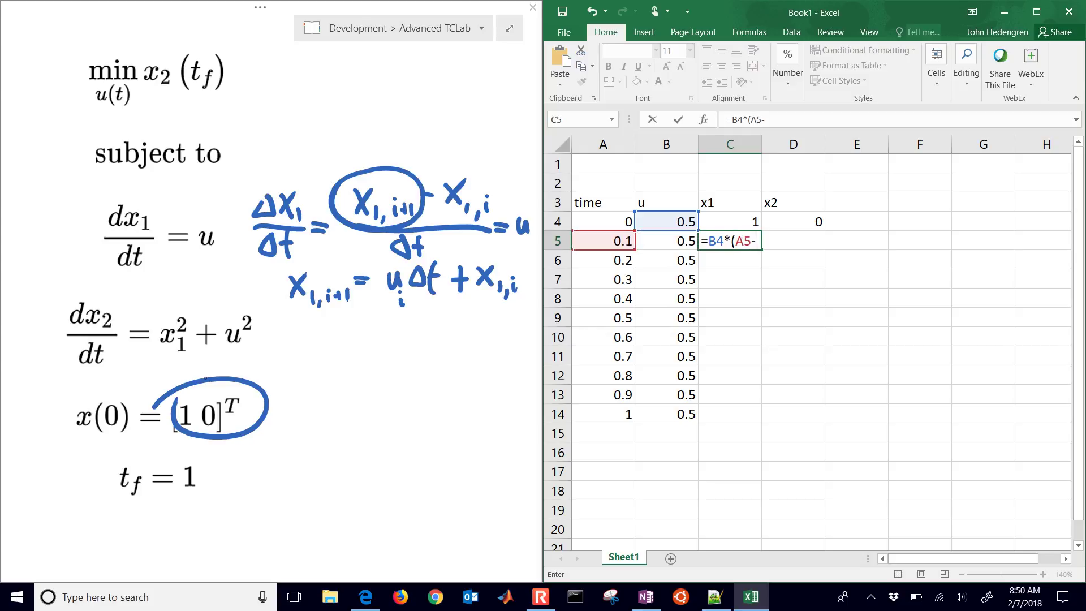
{"action": "key", "text": "Left"}
{"action": "key", "text": "Left"}
{"action": "key", "text": "Up"}
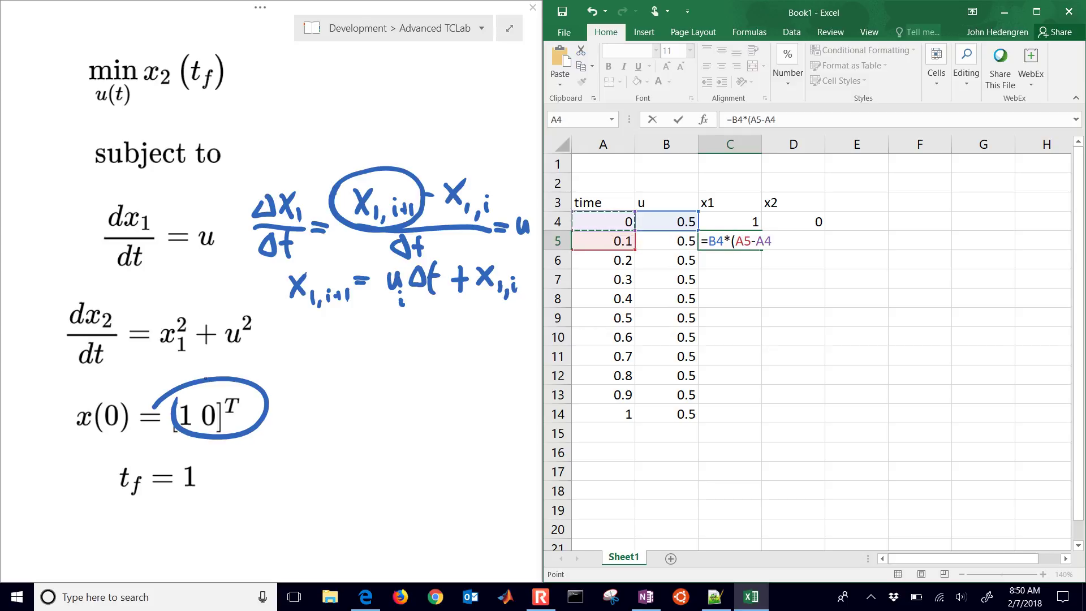
{"action": "type", "text": ")+"}
{"action": "key", "text": "Up"}
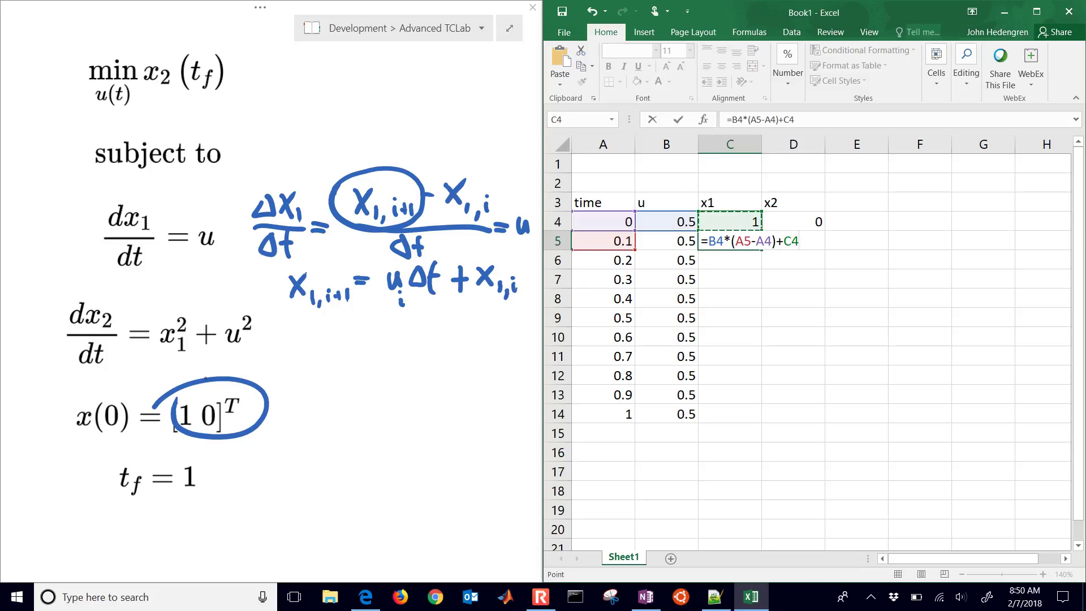
{"action": "key", "text": "Return"}
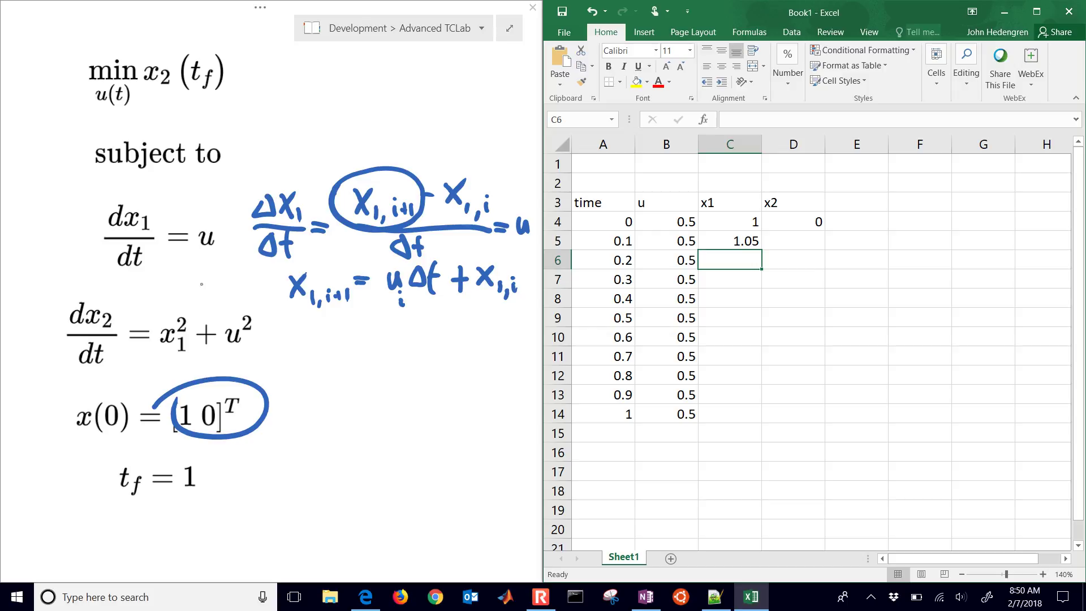
- Fill the x1 formula down to C14, then mark the sketch's starting value 1 in the notes
{"action": "left_click", "coordinate": [739, 241]}
{"action": "double_click", "coordinate": [758, 251]}
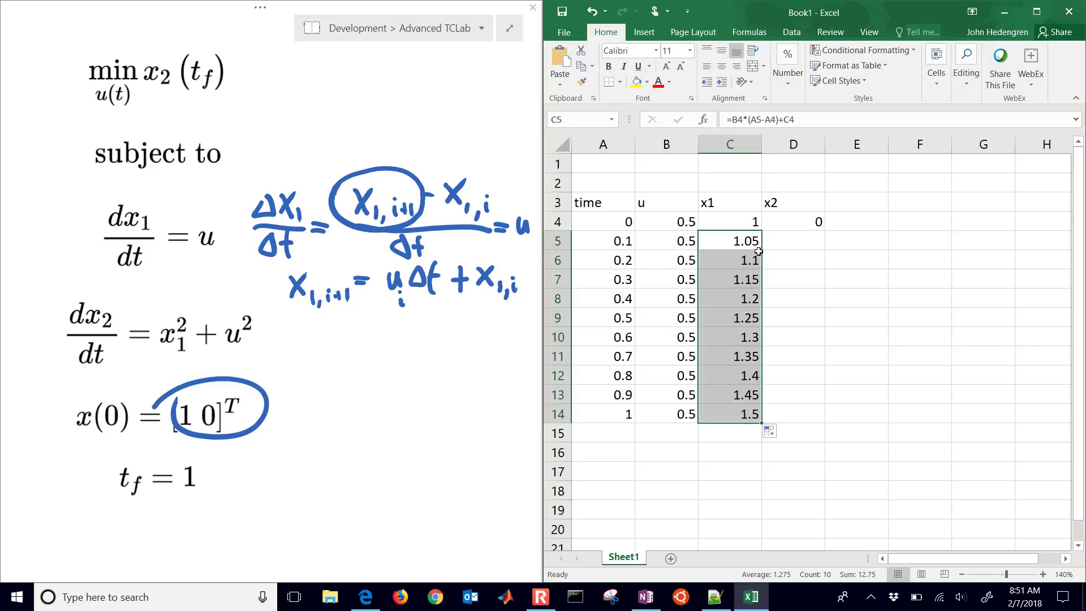
{"action": "left_click", "coordinate": [735, 417]}
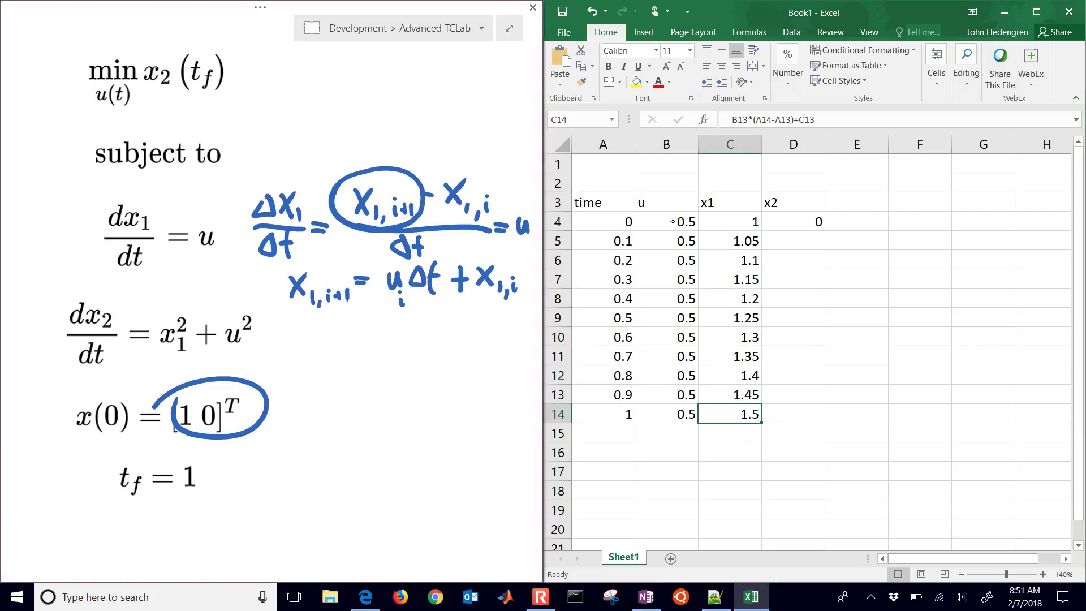
{"action": "left_click", "coordinate": [303, 125]}
{"action": "mouse_move", "coordinate": [269, 116]}
{"action": "left_mouse_down"}
{"action": "mouse_move", "coordinate": [269, 136]}
{"action": "mouse_move", "coordinate": [395, 68]}
{"action": "left_mouse_up"}
- Draw a slope triangle labelled 1, 0.5, 1 and 1.5 showing x1 climbing from 1 to 1.5
{"action": "mouse_move", "coordinate": [327, 110]}
{"action": "left_mouse_down"}
{"action": "mouse_move", "coordinate": [360, 86]}
{"action": "mouse_move", "coordinate": [324, 70]}
{"action": "mouse_move", "coordinate": [342, 72]}
{"action": "left_mouse_up"}
{"action": "left_click_drag", "start_coordinate": [345, 55], "coordinate": [356, 51]}
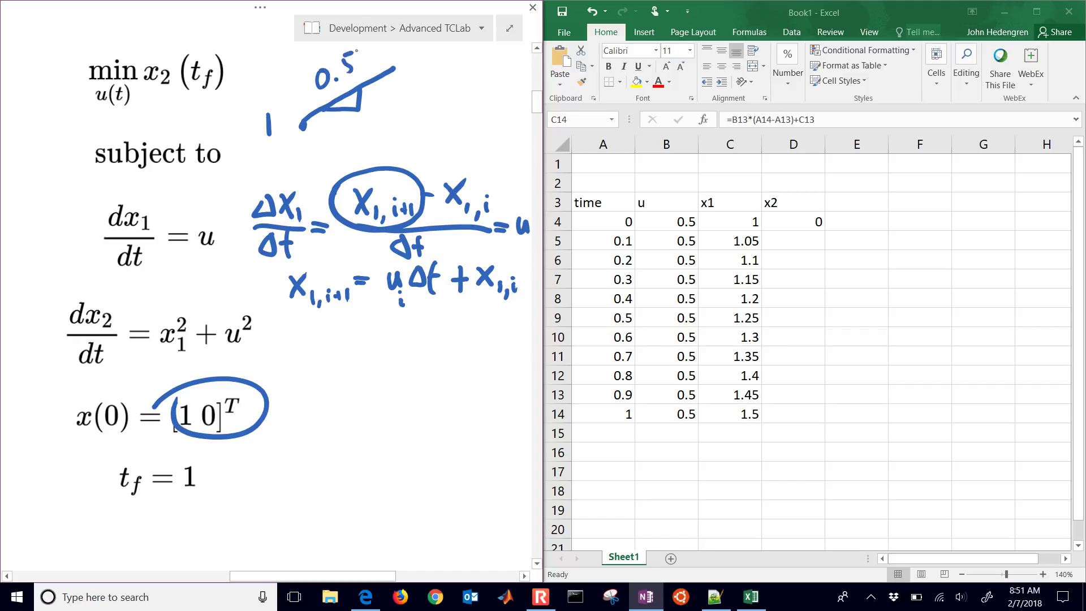
{"action": "mouse_move", "coordinate": [304, 129]}
{"action": "left_mouse_down"}
{"action": "mouse_move", "coordinate": [381, 123]}
{"action": "mouse_move", "coordinate": [344, 152]}
{"action": "mouse_move", "coordinate": [400, 127]}
{"action": "left_mouse_up"}
{"action": "mouse_move", "coordinate": [395, 70]}
{"action": "left_mouse_down"}
{"action": "mouse_move", "coordinate": [396, 126]}
{"action": "mouse_move", "coordinate": [406, 72]}
{"action": "mouse_move", "coordinate": [418, 69]}
{"action": "left_mouse_up"}
{"action": "left_click_drag", "start_coordinate": [422, 48], "coordinate": [435, 45]}
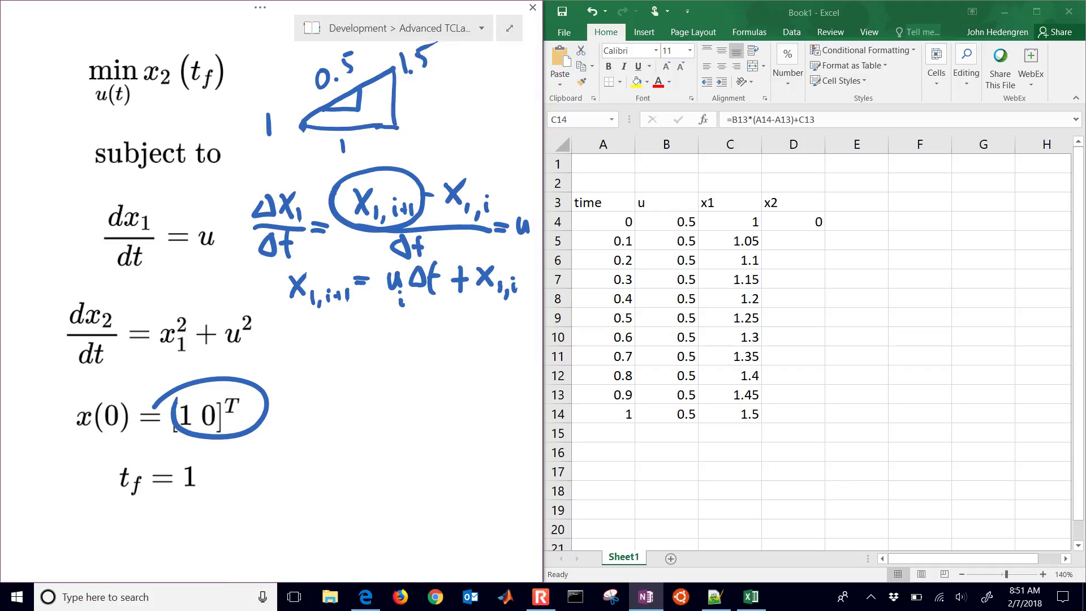
{"action": "left_click", "coordinate": [730, 413]}
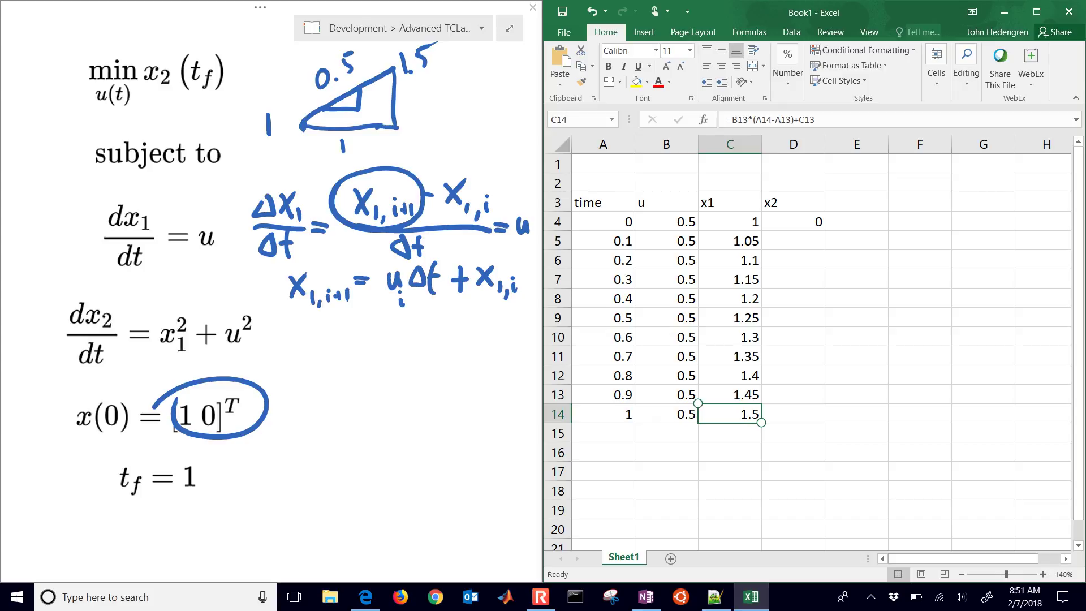
- Handwrite Δx2/Δt = x1² + u² beside the dx2/dt equation
{"action": "mouse_move", "coordinate": [289, 332]}
{"action": "left_mouse_down"}
{"action": "mouse_move", "coordinate": [300, 355]}
{"action": "mouse_move", "coordinate": [288, 331]}
{"action": "left_mouse_up"}
{"action": "left_click_drag", "start_coordinate": [301, 333], "coordinate": [317, 356]}
{"action": "mouse_move", "coordinate": [320, 334]}
{"action": "left_mouse_down"}
{"action": "mouse_move", "coordinate": [309, 356]}
{"action": "mouse_move", "coordinate": [341, 358]}
{"action": "mouse_move", "coordinate": [289, 386]}
{"action": "mouse_move", "coordinate": [308, 385]}
{"action": "left_mouse_up"}
{"action": "mouse_move", "coordinate": [315, 365]}
{"action": "left_mouse_down"}
{"action": "mouse_move", "coordinate": [314, 376]}
{"action": "mouse_move", "coordinate": [356, 356]}
{"action": "left_mouse_up"}
{"action": "left_click_drag", "start_coordinate": [348, 363], "coordinate": [398, 362]}
{"action": "mouse_move", "coordinate": [398, 345]}
{"action": "left_mouse_down"}
{"action": "mouse_move", "coordinate": [383, 364]}
{"action": "mouse_move", "coordinate": [418, 345]}
{"action": "mouse_move", "coordinate": [436, 357]}
{"action": "mouse_move", "coordinate": [449, 349]}
{"action": "left_mouse_up"}
{"action": "mouse_move", "coordinate": [456, 344]}
{"action": "left_mouse_down"}
{"action": "mouse_move", "coordinate": [471, 361]}
{"action": "mouse_move", "coordinate": [484, 340]}
{"action": "left_mouse_up"}
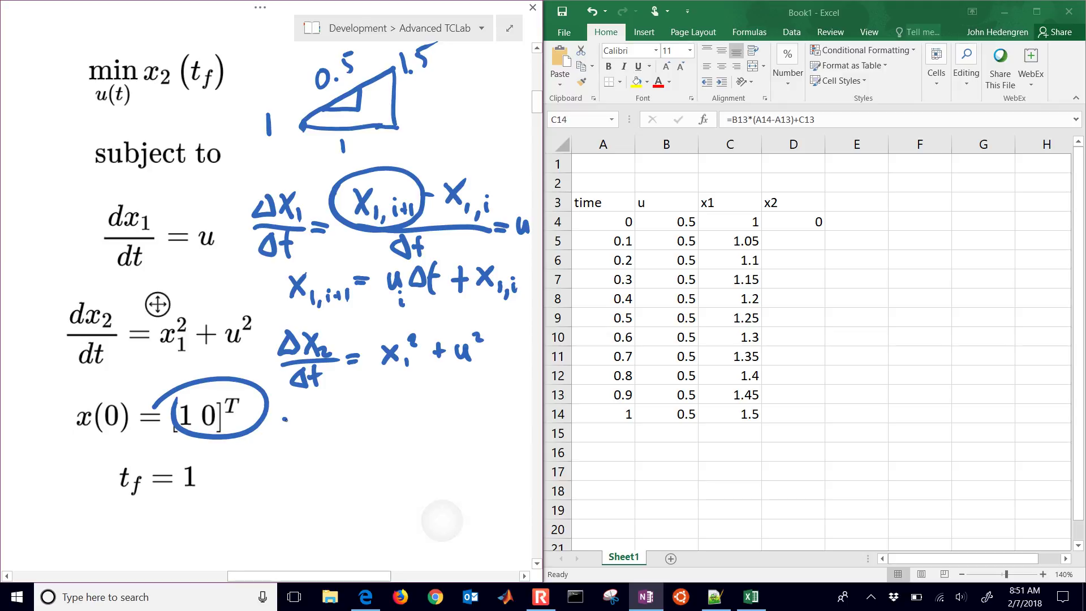
- Below it, write x2,i+1 = (x1,i² + u_i²) with the sum bracketed
{"action": "left_click_drag", "start_coordinate": [284, 419], "coordinate": [301, 437]}
{"action": "mouse_move", "coordinate": [302, 418]}
{"action": "left_mouse_down"}
{"action": "mouse_move", "coordinate": [285, 436]}
{"action": "mouse_move", "coordinate": [316, 447]}
{"action": "left_mouse_up"}
{"action": "mouse_move", "coordinate": [321, 441]}
{"action": "left_mouse_down"}
{"action": "mouse_move", "coordinate": [318, 451]}
{"action": "mouse_move", "coordinate": [342, 440]}
{"action": "left_mouse_up"}
{"action": "left_click", "coordinate": [330, 431]}
{"action": "mouse_move", "coordinate": [337, 433]}
{"action": "left_mouse_down"}
{"action": "mouse_move", "coordinate": [347, 445]}
{"action": "mouse_move", "coordinate": [370, 418]}
{"action": "mouse_move", "coordinate": [410, 429]}
{"action": "left_mouse_up"}
{"action": "mouse_move", "coordinate": [411, 409]}
{"action": "left_mouse_down"}
{"action": "mouse_move", "coordinate": [394, 432]}
{"action": "mouse_move", "coordinate": [420, 446]}
{"action": "mouse_move", "coordinate": [439, 410]}
{"action": "mouse_move", "coordinate": [456, 425]}
{"action": "left_mouse_up"}
{"action": "left_click", "coordinate": [430, 424]}
{"action": "mouse_move", "coordinate": [450, 419]}
{"action": "left_mouse_down"}
{"action": "mouse_move", "coordinate": [486, 424]}
{"action": "mouse_move", "coordinate": [491, 436]}
{"action": "left_mouse_up"}
{"action": "left_click_drag", "start_coordinate": [490, 386], "coordinate": [499, 406]}
{"action": "mouse_move", "coordinate": [392, 391]}
{"action": "left_mouse_down"}
{"action": "mouse_move", "coordinate": [379, 435]}
{"action": "mouse_move", "coordinate": [388, 451]}
{"action": "left_mouse_up"}
{"action": "left_click_drag", "start_coordinate": [498, 382], "coordinate": [492, 445]}
- Complete the x2 update's right-hand side with Δt + x2,i
{"action": "scroll", "coordinate": [491, 445], "scroll_direction": "right", "scroll_amount": 2}
{"action": "mouse_move", "coordinate": [462, 410]}
{"action": "left_mouse_down"}
{"action": "mouse_move", "coordinate": [455, 432]}
{"action": "mouse_move", "coordinate": [478, 433]}
{"action": "left_mouse_up"}
{"action": "left_click_drag", "start_coordinate": [470, 421], "coordinate": [498, 430]}
{"action": "left_click_drag", "start_coordinate": [491, 423], "coordinate": [504, 422]}
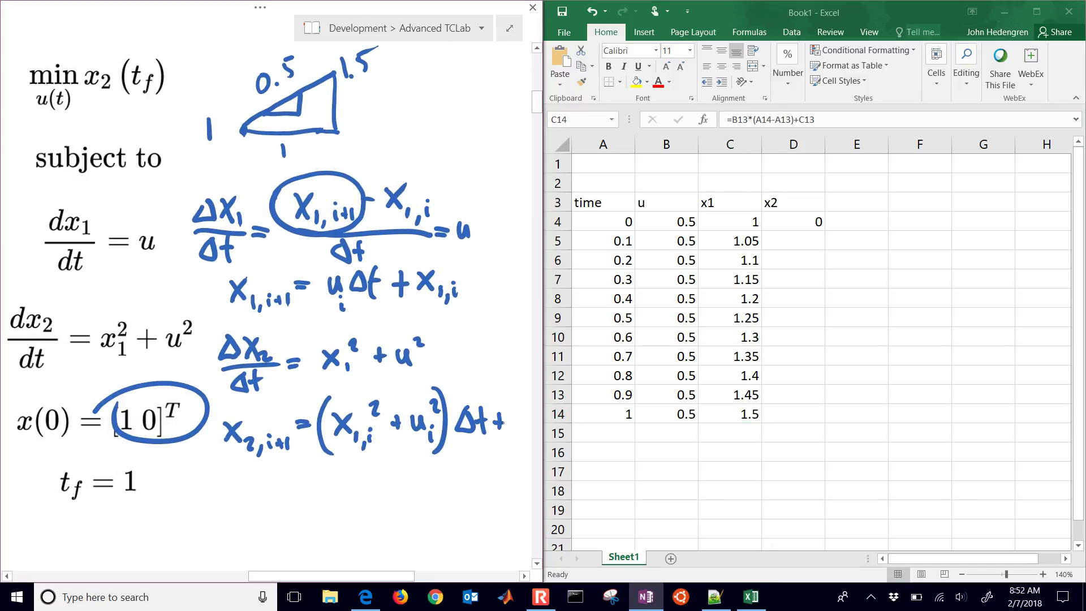
{"action": "scroll", "coordinate": [469, 413], "scroll_direction": "right", "scroll_amount": 2}
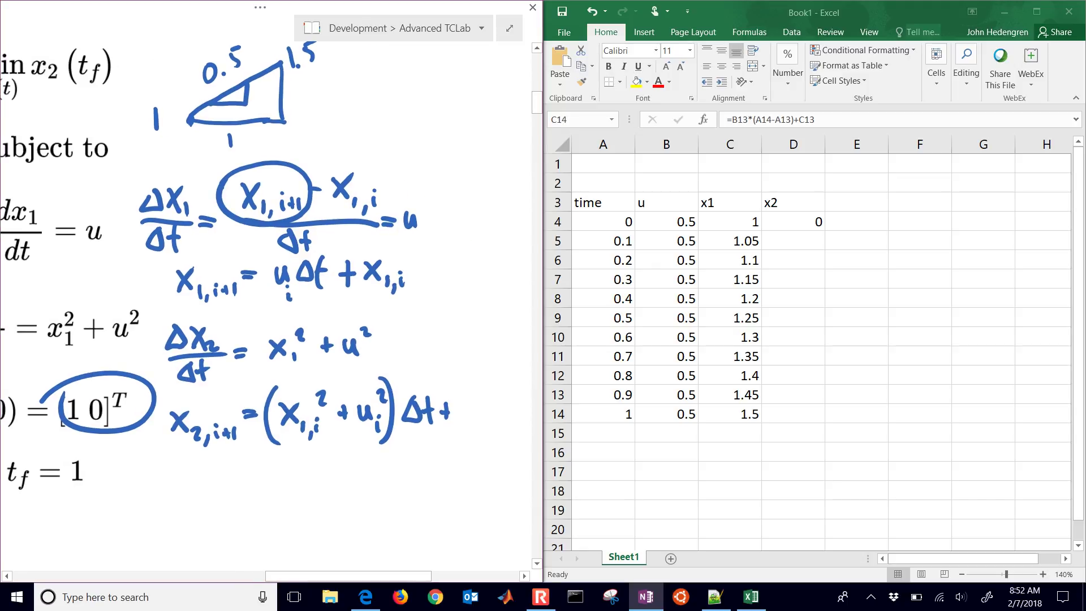
{"action": "left_click_drag", "start_coordinate": [464, 402], "coordinate": [483, 426]}
{"action": "mouse_move", "coordinate": [485, 399]}
{"action": "left_mouse_down"}
{"action": "mouse_move", "coordinate": [463, 424]}
{"action": "mouse_move", "coordinate": [501, 442]}
{"action": "left_mouse_up"}
{"action": "left_click_drag", "start_coordinate": [510, 424], "coordinate": [513, 432]}
{"action": "left_click", "coordinate": [513, 414]}
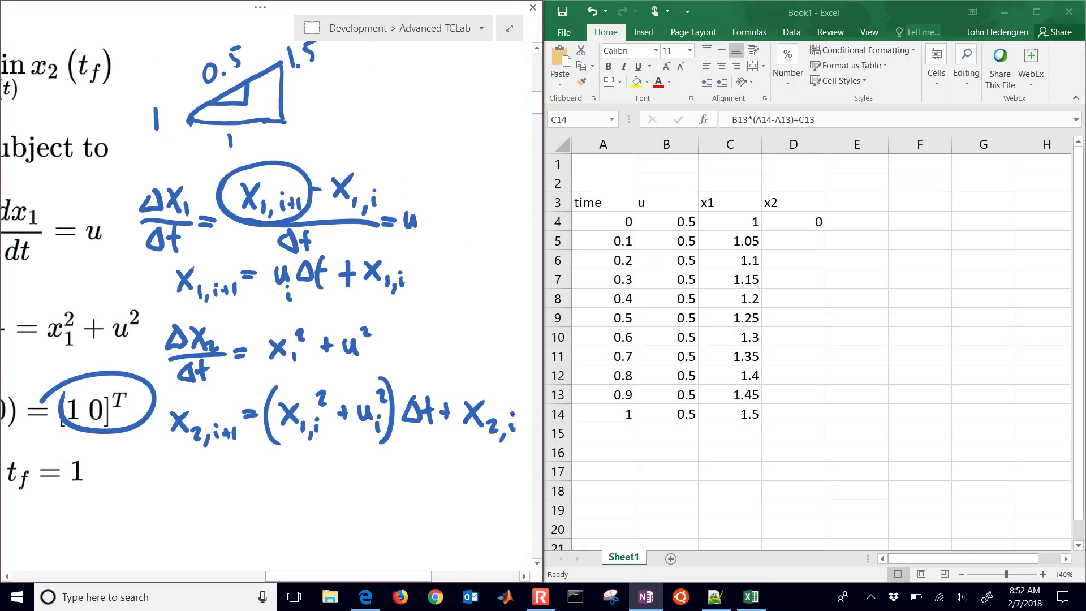
- Start D5's formula as C4^2+B4^2 and dismiss the unbalanced-parenthesis warning
{"action": "left_click", "coordinate": [793, 240]}
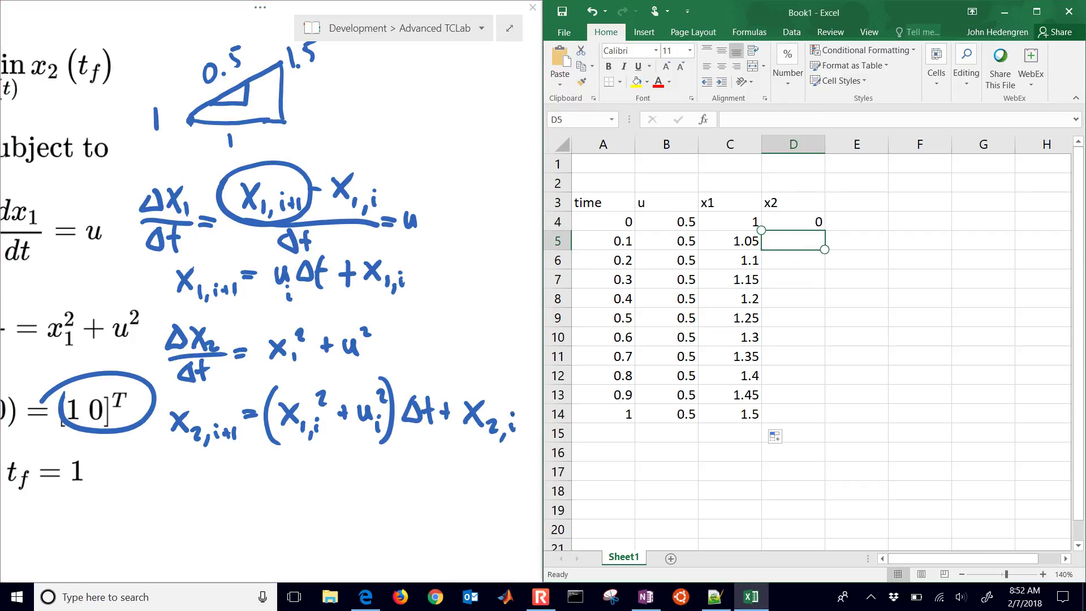
{"action": "type", "text": "="}
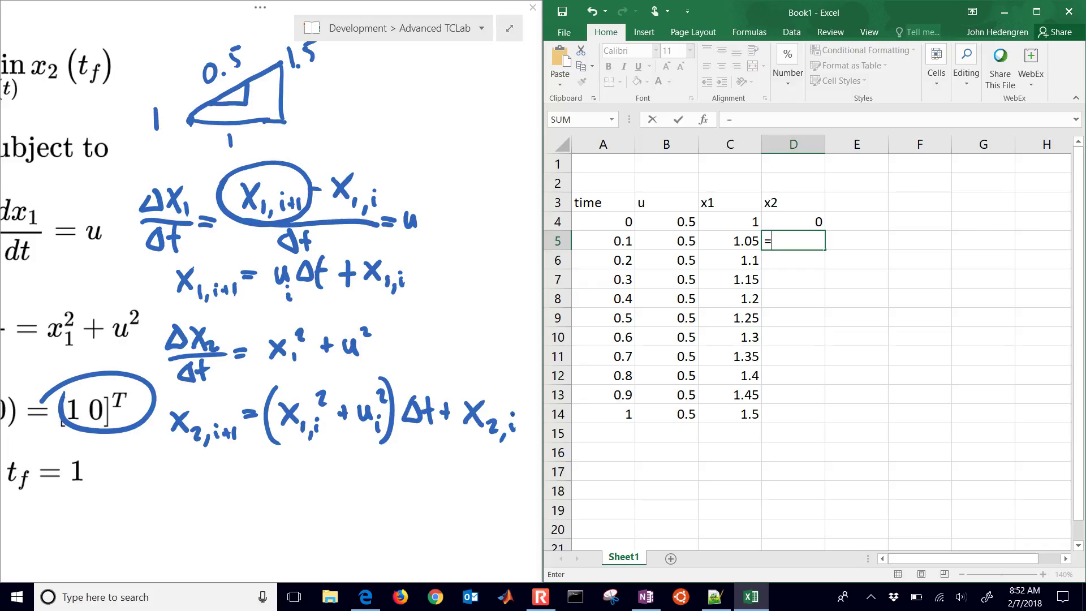
{"action": "left_click", "coordinate": [729, 221]}
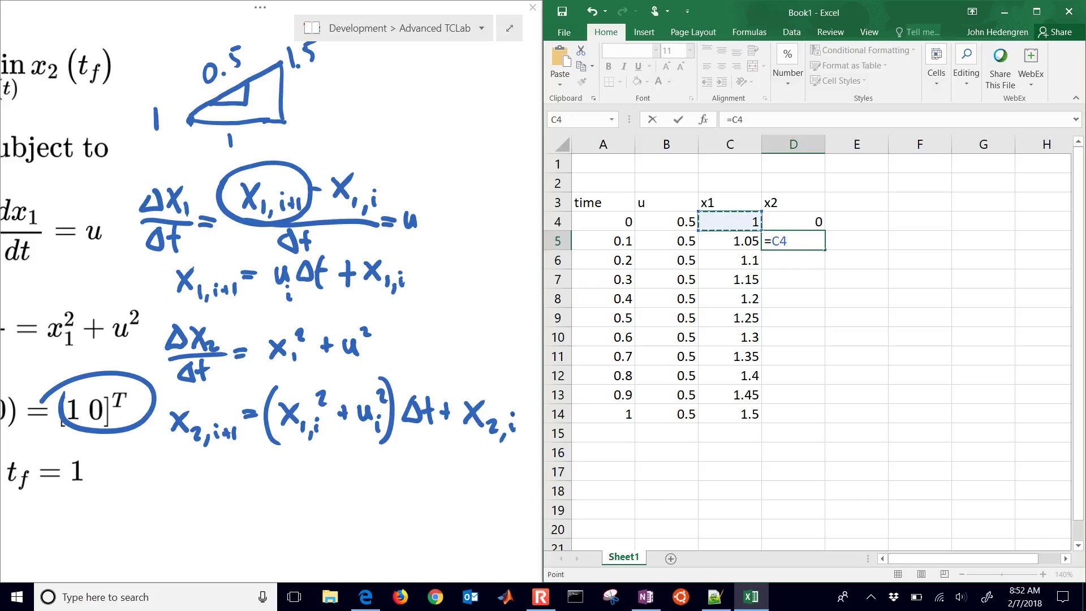
{"action": "type", "text": "^2+"}
{"action": "key", "text": "Up"}
{"action": "key", "text": "Left"}
{"action": "key", "text": "Left"}
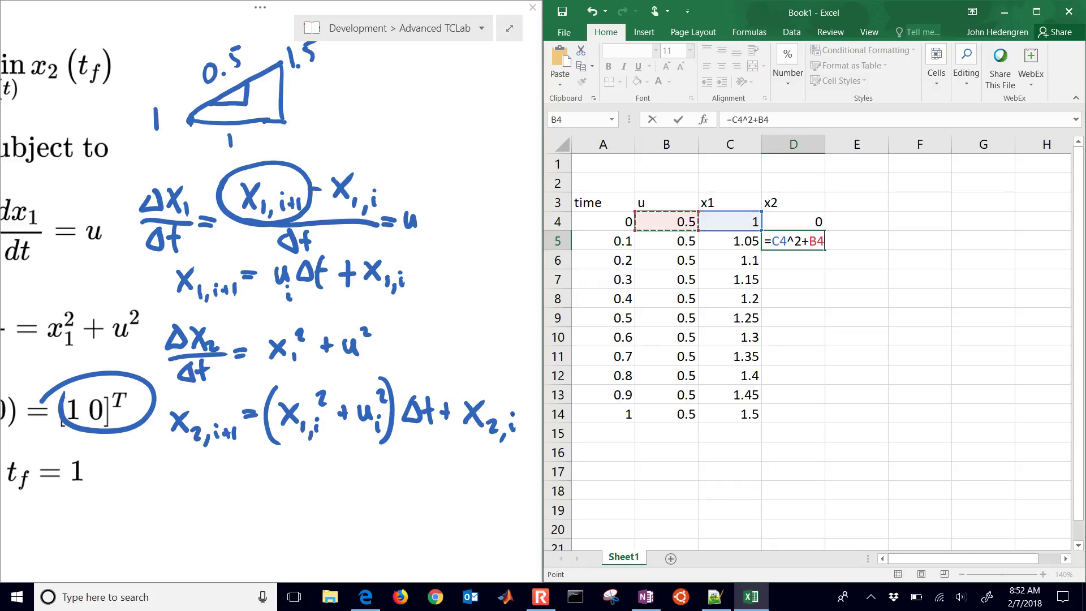
{"action": "type", "text": "^2)"}
{"action": "key", "text": "Return"}
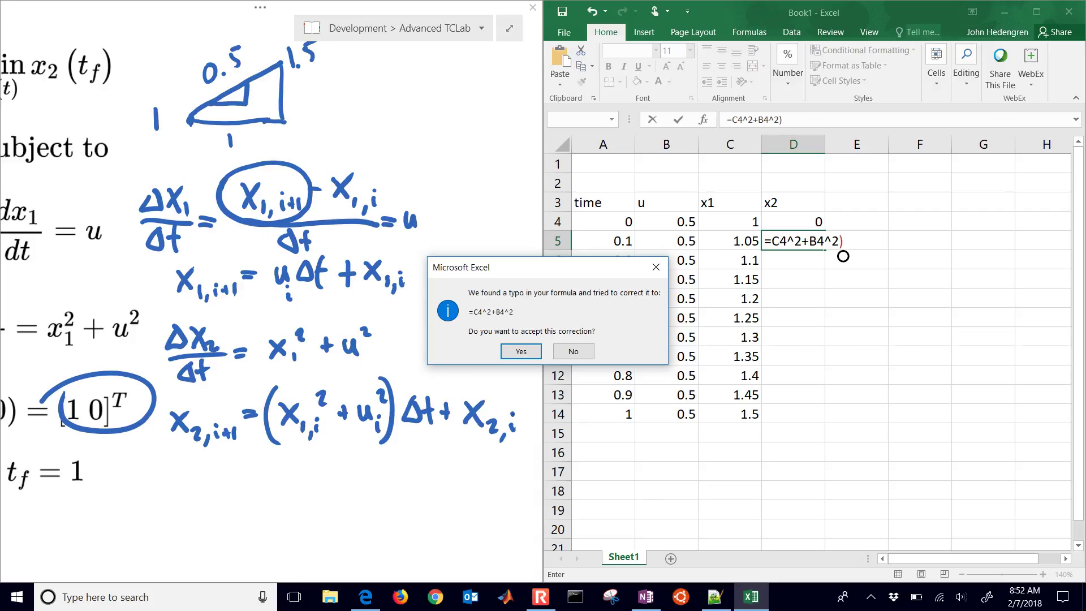
{"action": "key", "text": "Escape"}
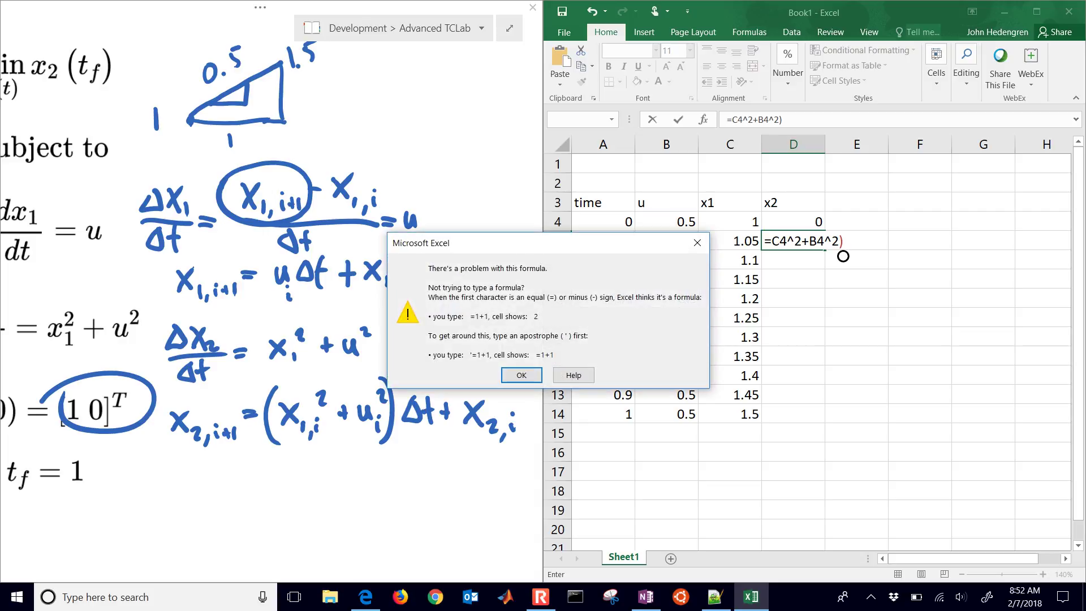
{"action": "key", "text": "Return"}
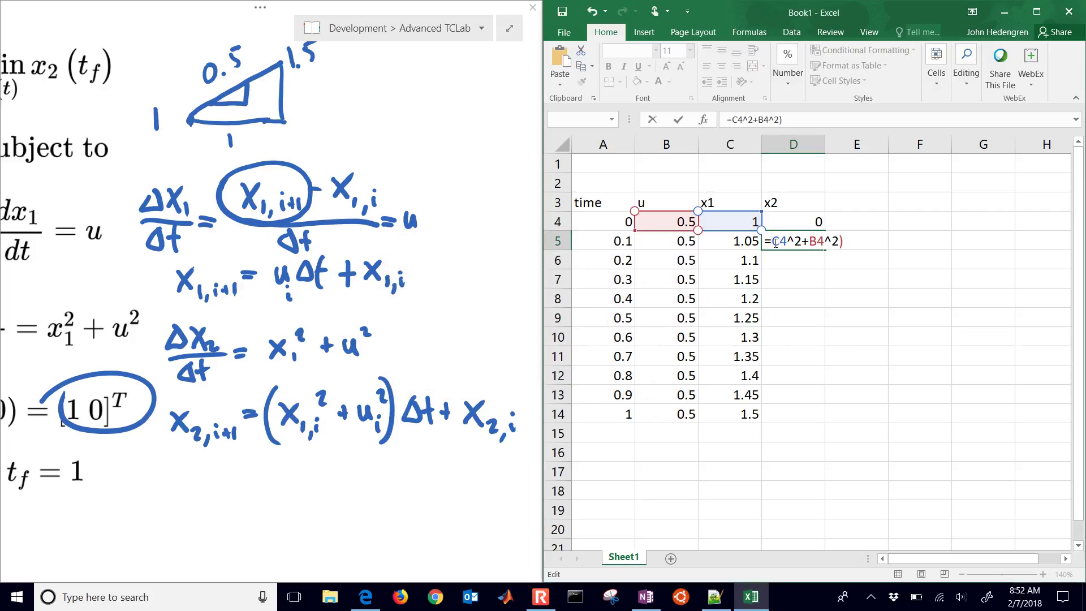
- Complete D5 as =(C4^2+B4^2)*(A5-A4)+D4
{"action": "type", "text": "("}
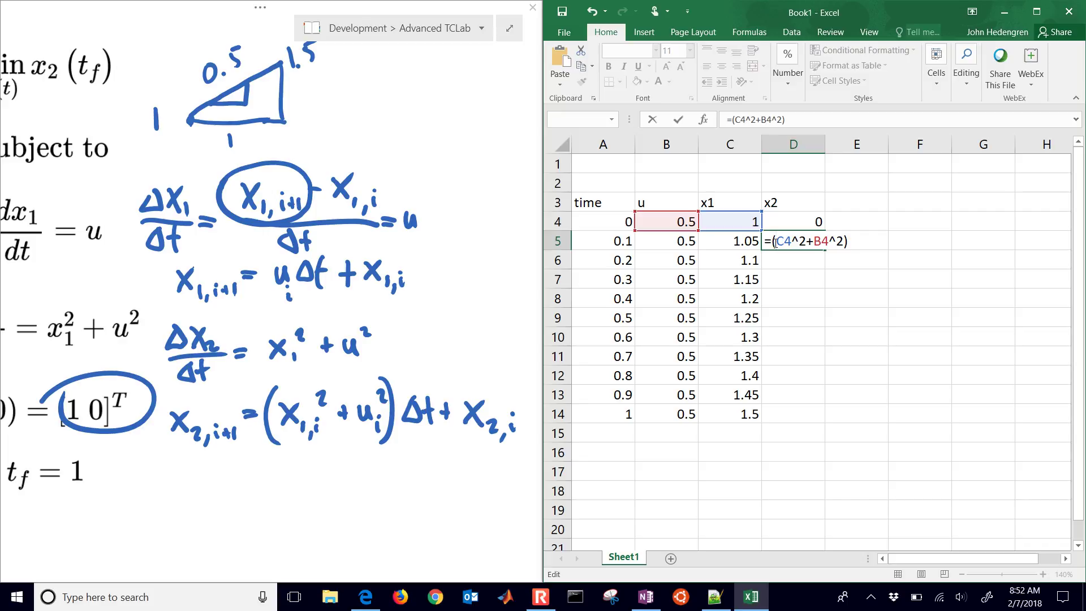
{"action": "left_click", "coordinate": [866, 243]}
{"action": "type", "text": "*("}
{"action": "key", "text": "Left"}
{"action": "key", "text": "Left"}
{"action": "key", "text": "Left"}
{"action": "type", "text": "-"}
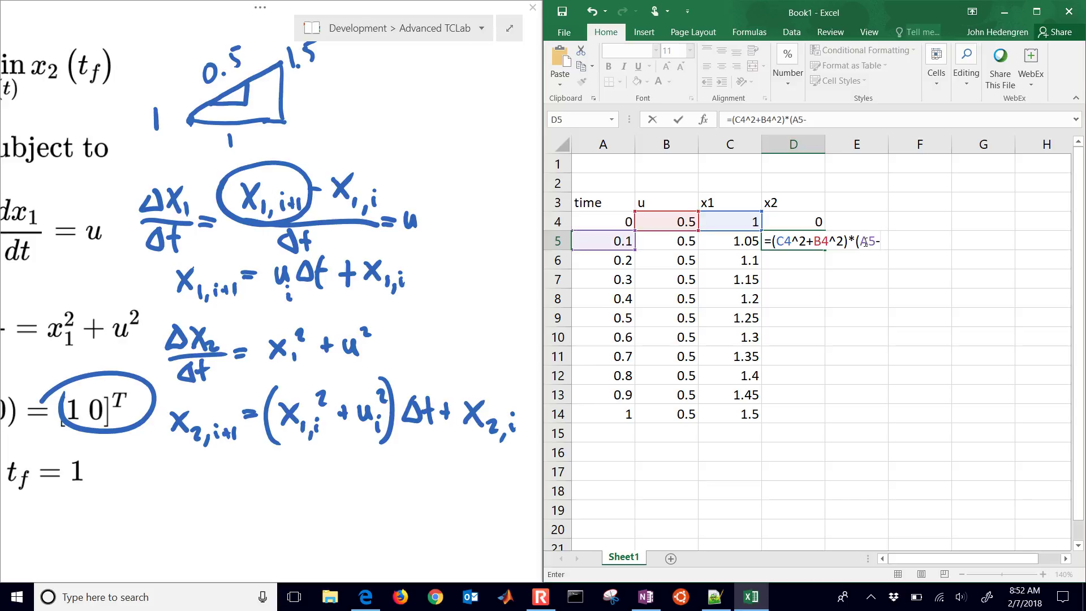
{"action": "key", "text": "Up"}
{"action": "key", "text": "Left"}
{"action": "key", "text": "Left"}
{"action": "key", "text": "Left"}
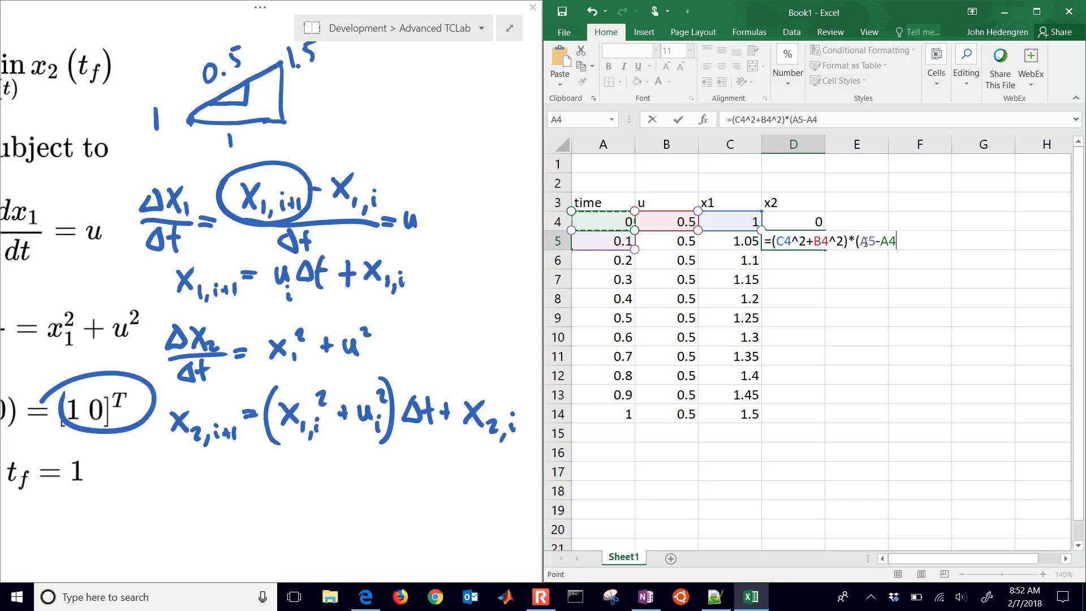
{"action": "type", "text": ")"}
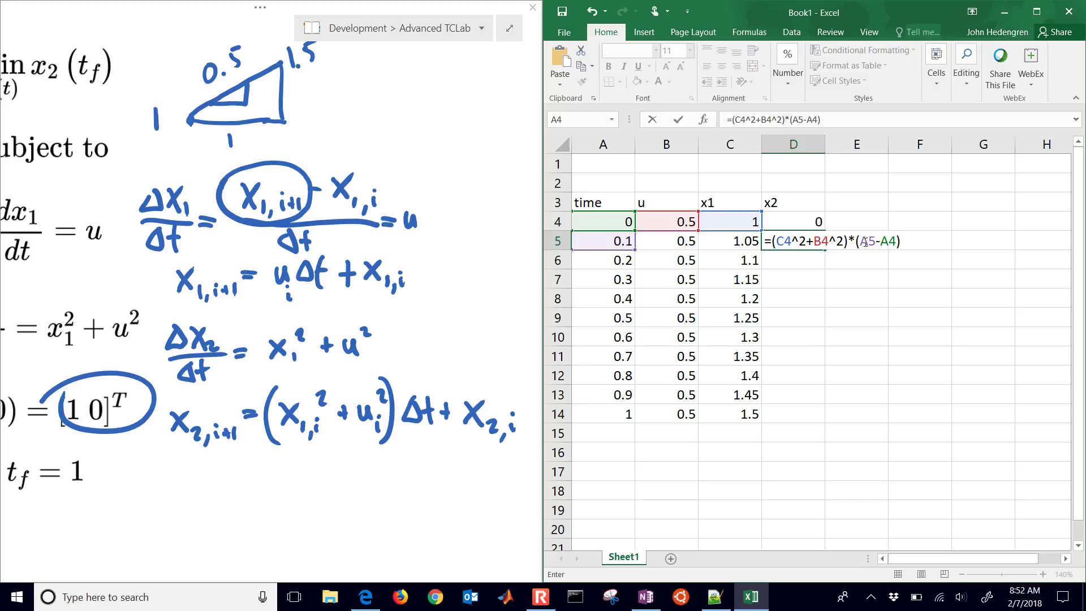
{"action": "type", "text": "+"}
{"action": "key", "text": "Up"}
{"action": "key", "text": "Up"}
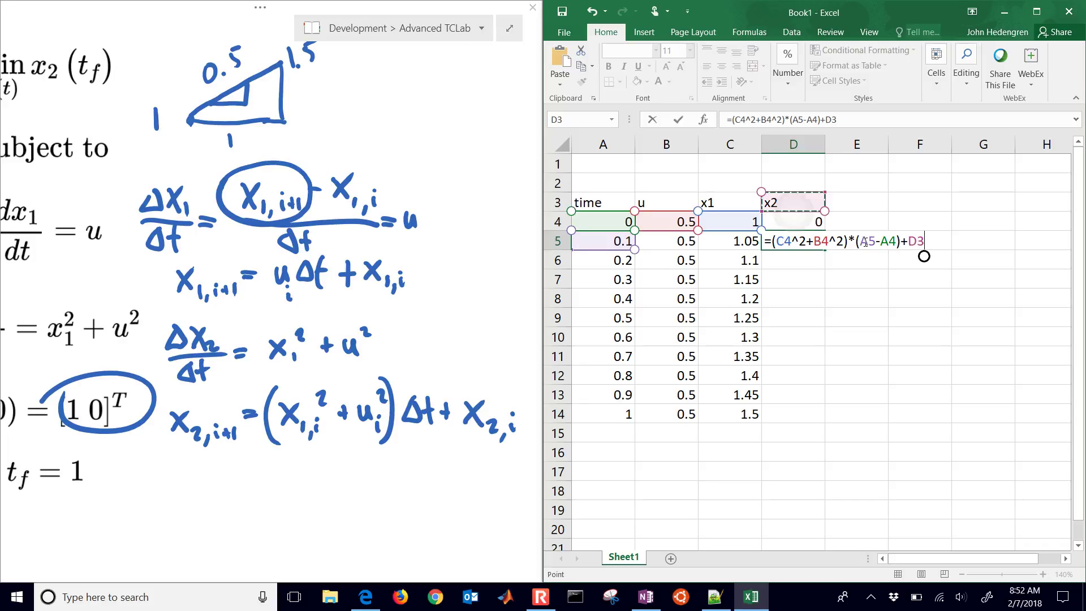
{"action": "key", "text": "Down"}
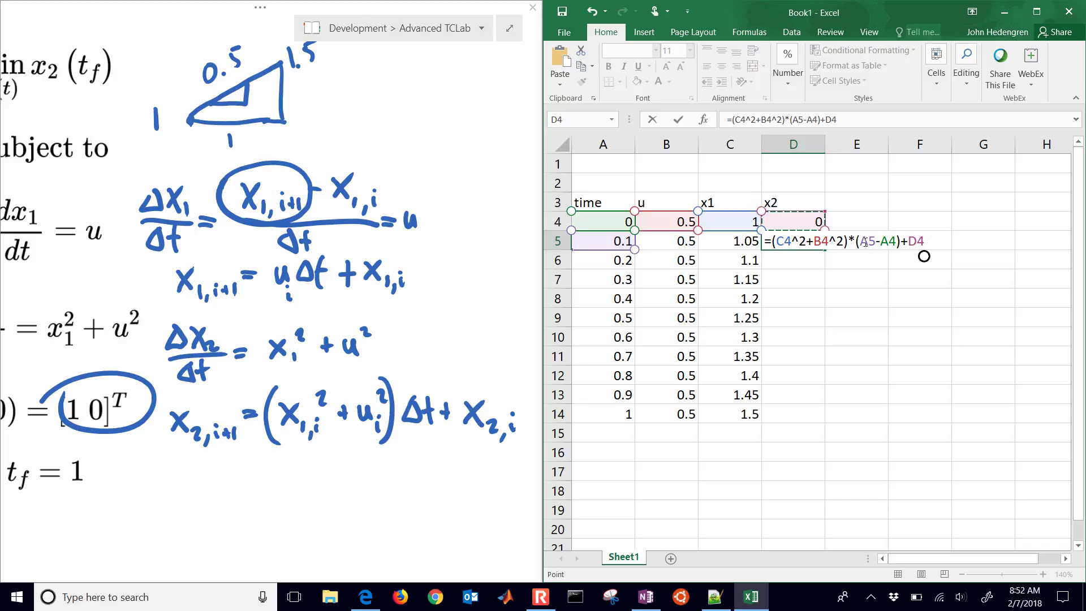
- Commit D5, fill the x2 formula down to D14, and fill D14 yellow
{"action": "key", "text": "Return"}
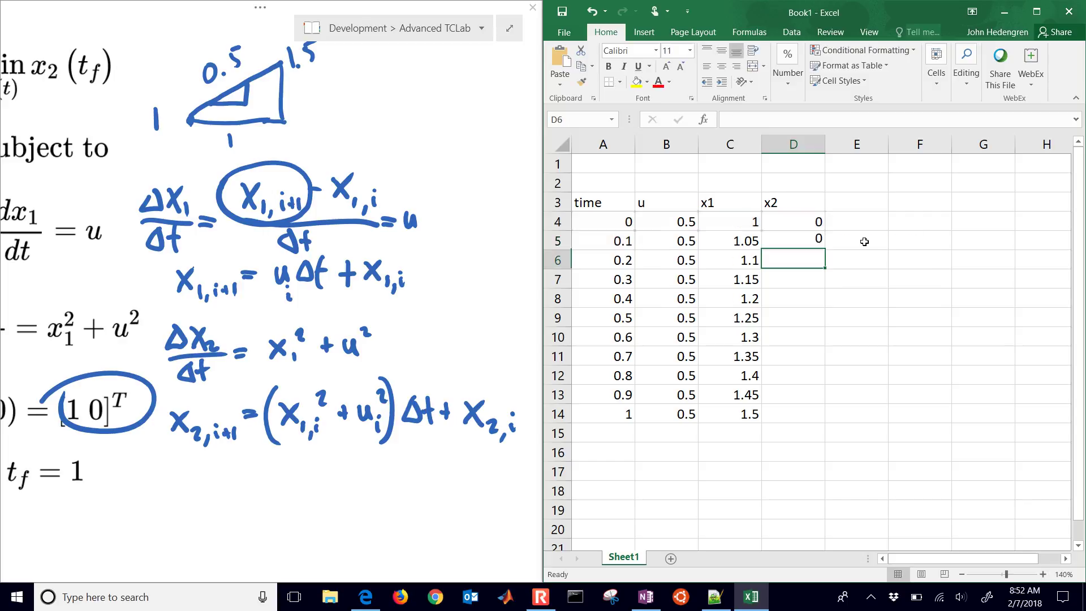
{"action": "left_click", "coordinate": [819, 241]}
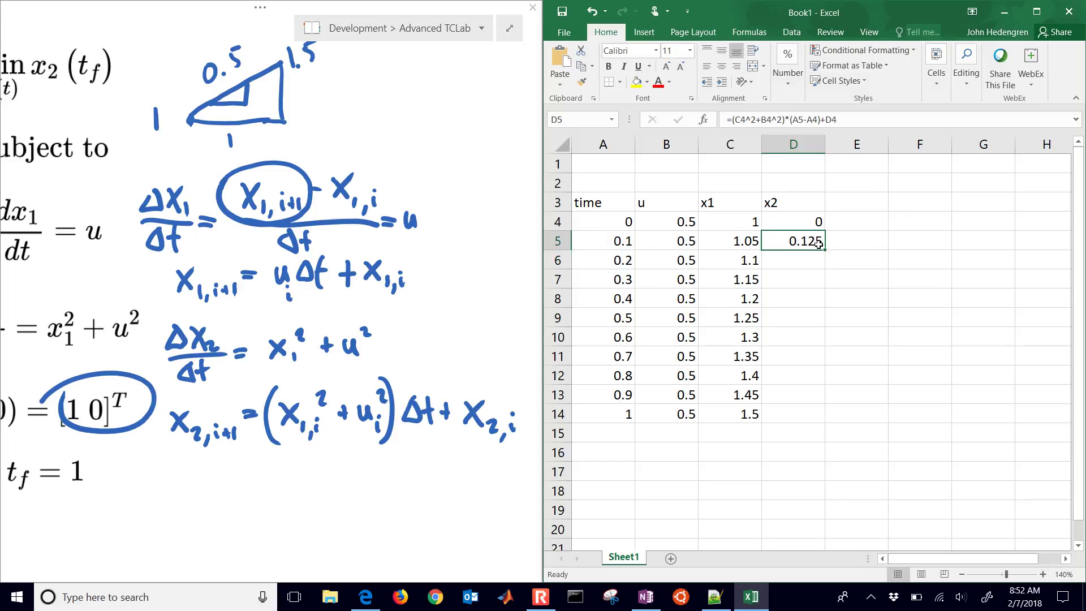
{"action": "double_click", "coordinate": [826, 251]}
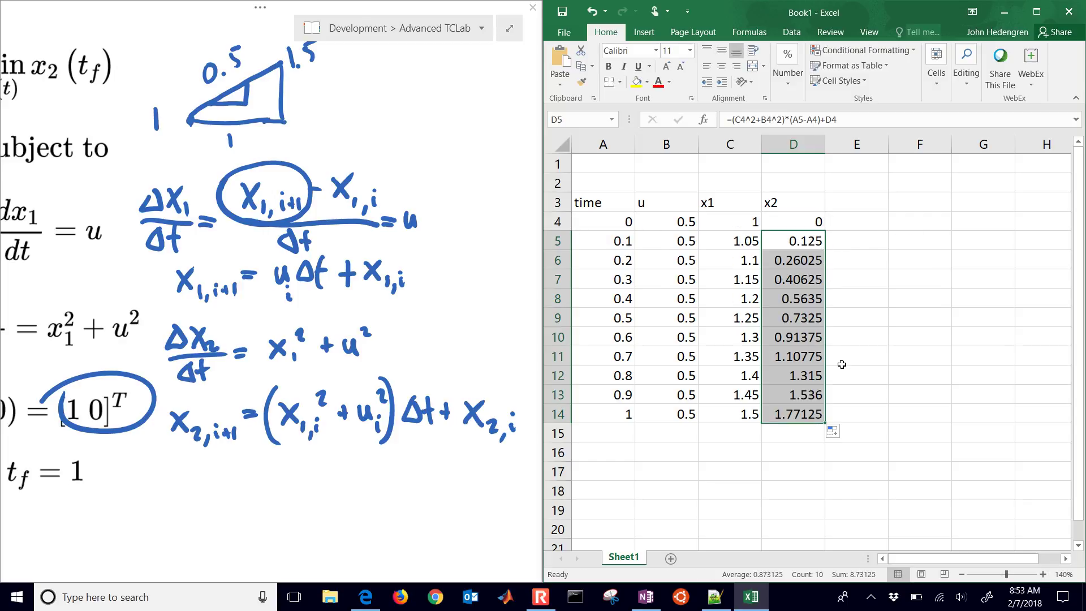
{"action": "left_click", "coordinate": [810, 414]}
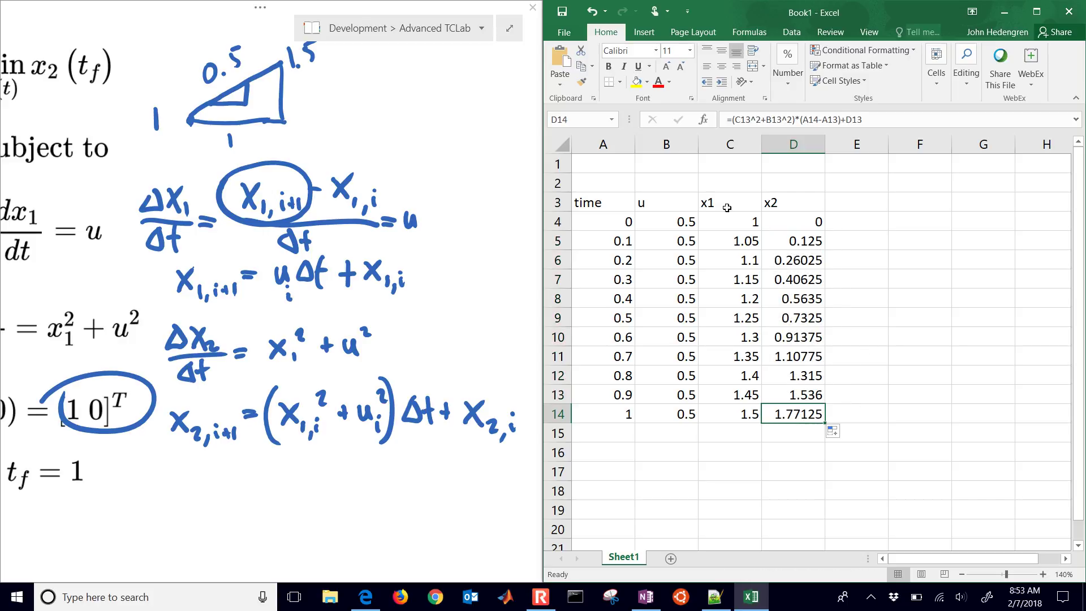
{"action": "left_click", "coordinate": [636, 82]}
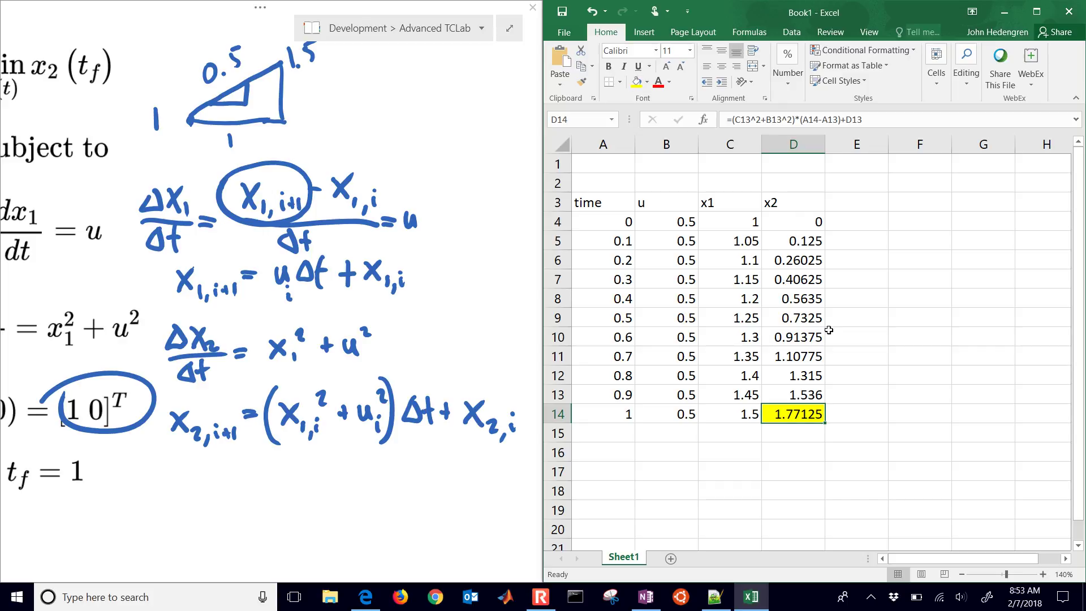
- Fill the u values in B4:B14 red
{"action": "left_click_drag", "start_coordinate": [678, 229], "coordinate": [673, 416]}
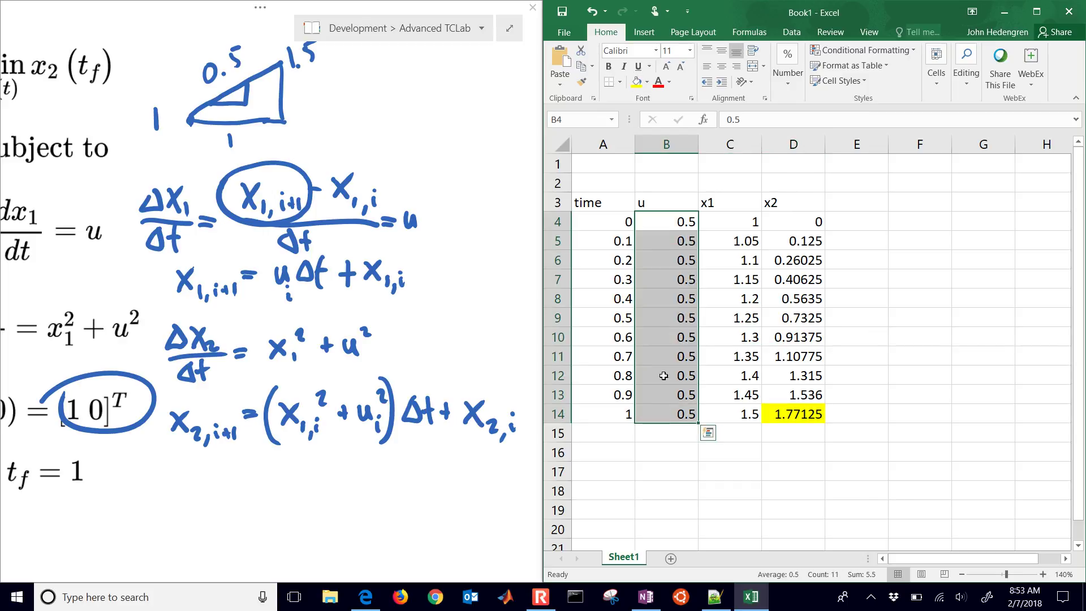
{"action": "left_click", "coordinate": [648, 83]}
{"action": "left_click", "coordinate": [650, 190]}
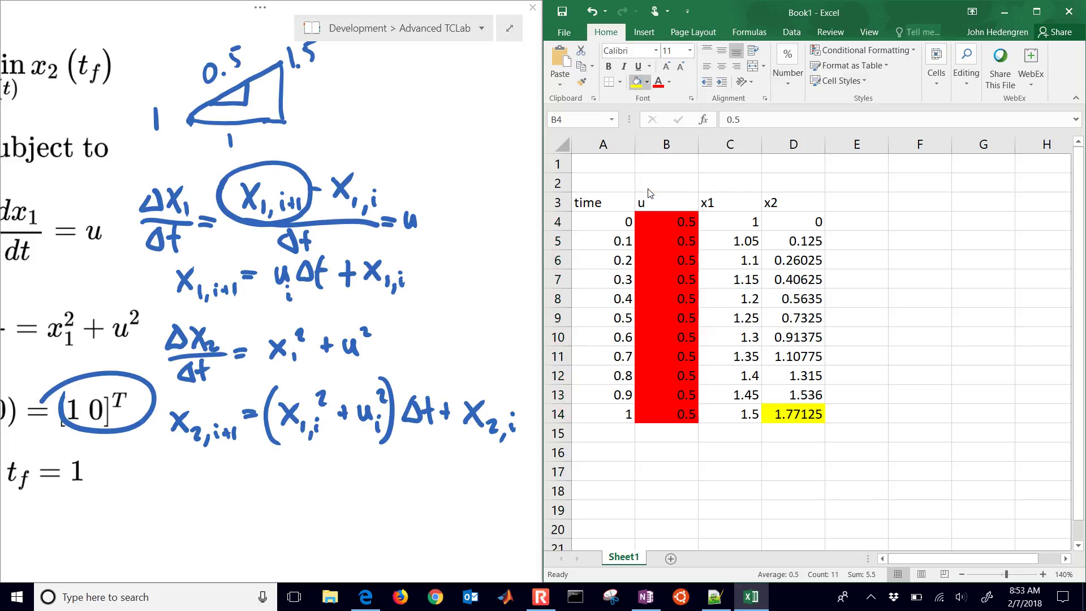
- Check the C5 and D14 formulas and reselect the table from the time header
{"action": "left_click", "coordinate": [734, 247]}
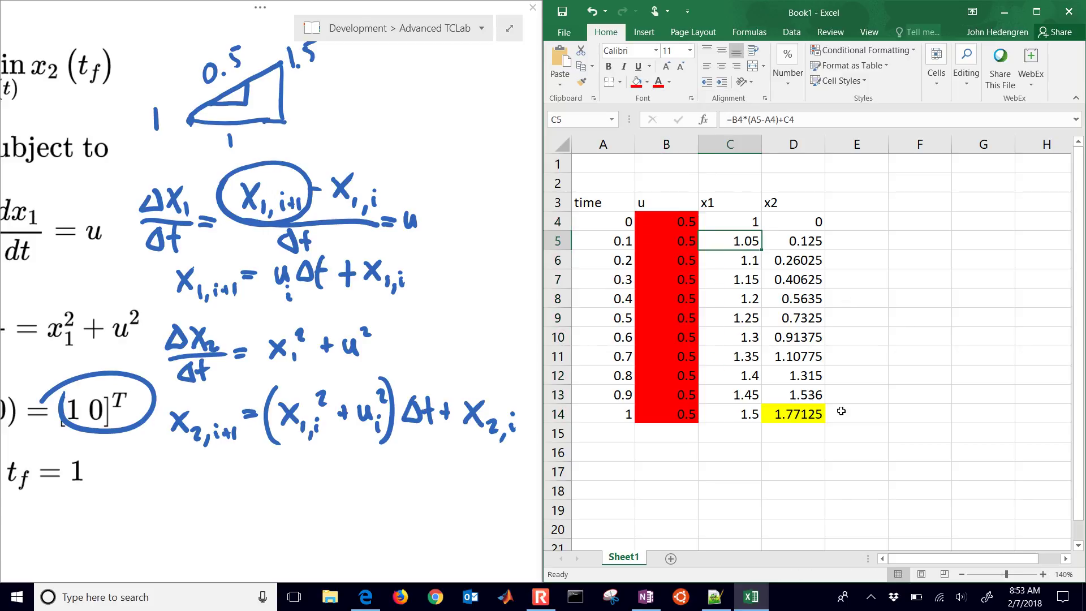
{"action": "left_click", "coordinate": [822, 417]}
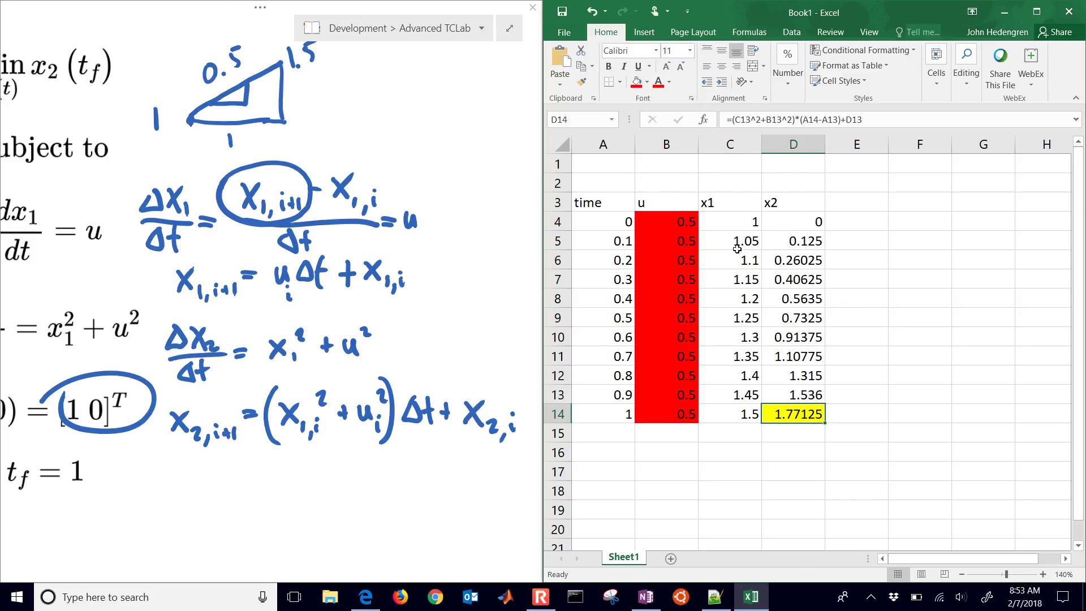
{"action": "left_click_drag", "start_coordinate": [689, 222], "coordinate": [686, 398]}
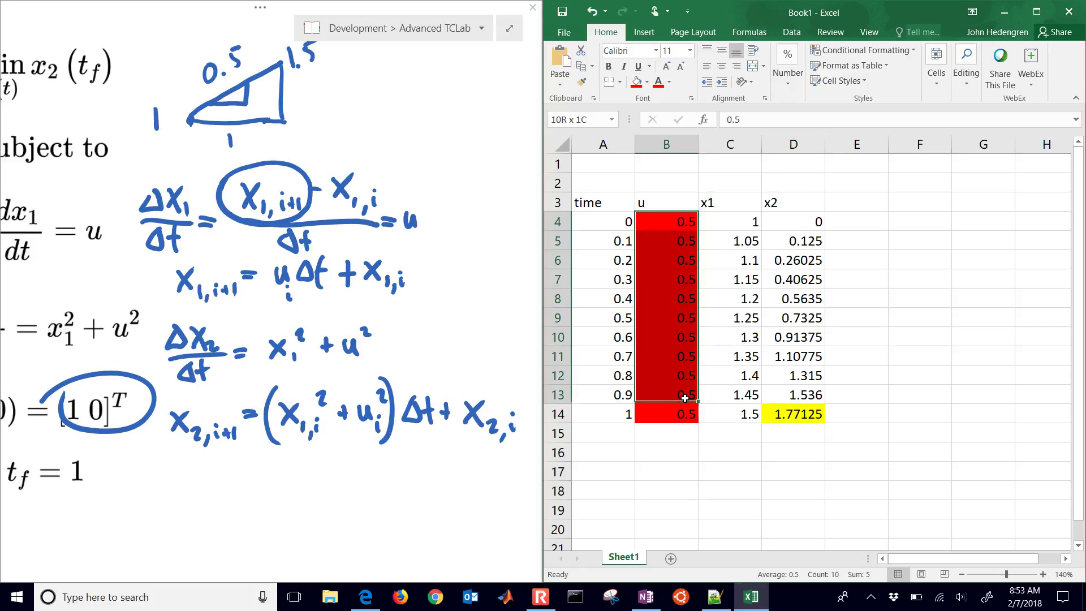
{"action": "left_click", "coordinate": [598, 204]}
- Insert a Scatter with Smooth Lines and Markers chart of the A3:D14 table
{"action": "key", "text": "ctrl+a"}
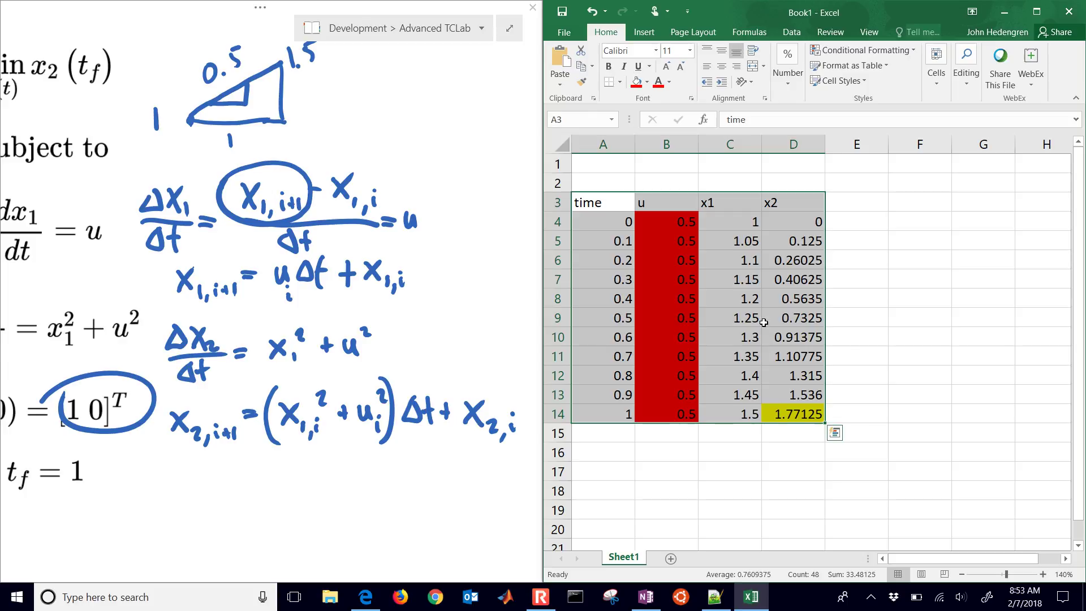
{"action": "left_click", "coordinate": [644, 34]}
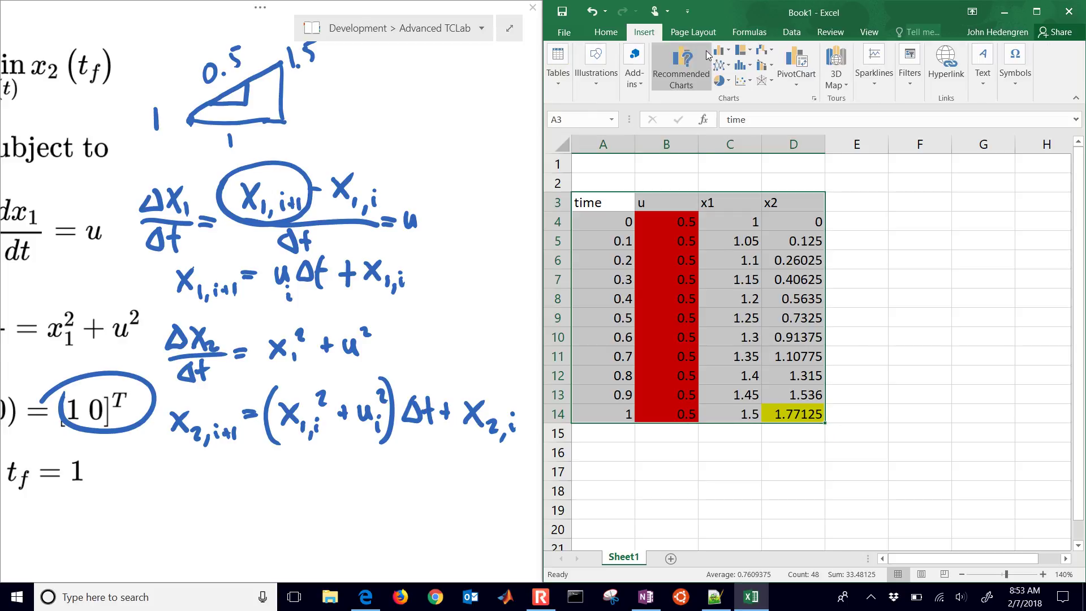
{"action": "left_click", "coordinate": [743, 80]}
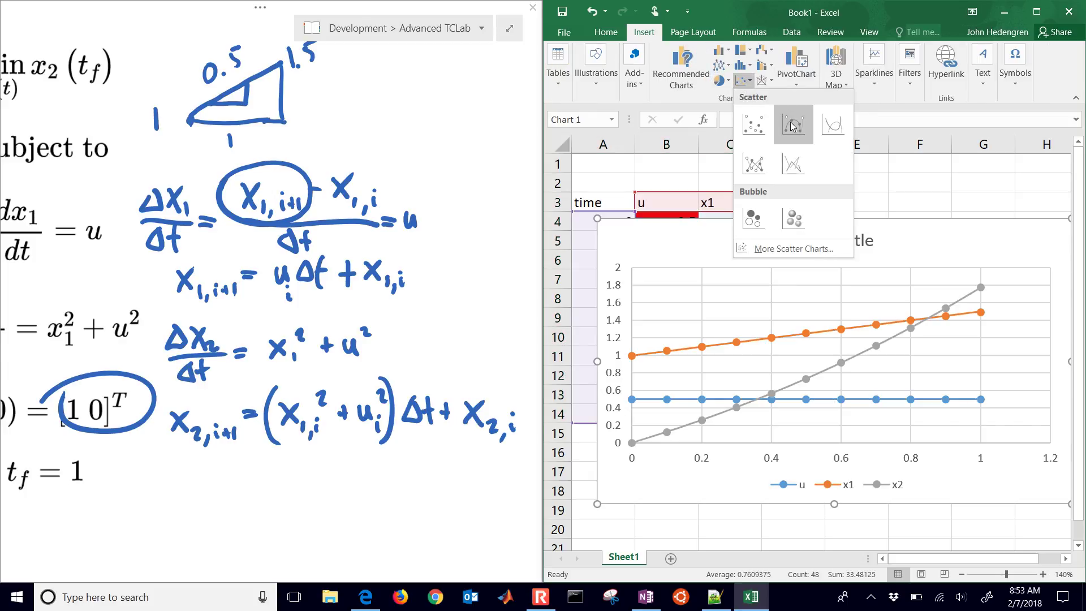
{"action": "left_click", "coordinate": [792, 127]}
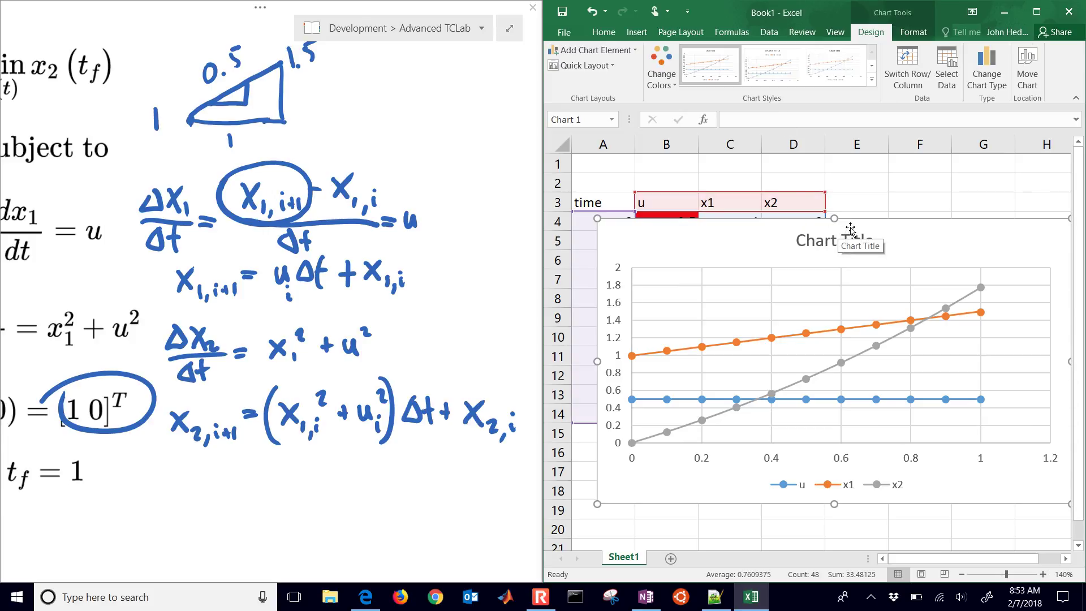
- Delete the chart title and move and resize the chart beside the table
{"action": "left_click_drag", "start_coordinate": [850, 227], "coordinate": [893, 223]}
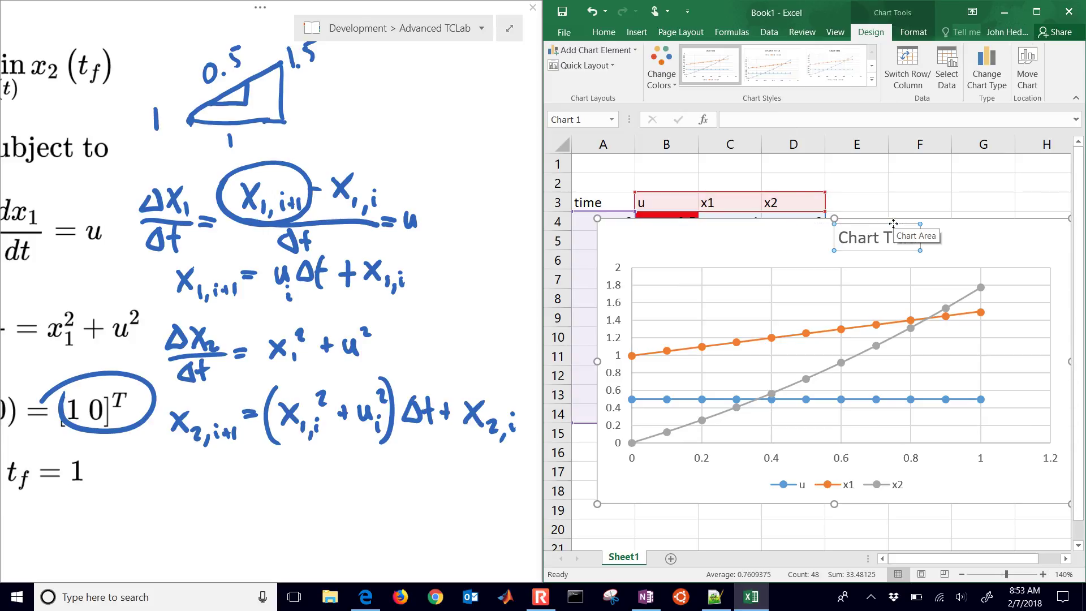
{"action": "key", "text": "Delete"}
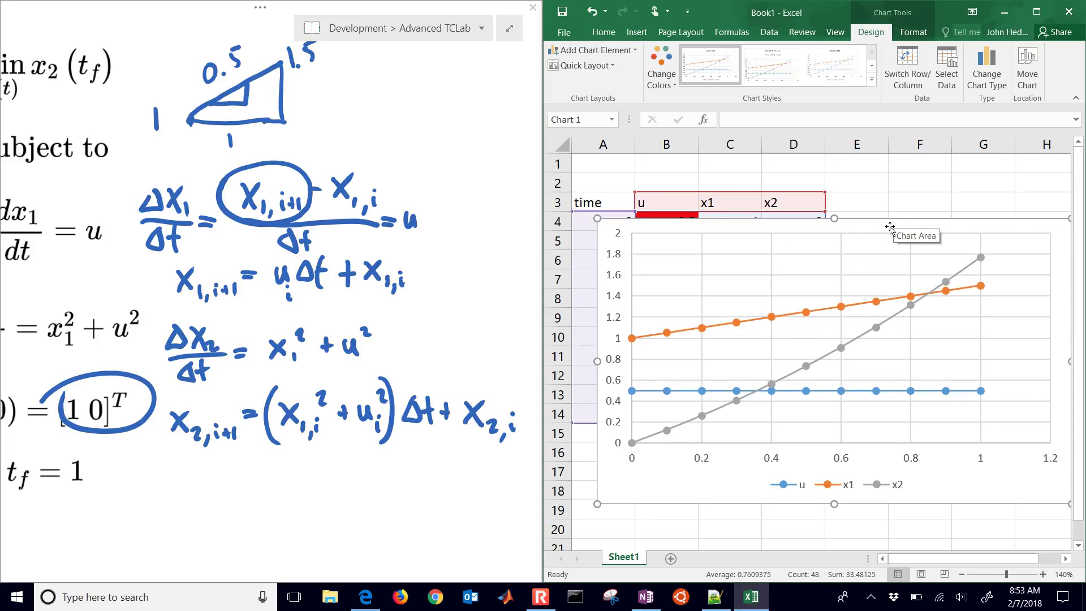
{"action": "left_click_drag", "start_coordinate": [894, 224], "coordinate": [938, 210]}
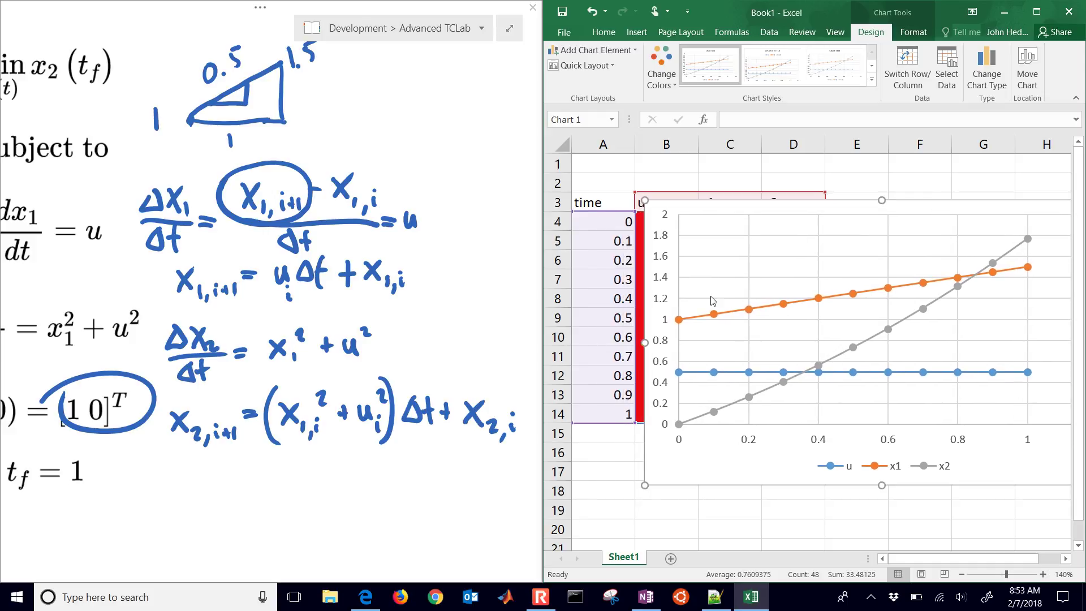
{"action": "left_click_drag", "start_coordinate": [645, 339], "coordinate": [836, 312]}
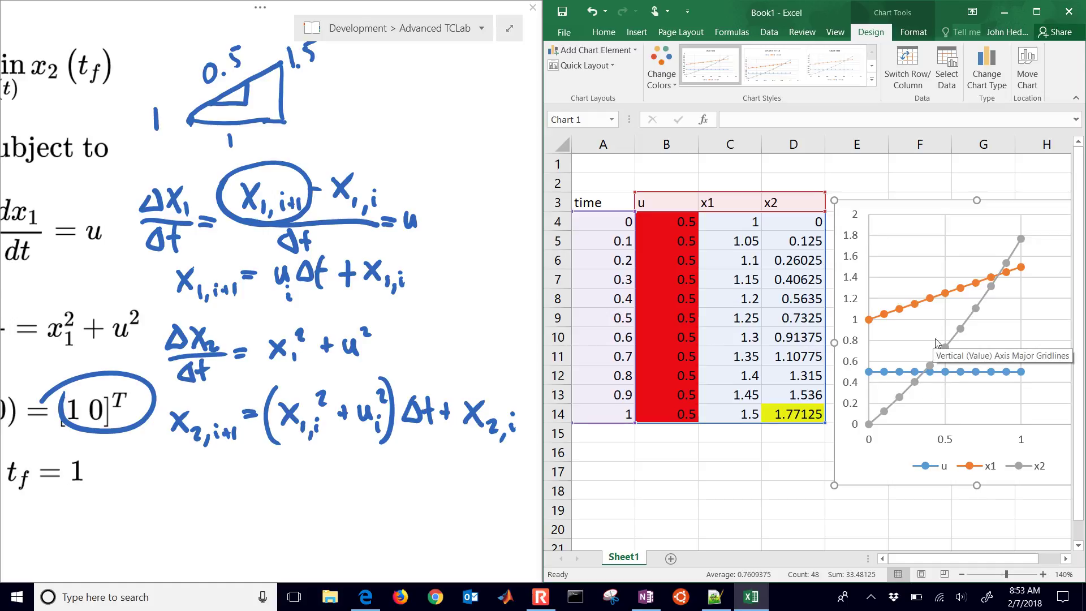
{"action": "left_click", "coordinate": [1022, 241]}
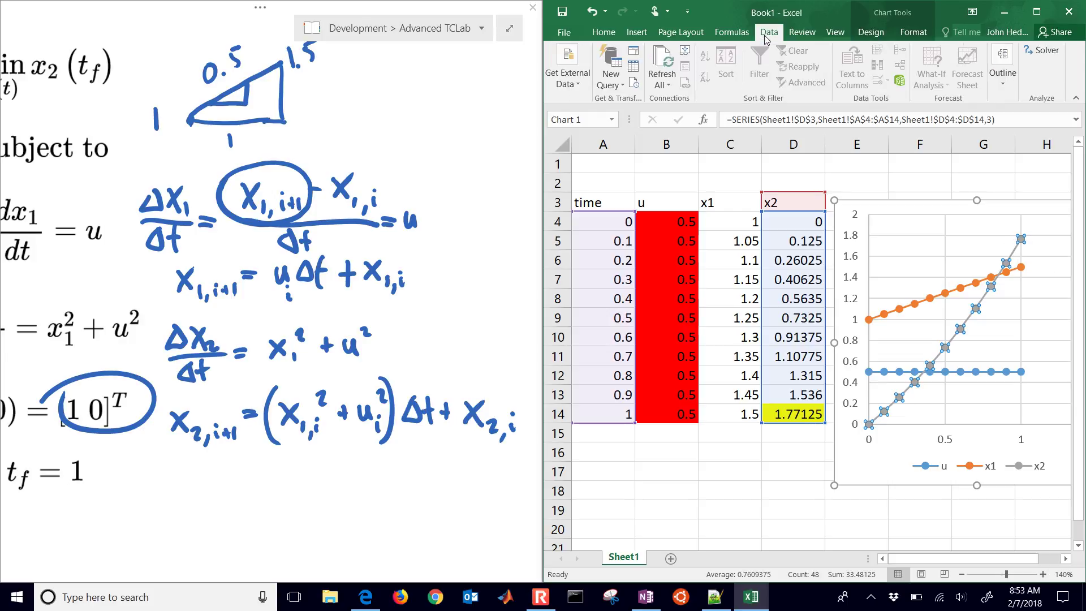
- Open File > Options > Add-Ins and manage Excel add-ins to show Solver Add-in
{"action": "left_click", "coordinate": [1040, 51]}
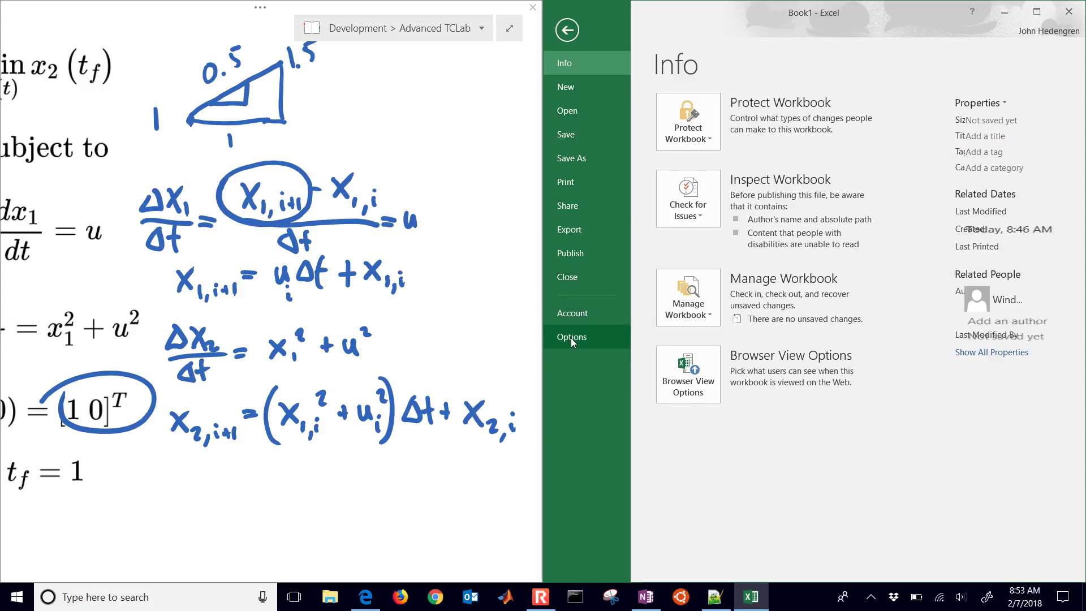
{"action": "left_click", "coordinate": [572, 337]}
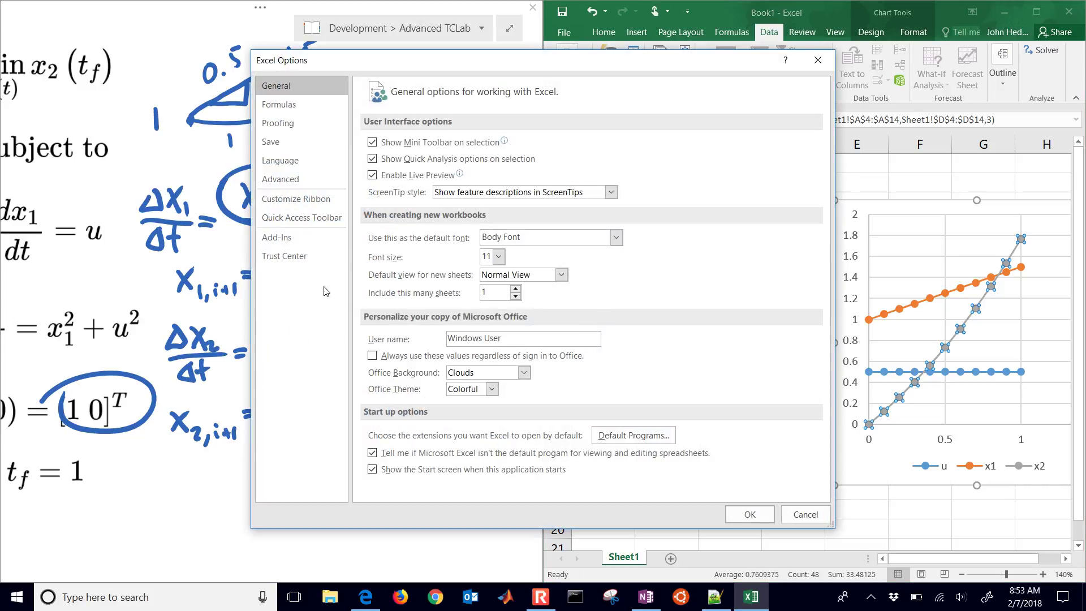
{"action": "left_click", "coordinate": [281, 242]}
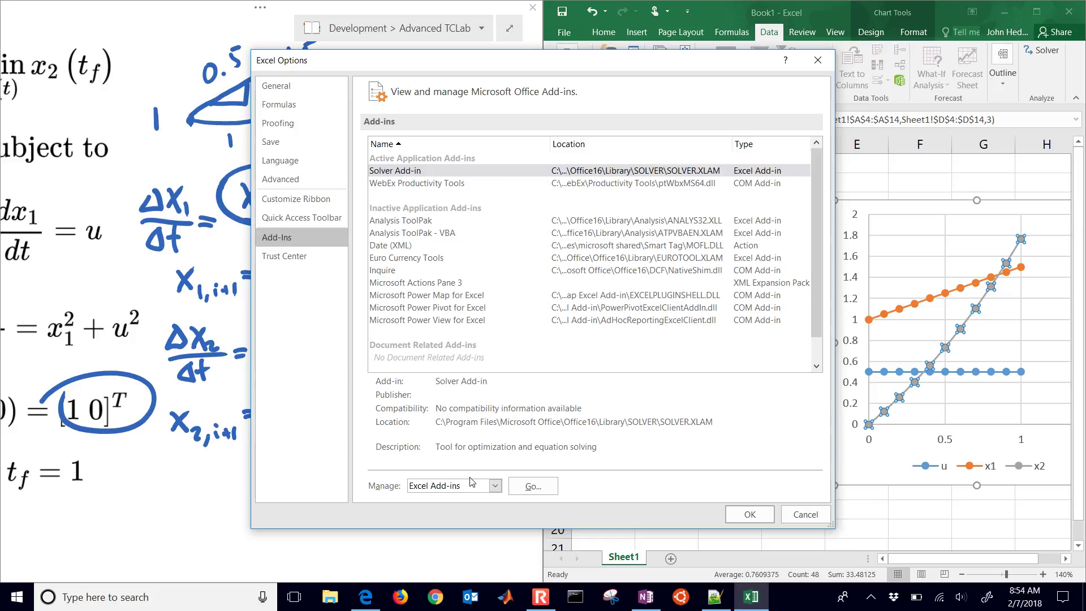
{"action": "left_click", "coordinate": [526, 488]}
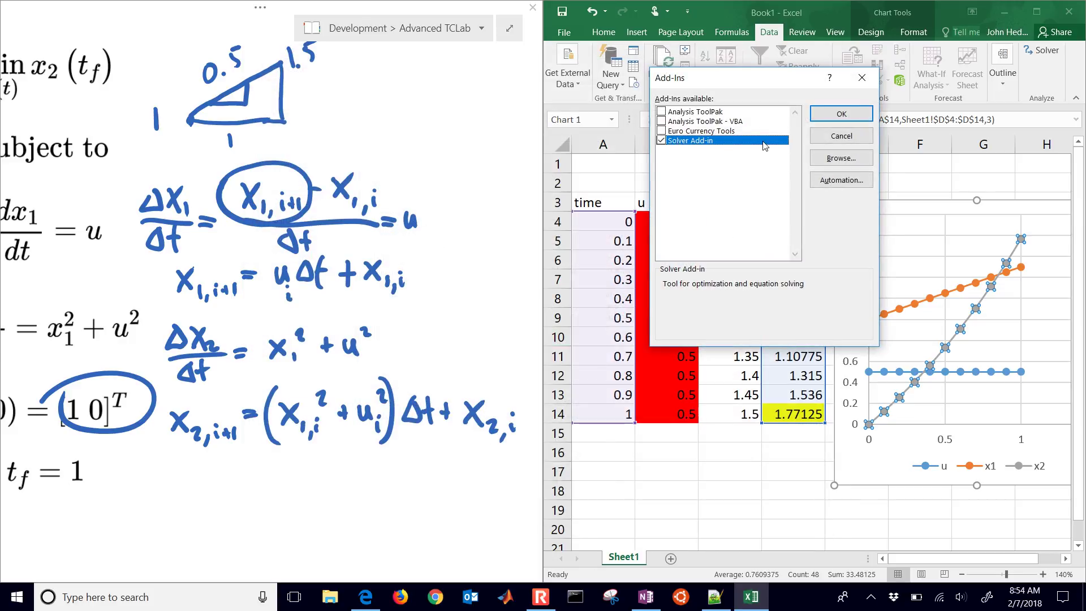
- Keep Solver Add-in enabled, open Solver, and set objective $D$14 to Min
{"action": "left_click", "coordinate": [842, 113]}
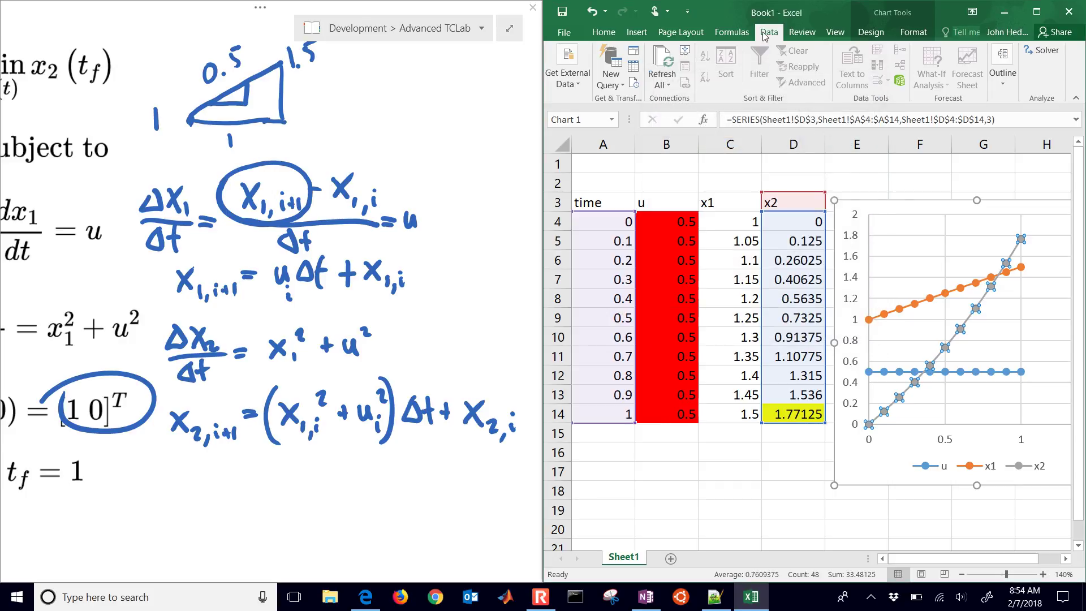
{"action": "left_click", "coordinate": [1044, 52]}
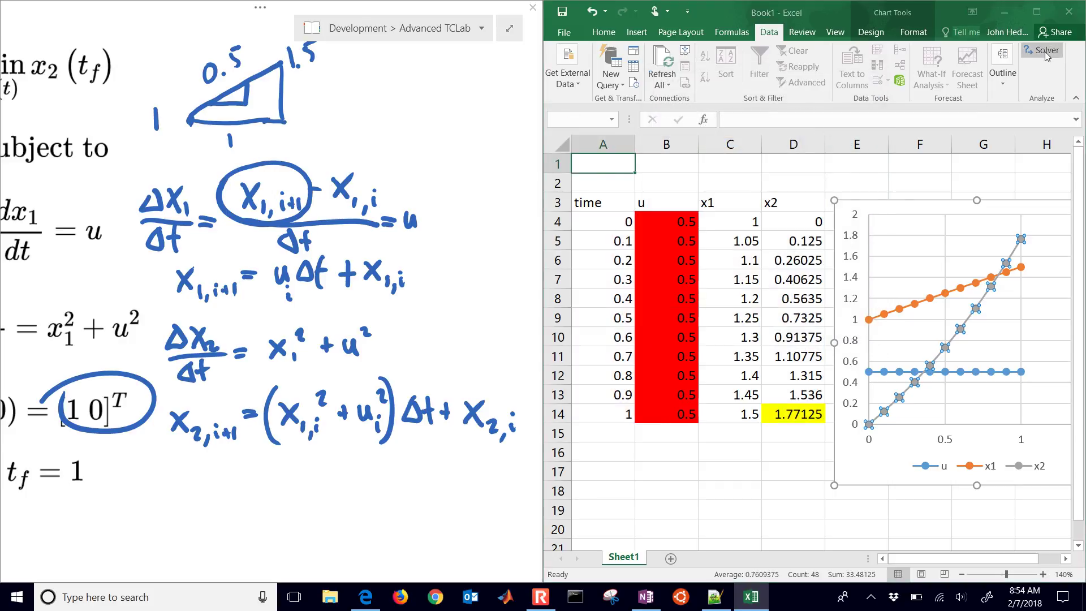
{"action": "left_click_drag", "start_coordinate": [779, 24], "coordinate": [832, 120]}
{"action": "left_click", "coordinate": [978, 153]}
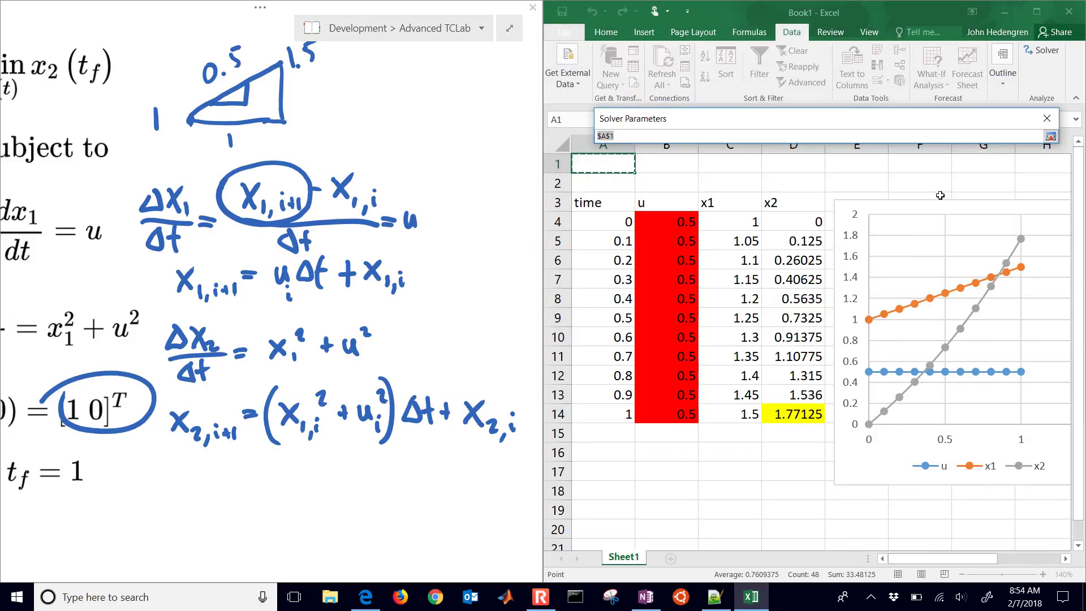
{"action": "left_click", "coordinate": [806, 416]}
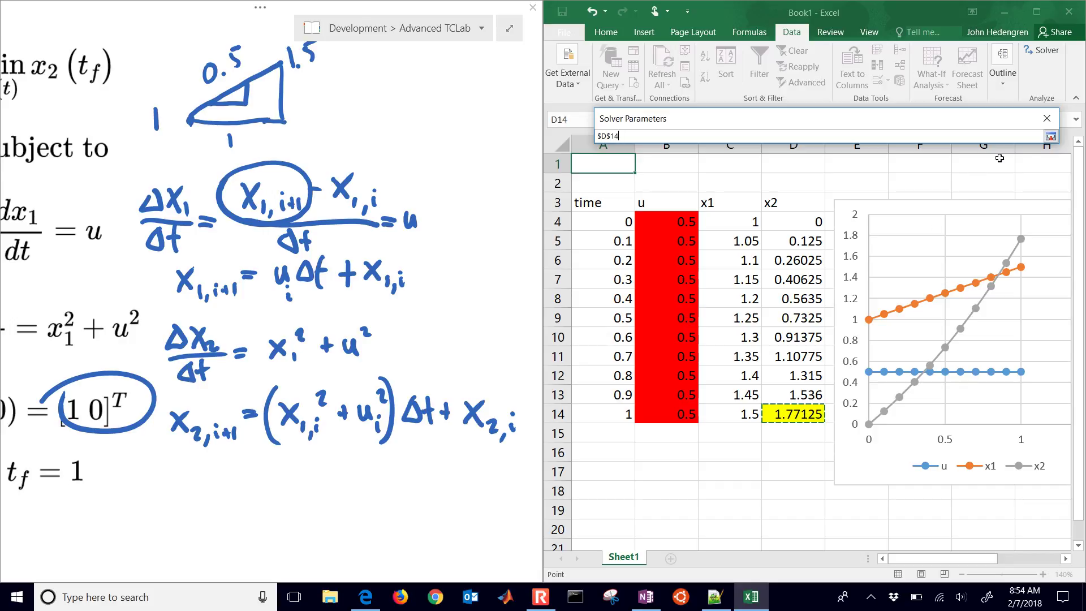
{"action": "left_click", "coordinate": [1050, 138]}
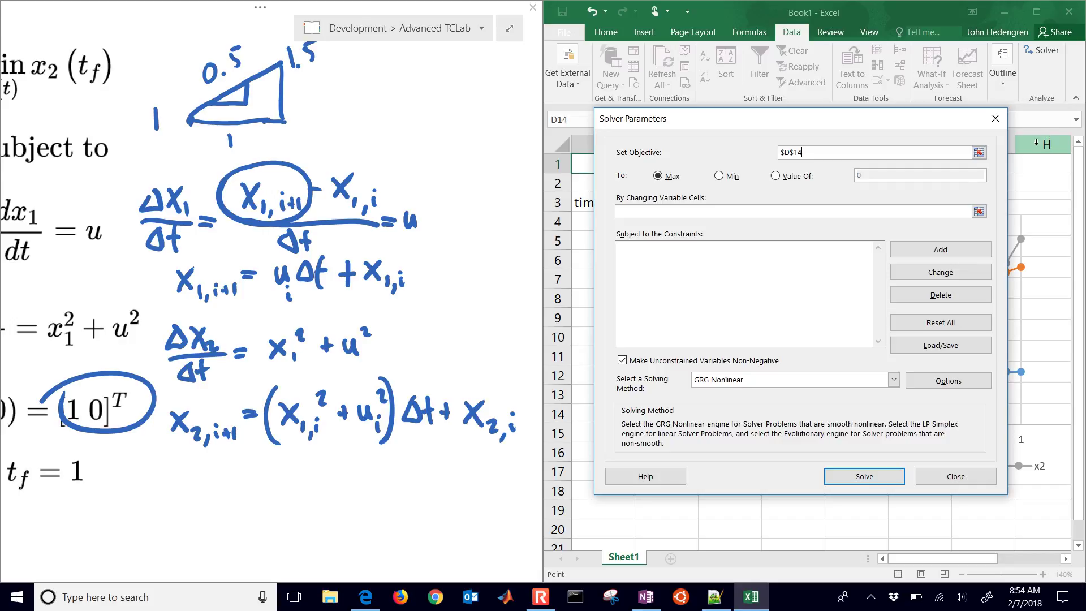
{"action": "left_click", "coordinate": [719, 176]}
- Set changing cells $B$4:$B$14, allow negative values, and solve
{"action": "left_click", "coordinate": [979, 211]}
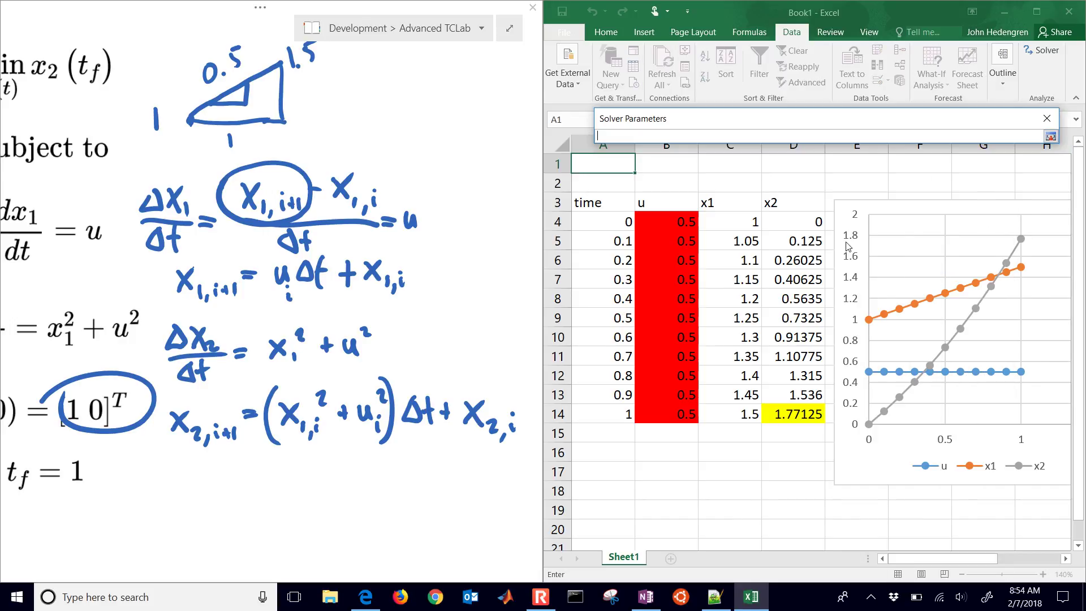
{"action": "left_click_drag", "start_coordinate": [684, 226], "coordinate": [680, 417]}
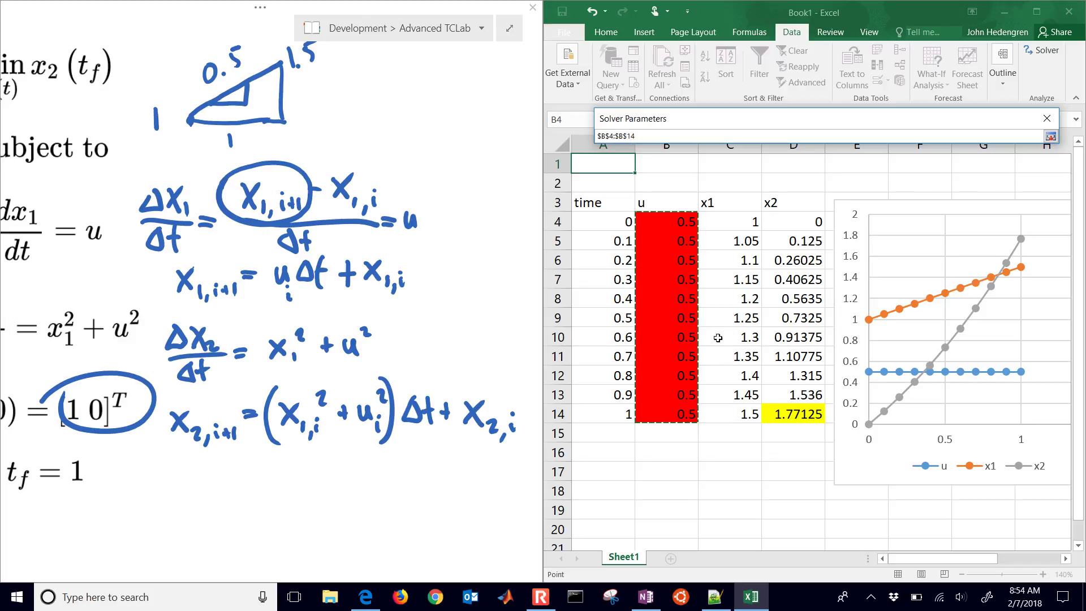
{"action": "left_click", "coordinate": [1050, 137]}
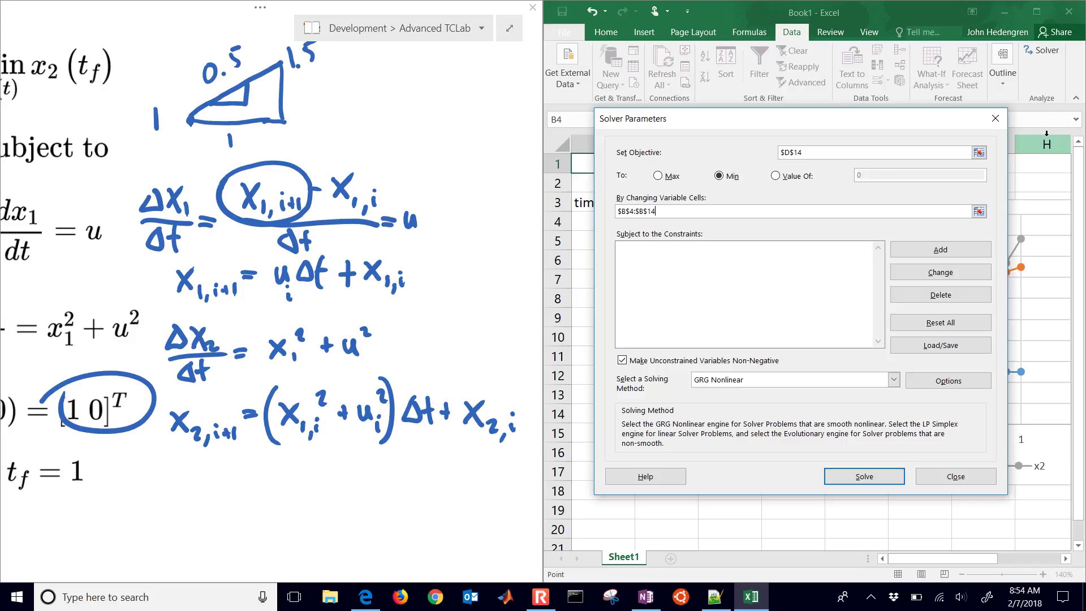
{"action": "left_click", "coordinate": [627, 363]}
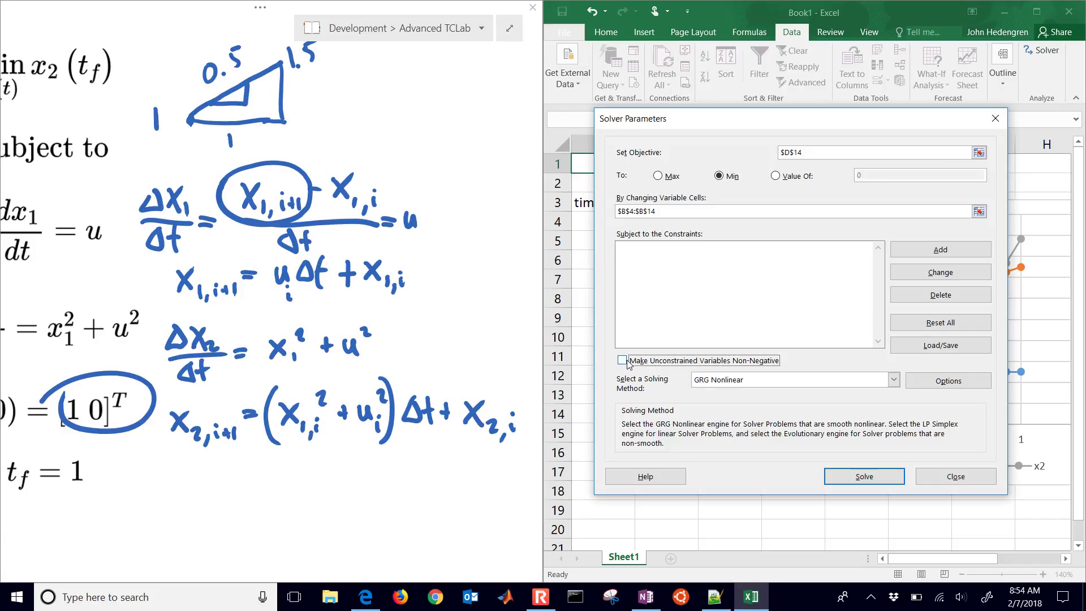
{"action": "left_click", "coordinate": [864, 476]}
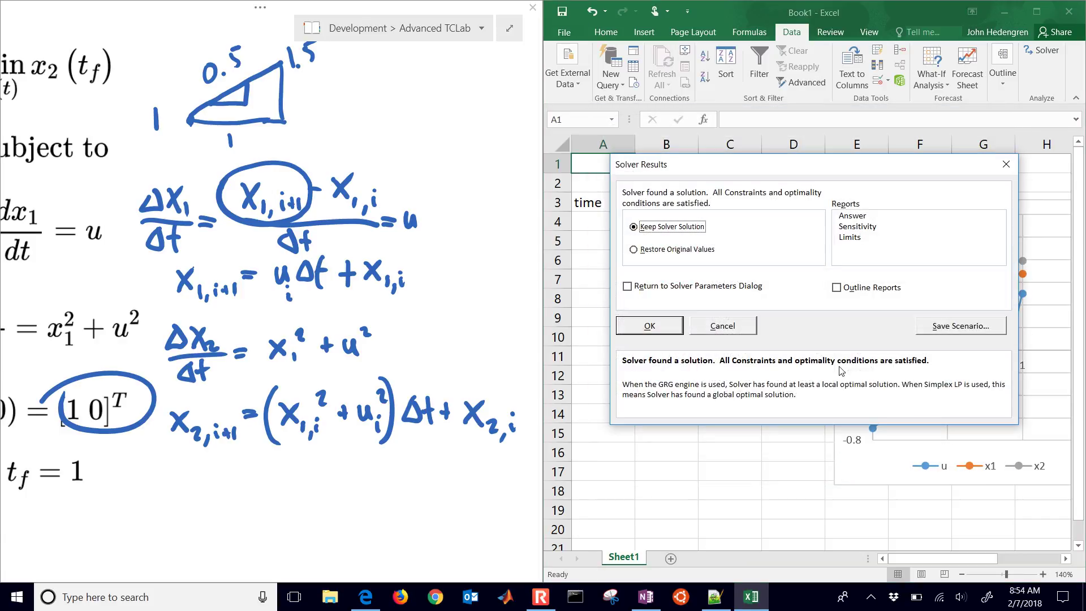
- Accept Solver's solution, set B14 to 0, and recheck D14's final x2 of 0.79053
{"action": "left_click", "coordinate": [649, 326]}
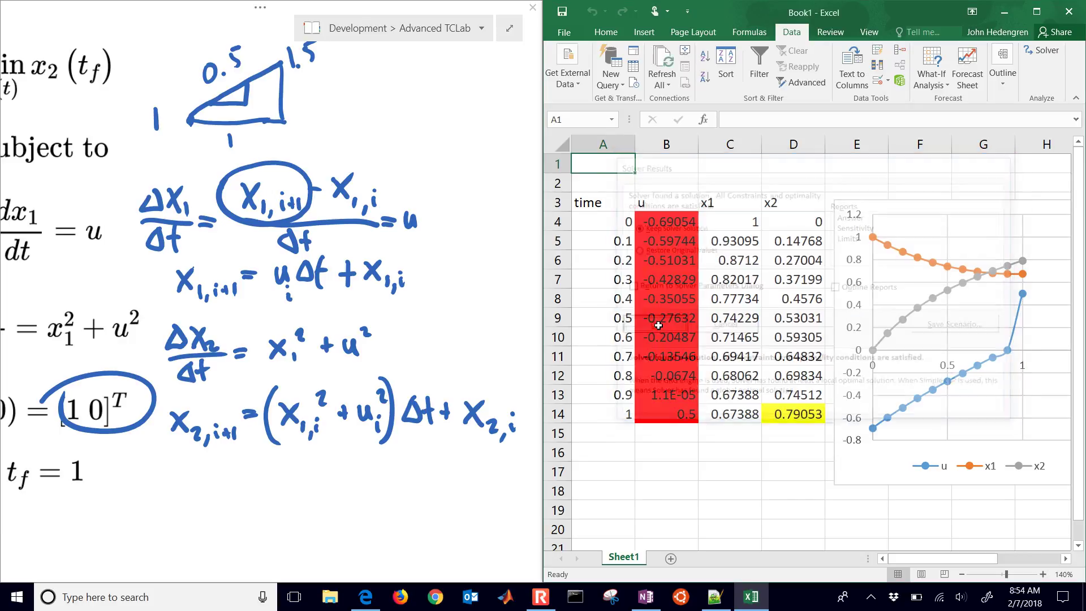
{"action": "left_click", "coordinate": [783, 413]}
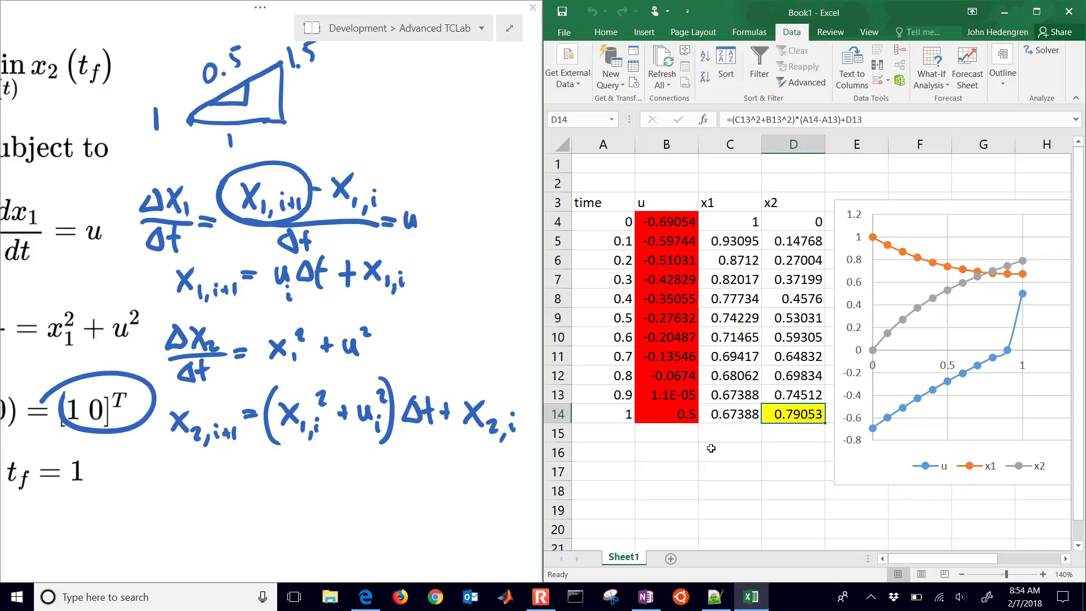
{"action": "left_click", "coordinate": [688, 415]}
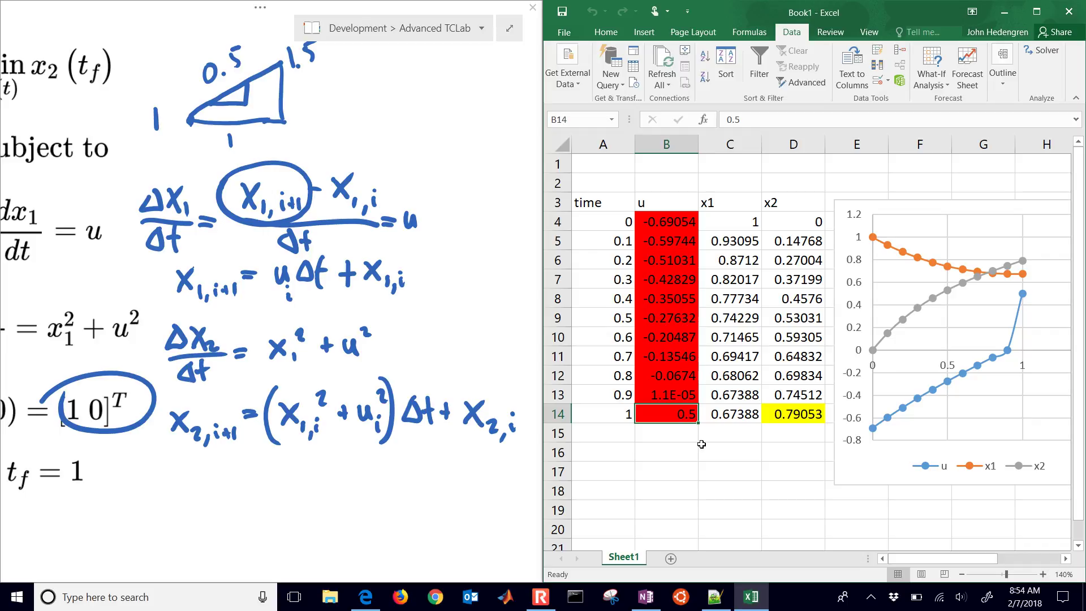
{"action": "type", "text": "0"}
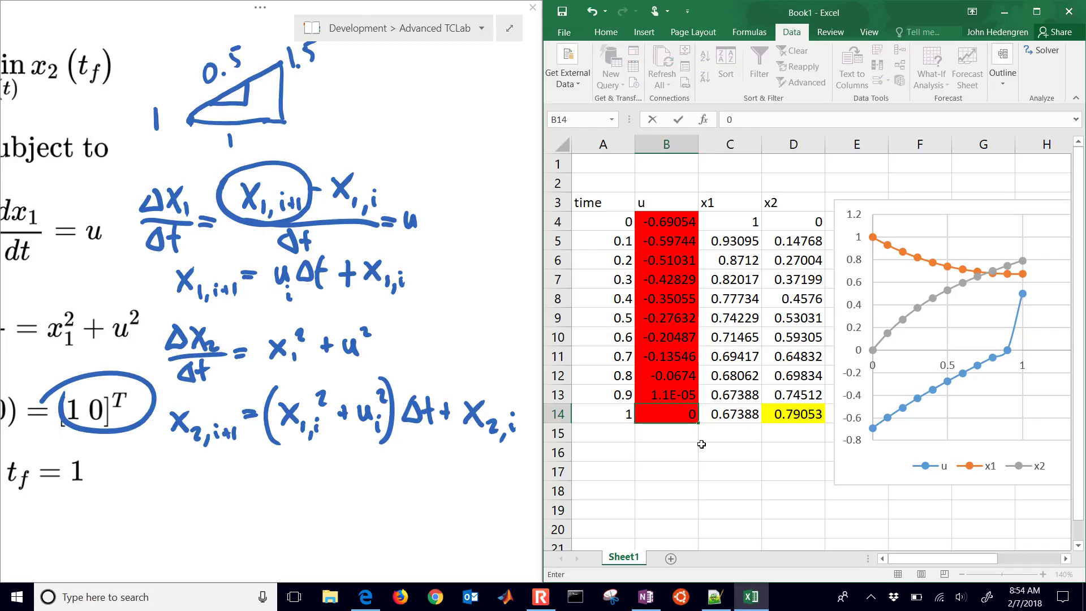
{"action": "key", "text": "Return"}
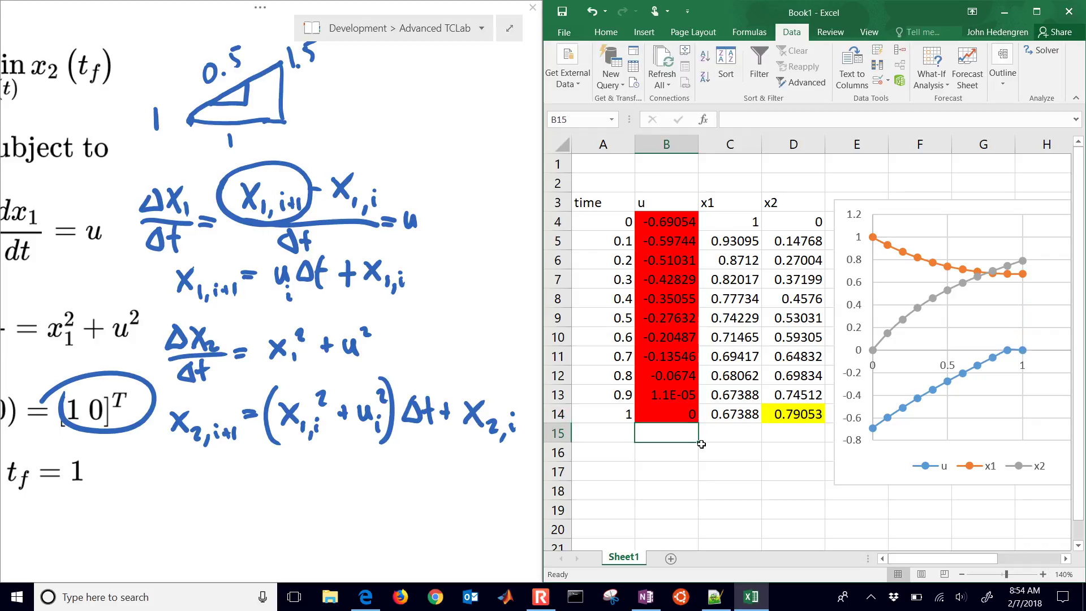
{"action": "key", "text": "Up"}
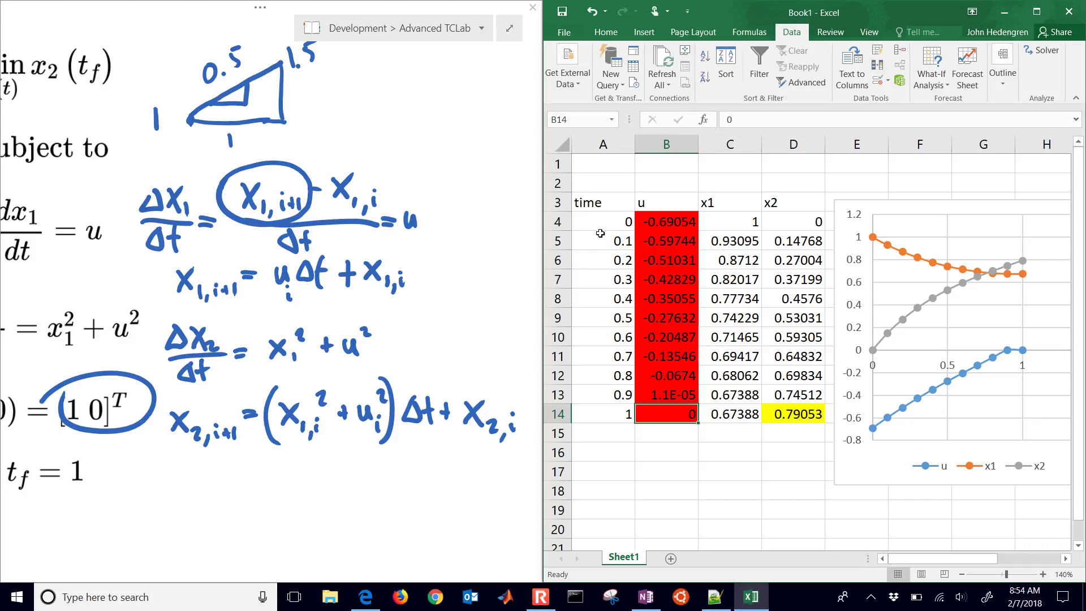
{"action": "left_click", "coordinate": [793, 417]}
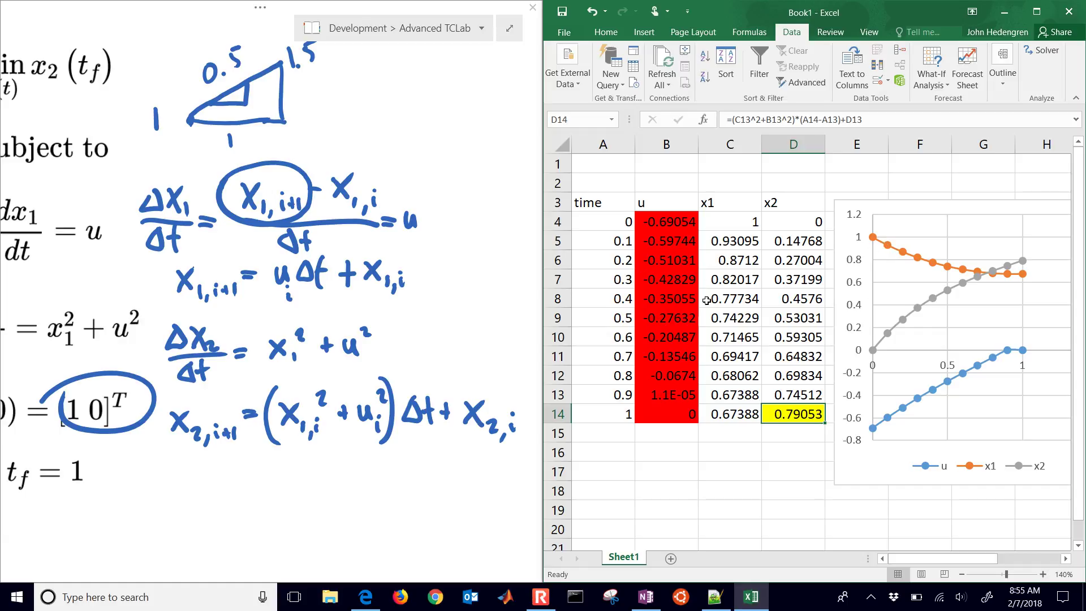
{"action": "left_click_drag", "start_coordinate": [670, 220], "coordinate": [672, 398]}
{"action": "left_click", "coordinate": [791, 414]}
- Review the OneNote notes, then widen the dynopt1a.py editor window
{"action": "key", "text": "alt+Tab"}
{"action": "scroll", "coordinate": [457, 300], "scroll_direction": "down", "scroll_amount": 2}
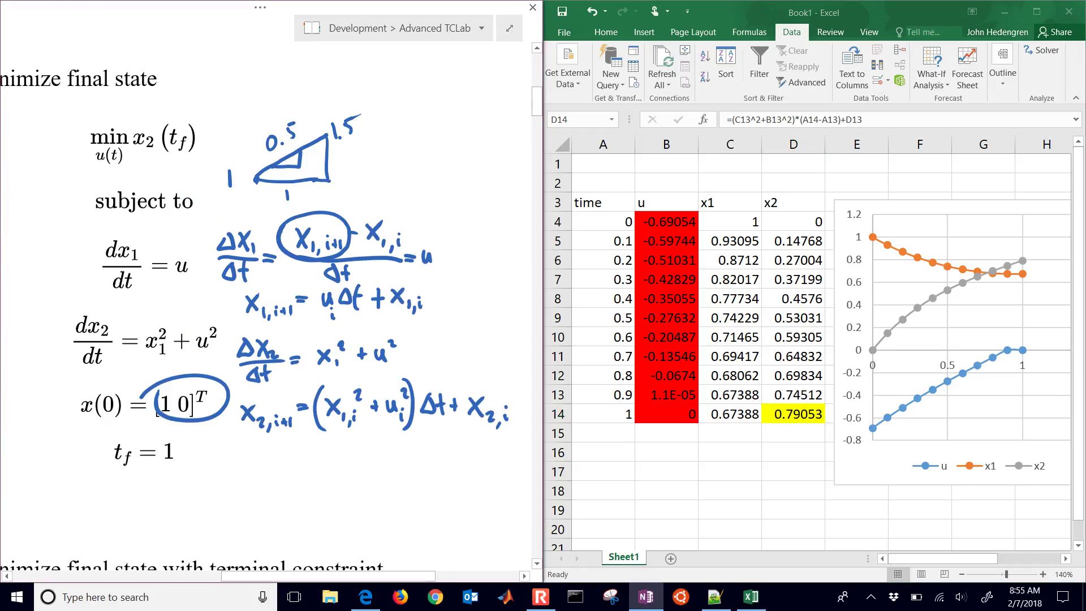
{"action": "scroll", "coordinate": [260, 294], "scroll_direction": "down", "scroll_amount": 3}
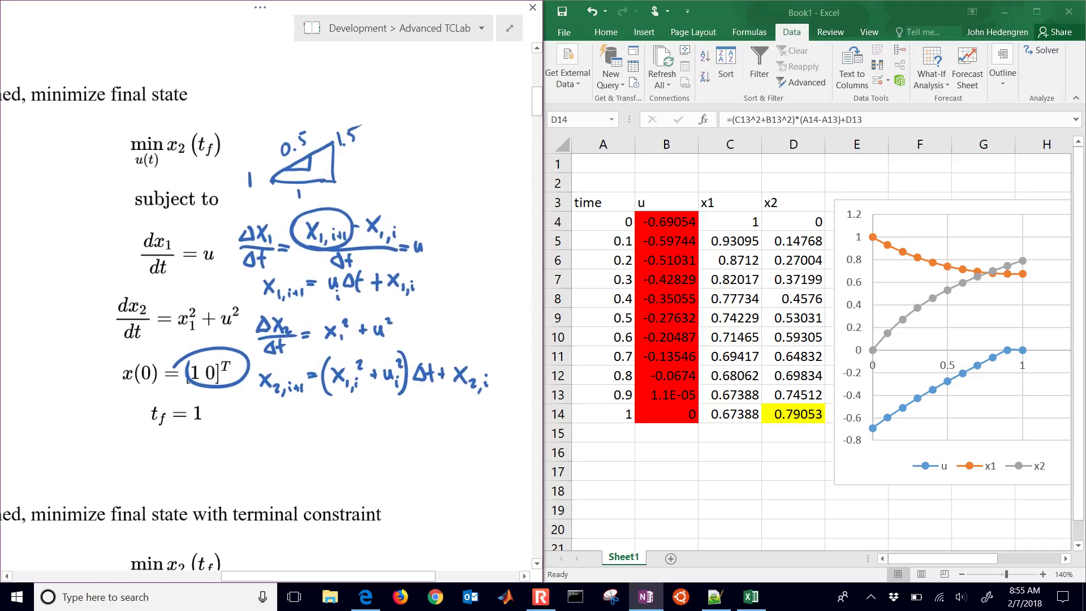
{"action": "scroll", "coordinate": [272, 294], "scroll_direction": "up", "scroll_amount": 2}
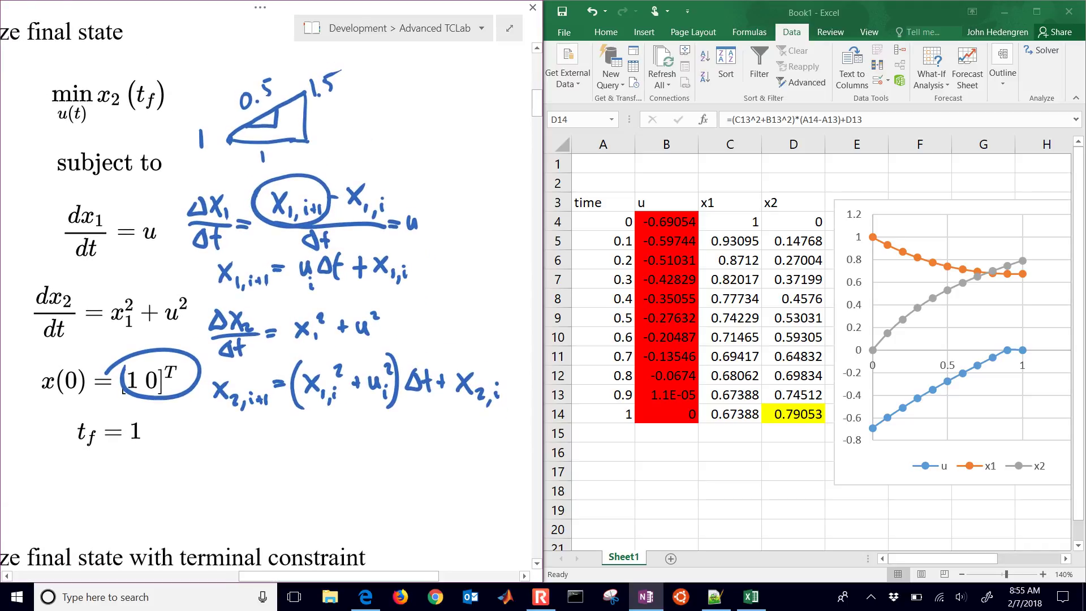
{"action": "key", "text": "alt+Tab"}
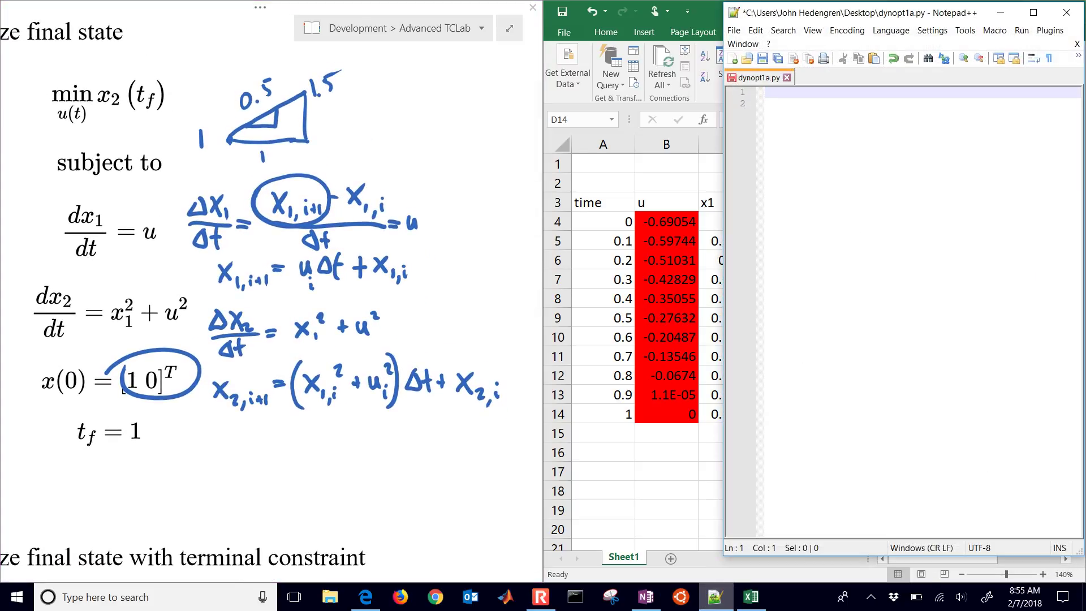
{"action": "left_click_drag", "start_coordinate": [725, 474], "coordinate": [515, 472]}
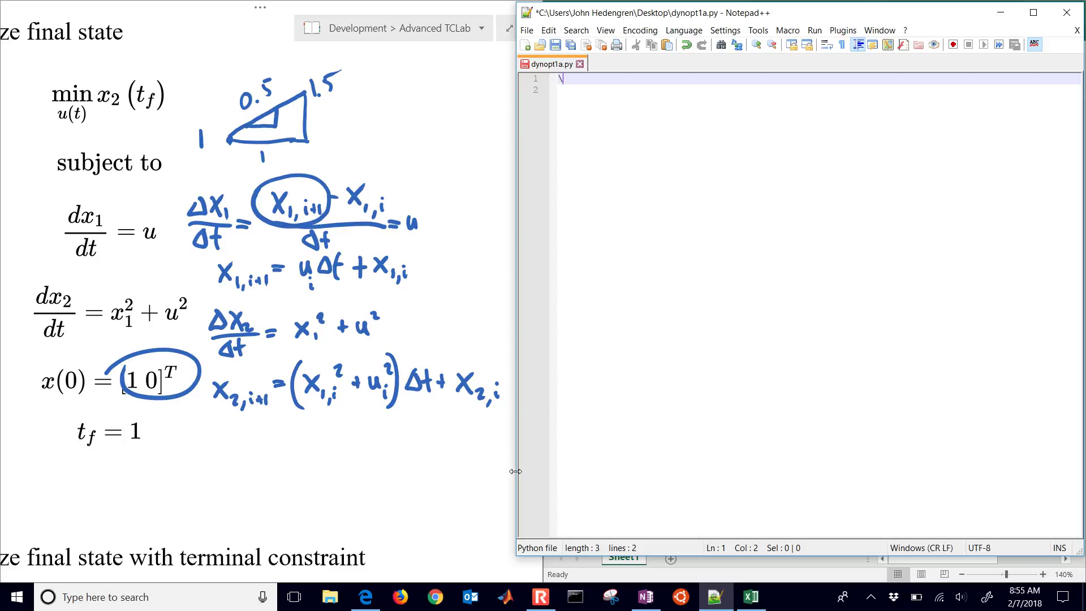
- Replace the stray backslash with the numpy import and zoom in the text
{"action": "key", "text": "BackSpace"}
{"action": "type", "text": "import numpy as np"}
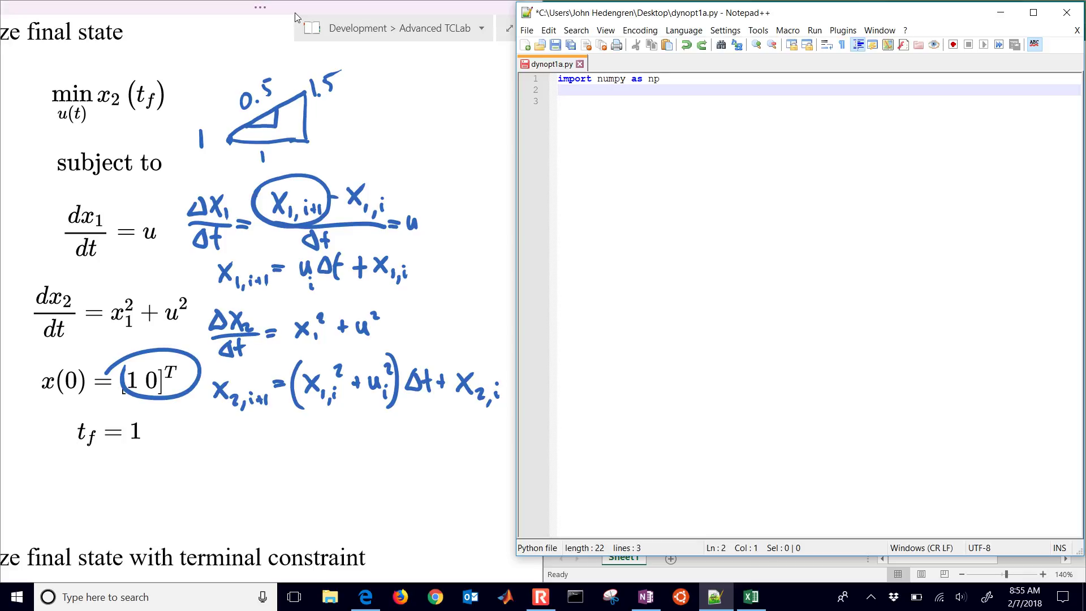
{"action": "left_click", "coordinate": [629, 253]}
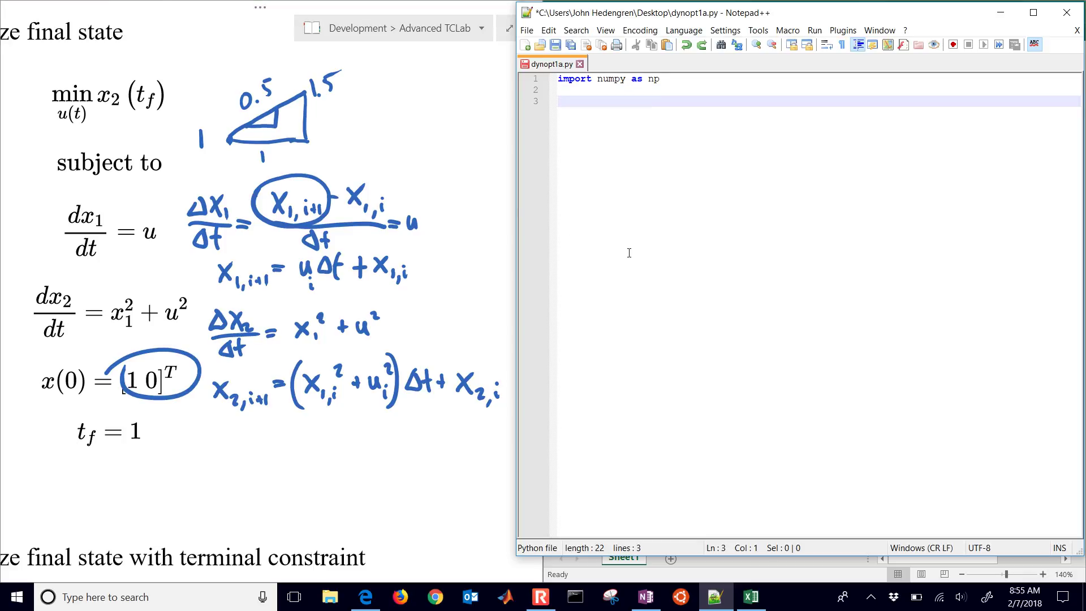
{"action": "key", "text": "alt"}
{"action": "key", "text": "alt"}
{"action": "left_click", "coordinate": [606, 30]}
{"action": "mouse_move", "coordinate": [505, 104]}
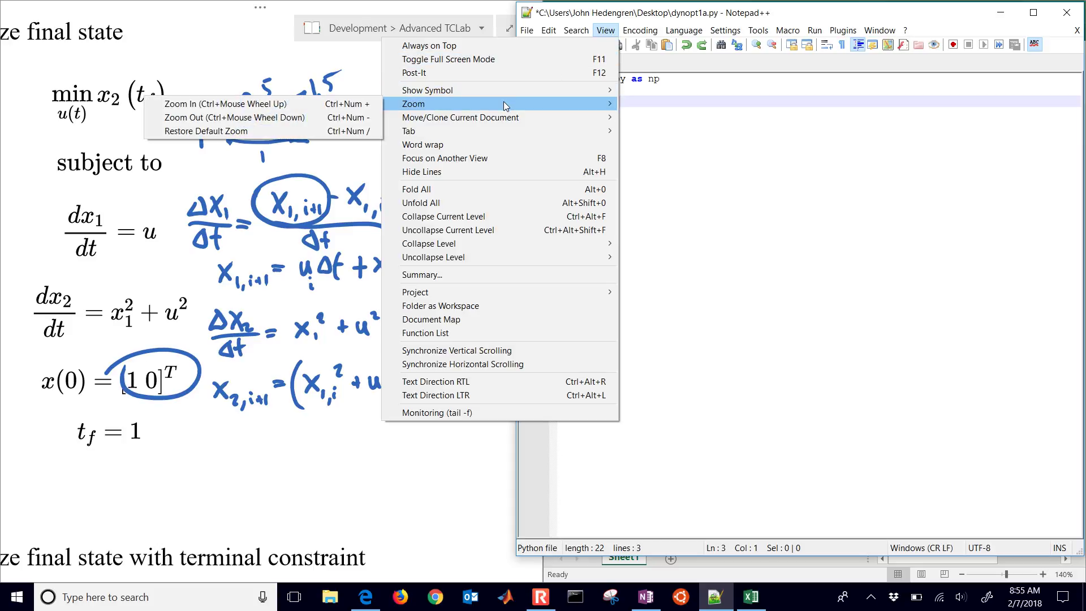
{"action": "left_click", "coordinate": [282, 107]}
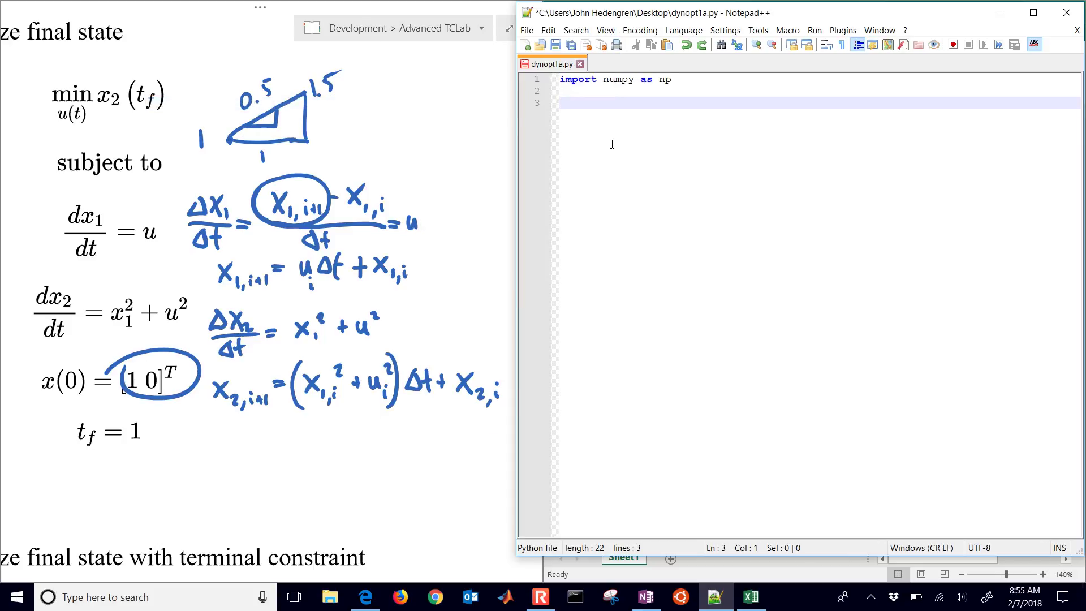
- Add the matplotlib.pyplot and GEKKO imports, zooming the text in further
{"action": "key", "text": "Up"}
{"action": "type", "text": "import matplotlib.pyplot as plt"}
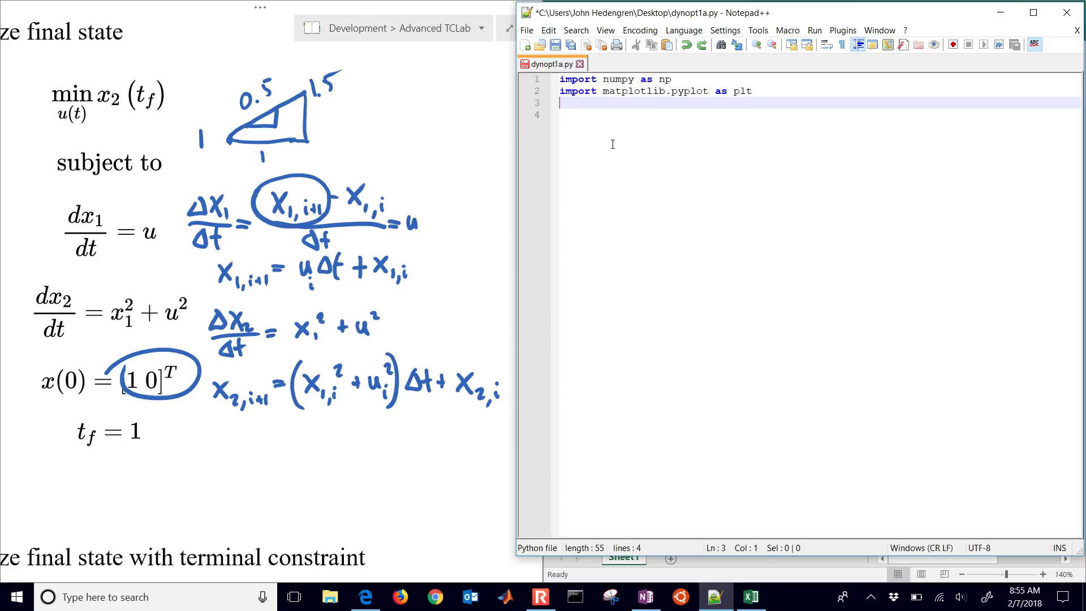
{"action": "left_click", "coordinate": [606, 30]}
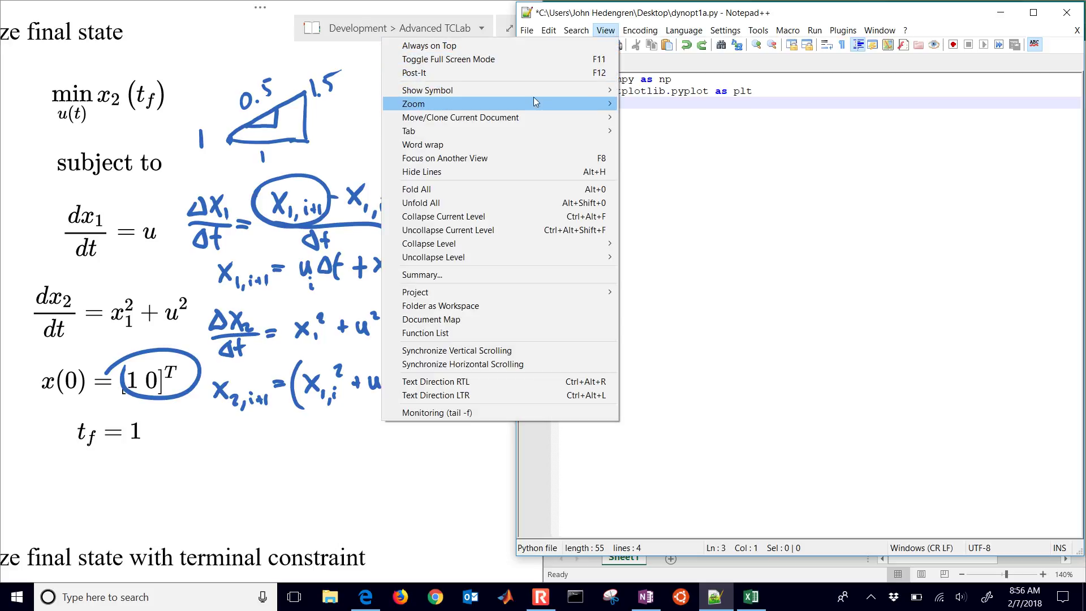
{"action": "mouse_move", "coordinate": [533, 104]}
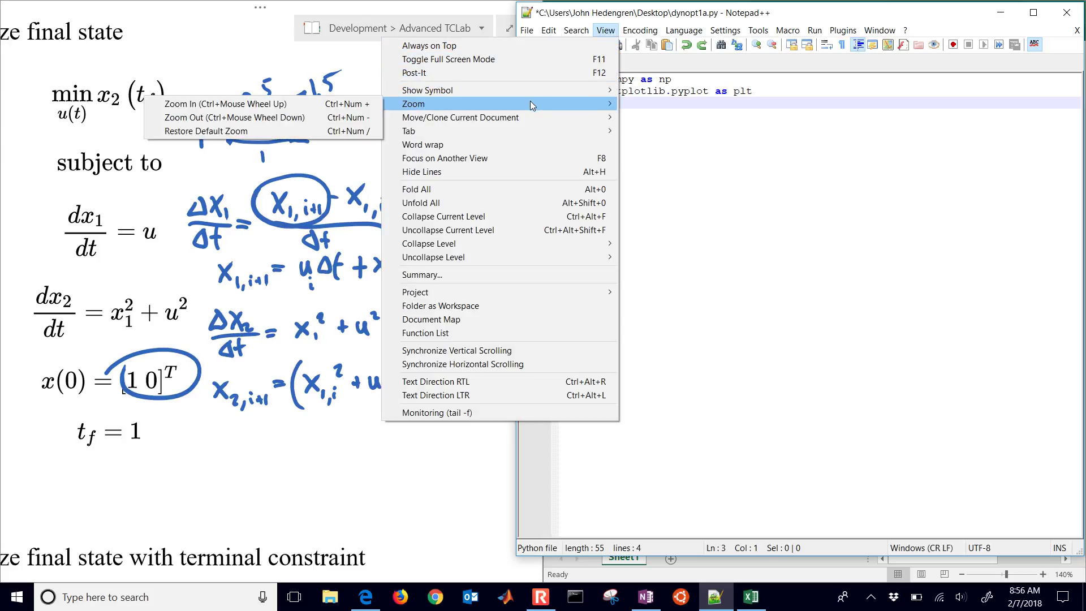
{"action": "left_click", "coordinate": [309, 108]}
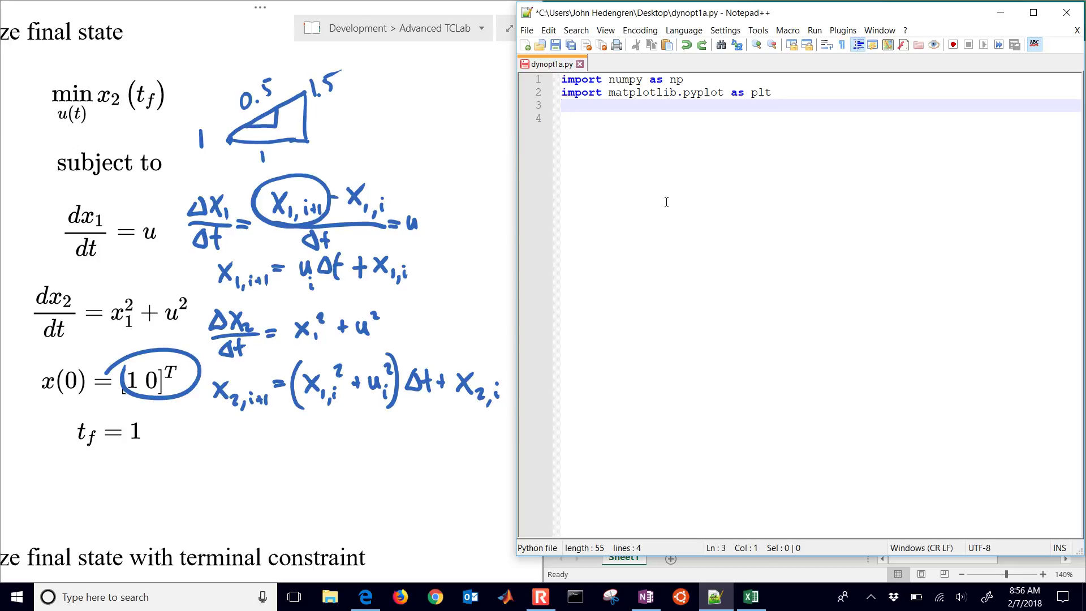
{"action": "scroll", "coordinate": [666, 202], "scroll_direction": "up", "scroll_amount": 2}
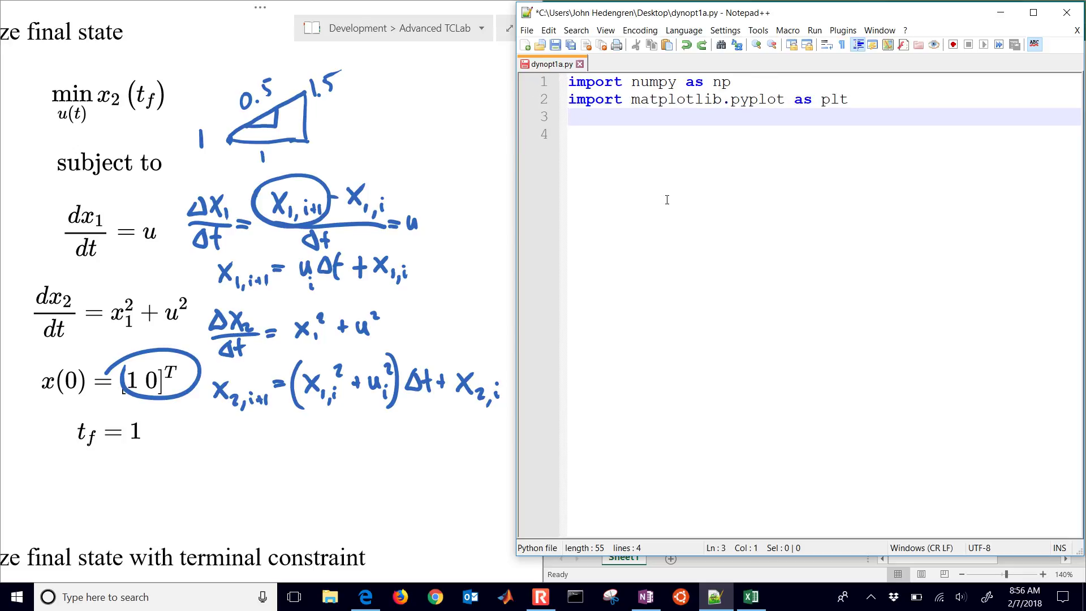
{"action": "left_click", "coordinate": [678, 140]}
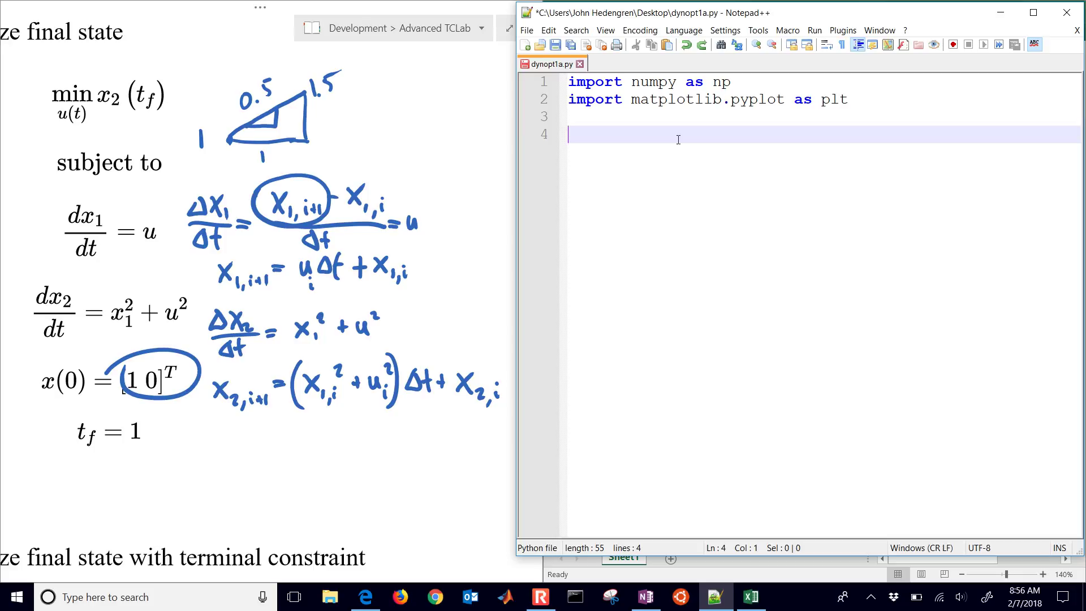
{"action": "type", "text": "from gekko import GEKKO"}
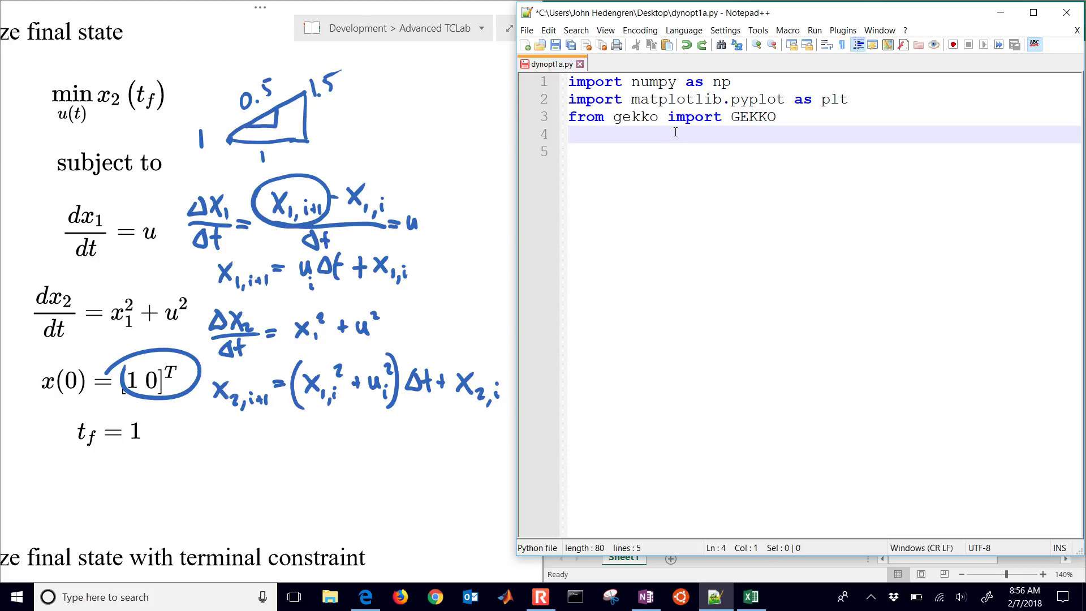
- Run pip install gekko in a Command Prompt window
{"action": "left_click", "coordinate": [575, 597]}
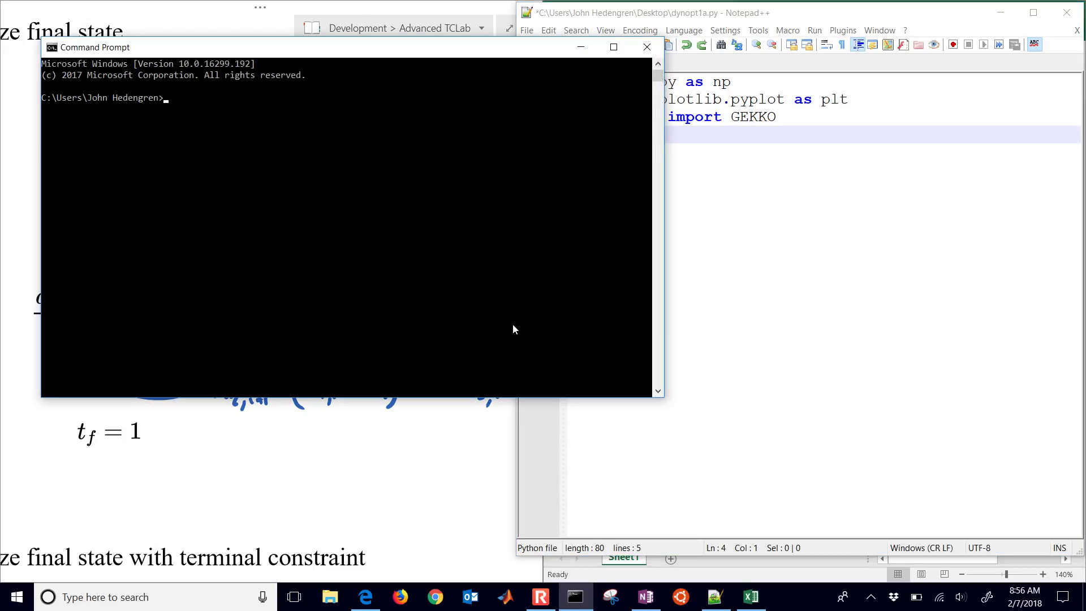
{"action": "type", "text": "pip install gekko"}
{"action": "key", "text": "Return"}
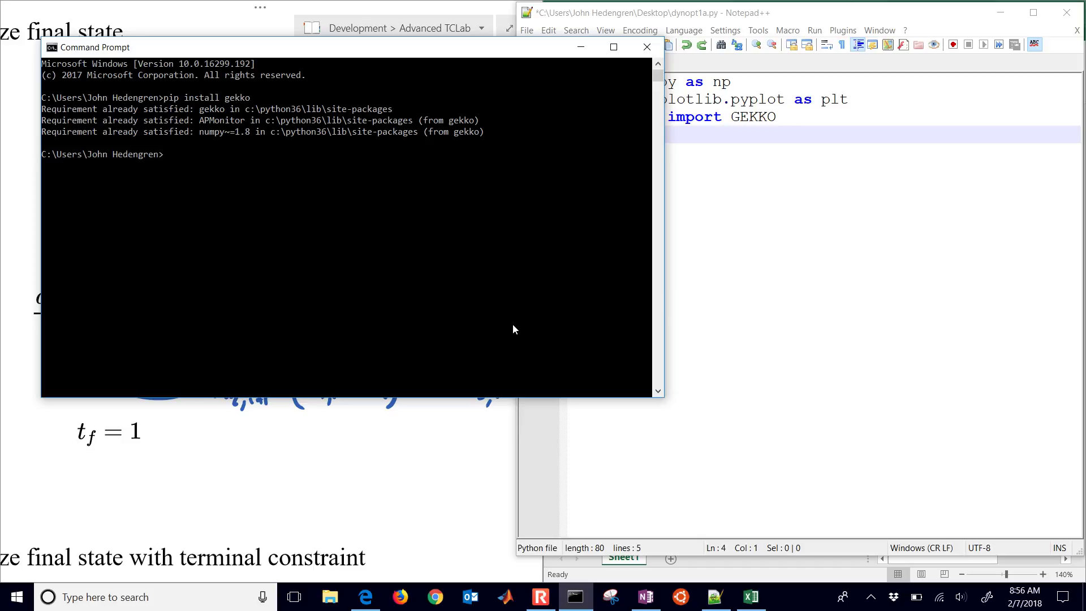
- Create the model with m = GEKKO() and set nt = 101
{"action": "left_click", "coordinate": [581, 46]}
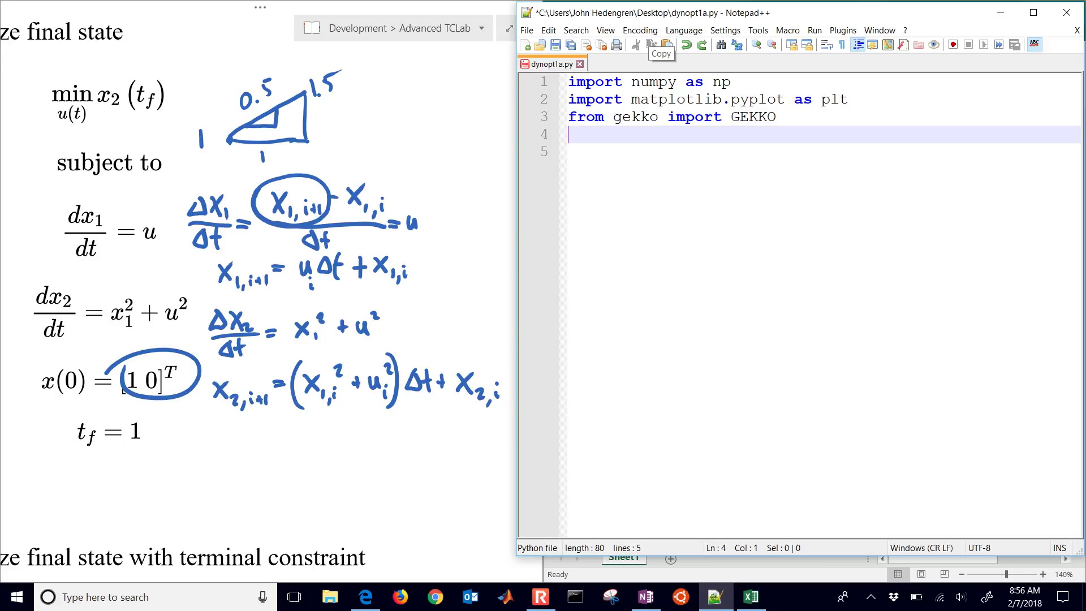
{"action": "key", "text": "Return"}
{"action": "type", "text": "m = "}
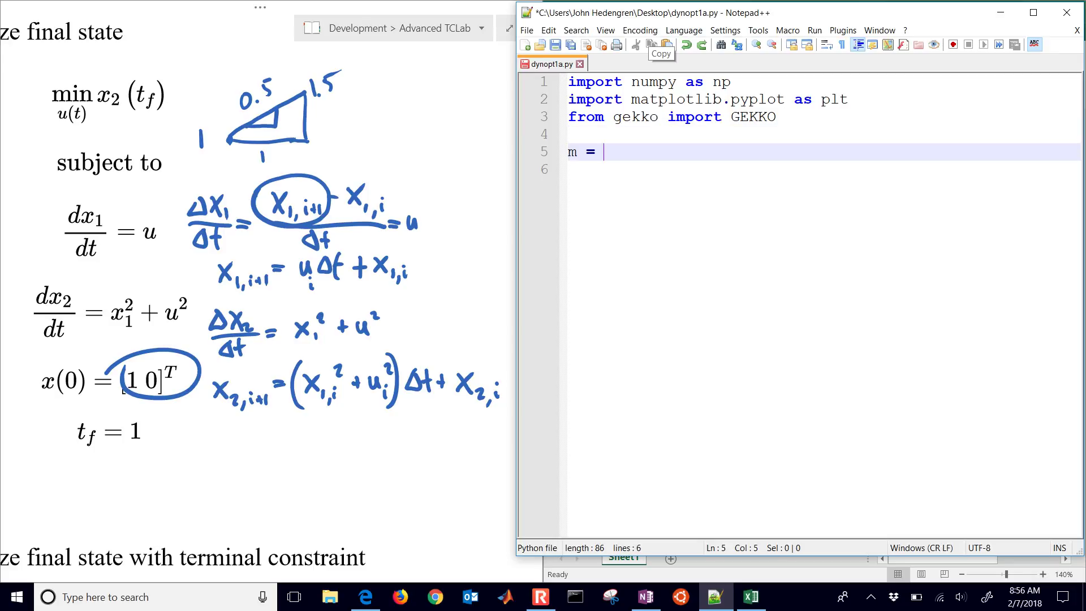
{"action": "type", "text": "GEKKO()"}
{"action": "key", "text": "Return"}
{"action": "key", "text": "Return"}
{"action": "type", "text": "nt = 101"}
{"action": "key", "text": "Return"}
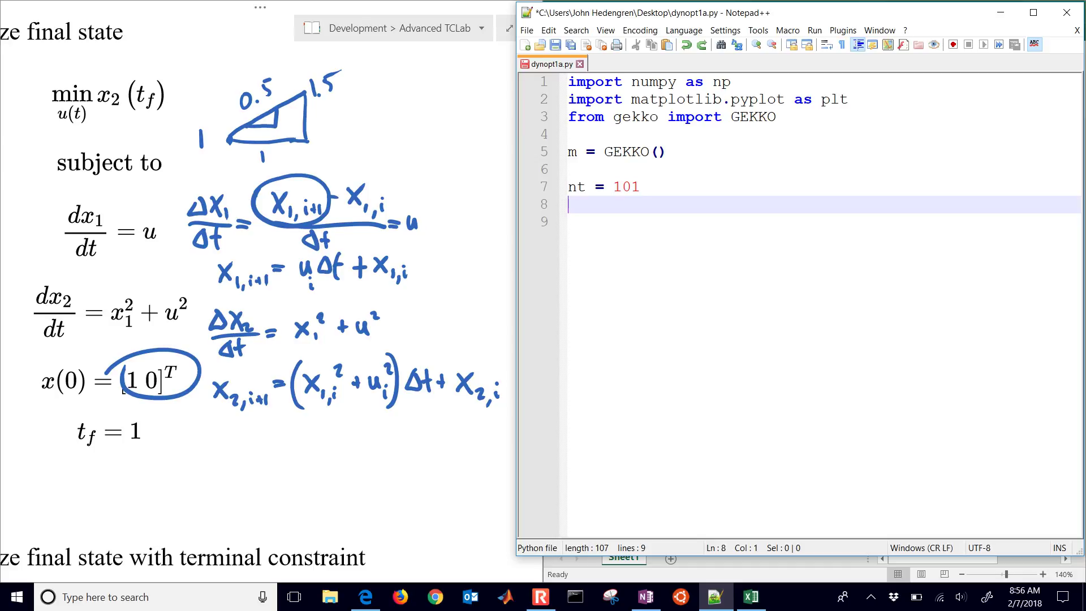
{"action": "type", "text": "m.time ="}
{"action": "key", "text": "Return"}
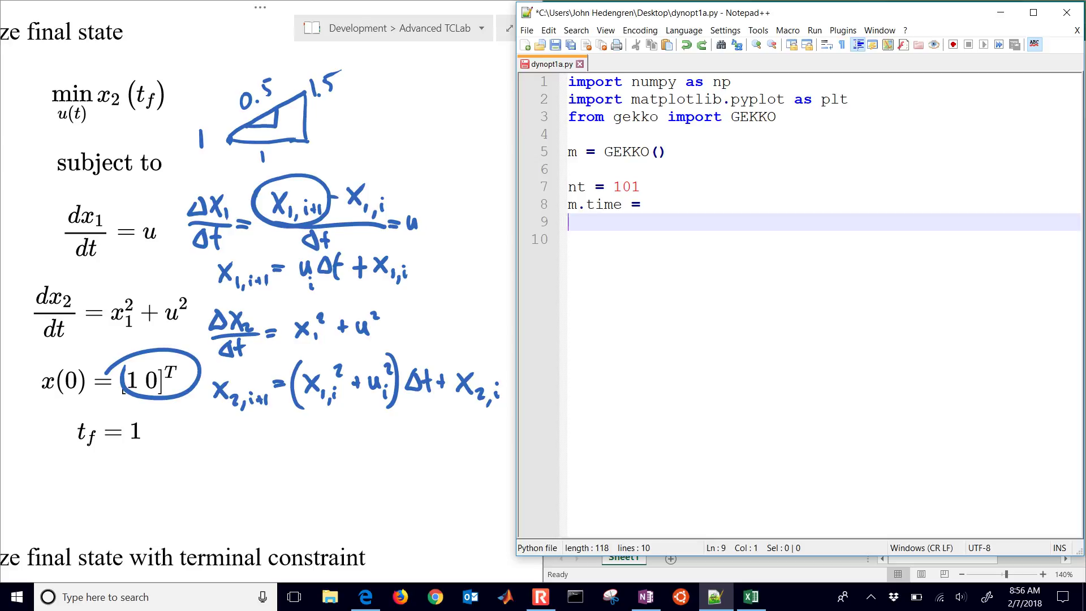
- Define m.time = np.linspace(0,1,nt)
{"action": "left_click", "coordinate": [642, 204]}
{"action": "type", "text": "np.linspace(0,1)"}
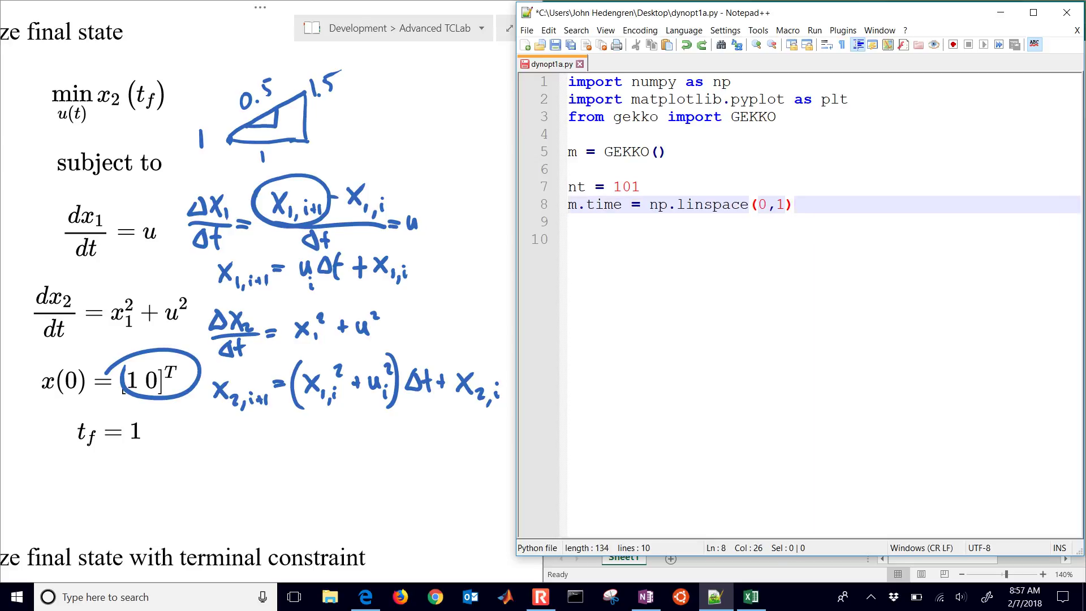
{"action": "key", "text": "Left"}
{"action": "type", "text": ",nt"}
{"action": "key", "text": "Down"}
{"action": "key", "text": "Return"}
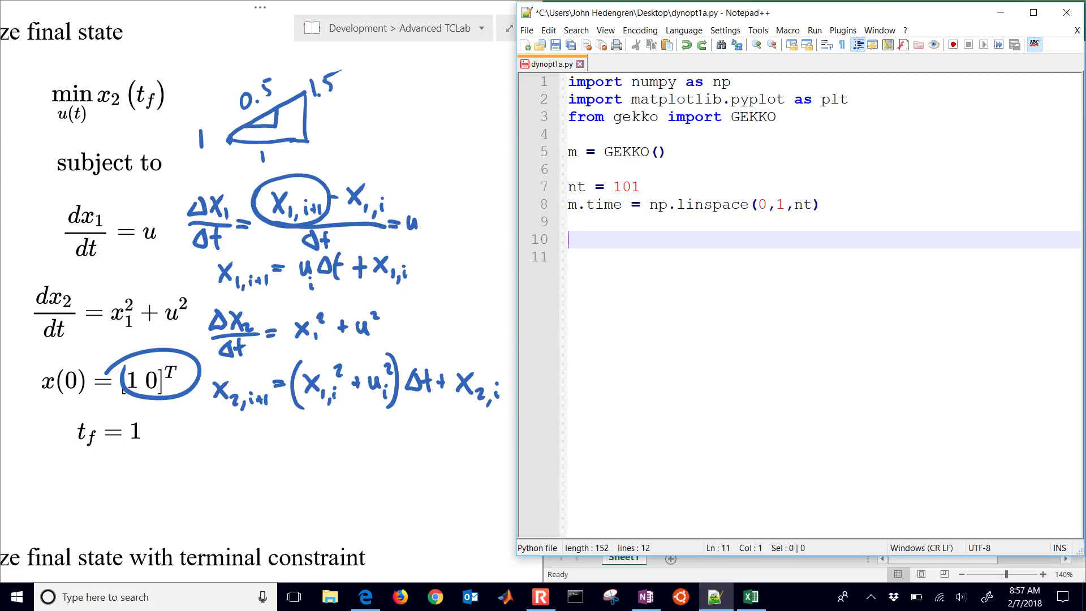
- Add a Variables heading and declare x1 with value=1
{"action": "type", "text": "# Variables"}
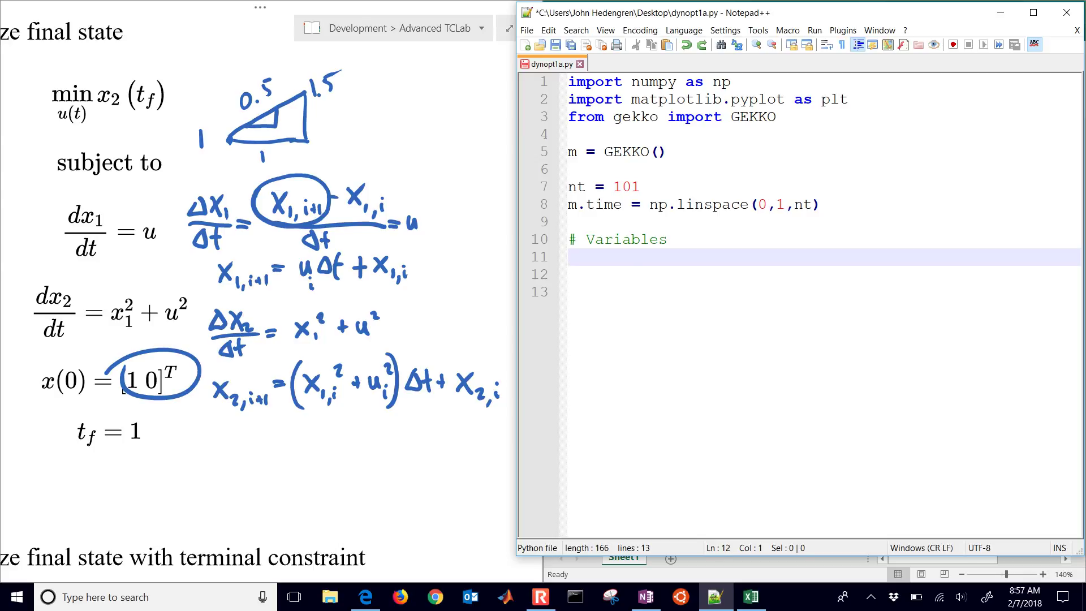
{"action": "type", "text": "x1 = m.Var()"}
{"action": "type", "text": "x2 = m.Var() u = m.Var()"}
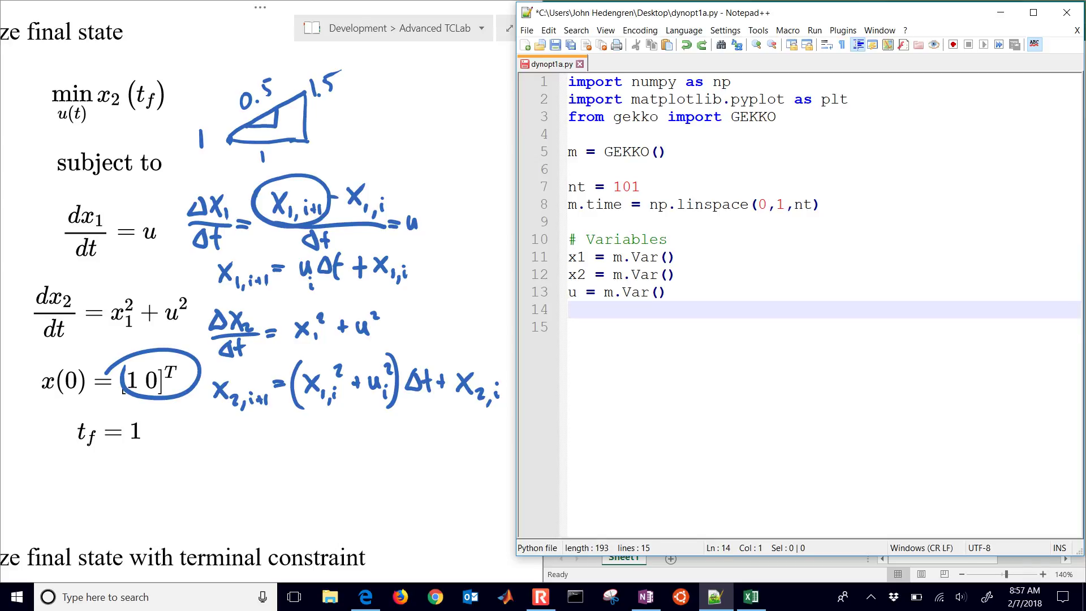
{"action": "left_click", "coordinate": [667, 257]}
{"action": "type", "text": "=="}
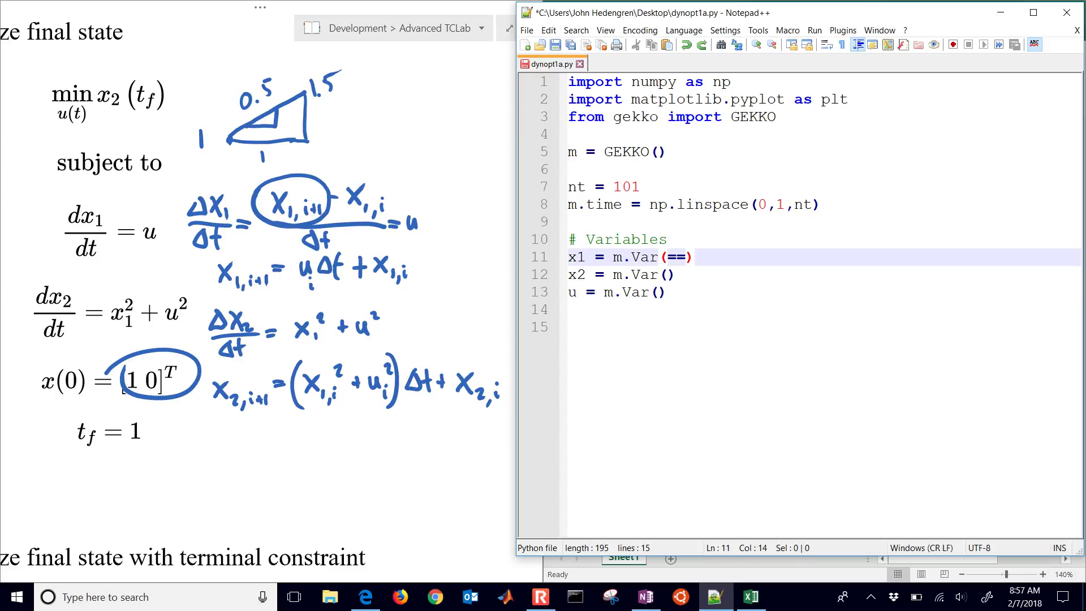
{"action": "key", "text": "BackSpace"}
{"action": "key", "text": "BackSpace"}
{"action": "type", "text": "value=1"}
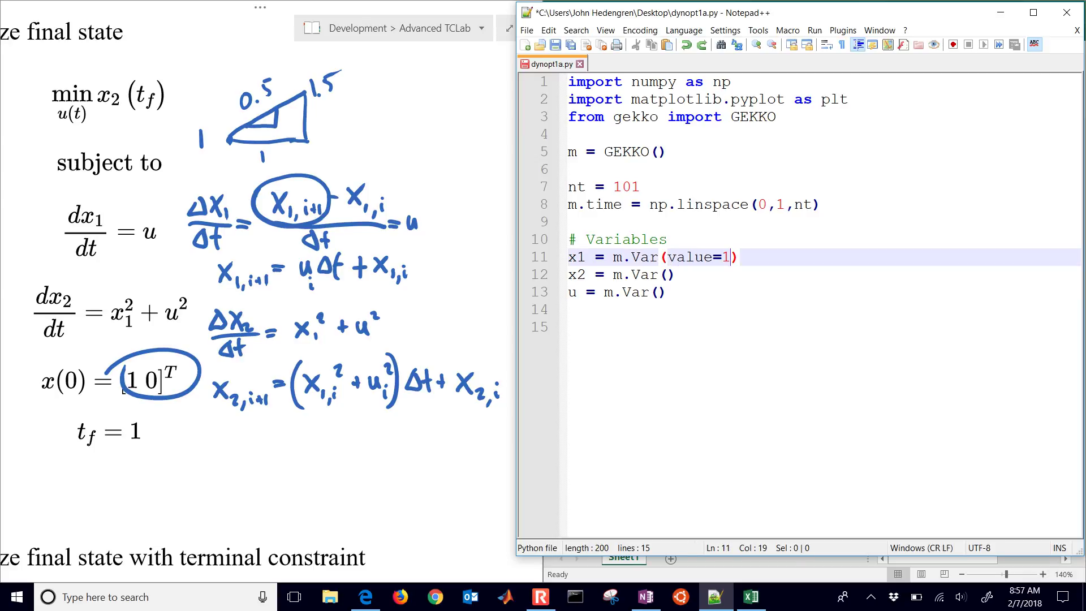
- Give x2 value=0 and u value=-0.75, then add a blank line
{"action": "left_click", "coordinate": [668, 275]}
{"action": "type", "text": "value=0"}
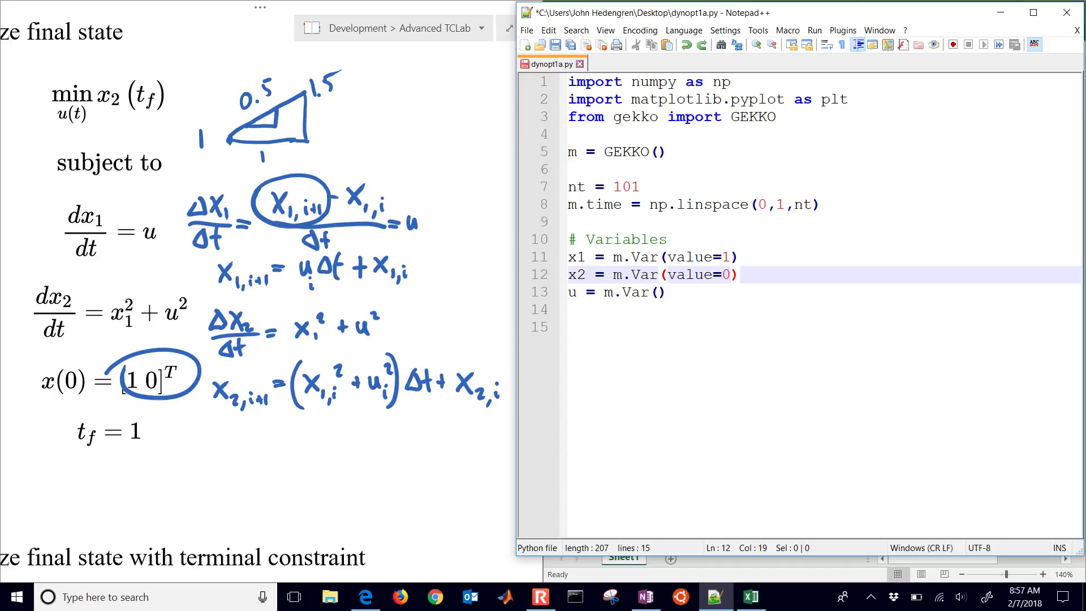
{"action": "left_click", "coordinate": [658, 292]}
{"action": "type", "text": "value=-0.75"}
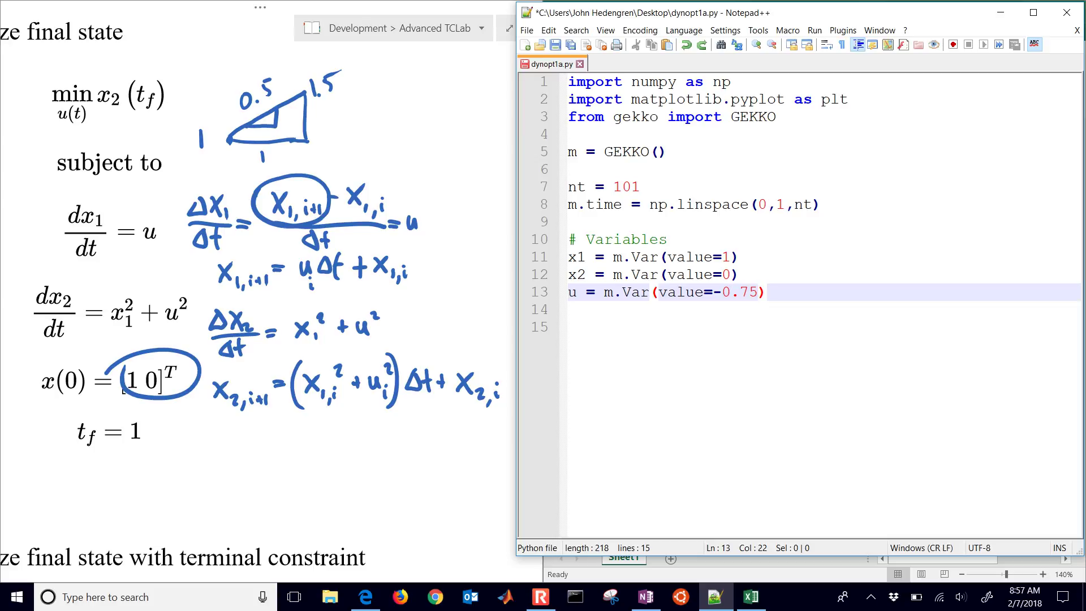
{"action": "key", "text": "Down"}
{"action": "key", "text": "Return"}
- Add the # Equations heading and two empty m.Equation() lines
{"action": "type", "text": "# Equations"}
{"action": "key", "text": "Return"}
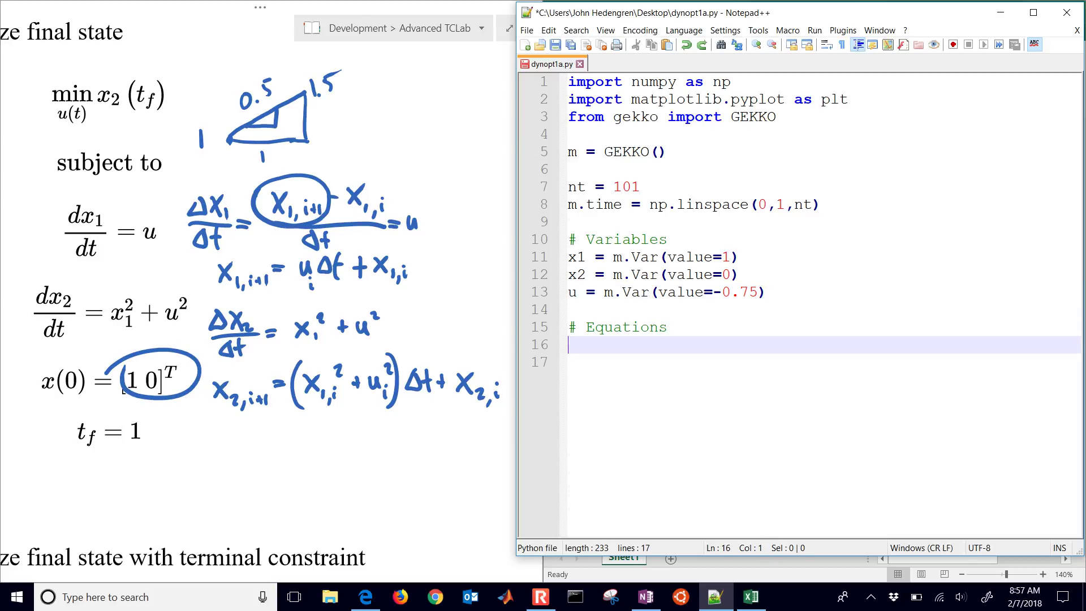
{"action": "type", "text": "m.Equation()"}
{"action": "key", "text": "Return"}
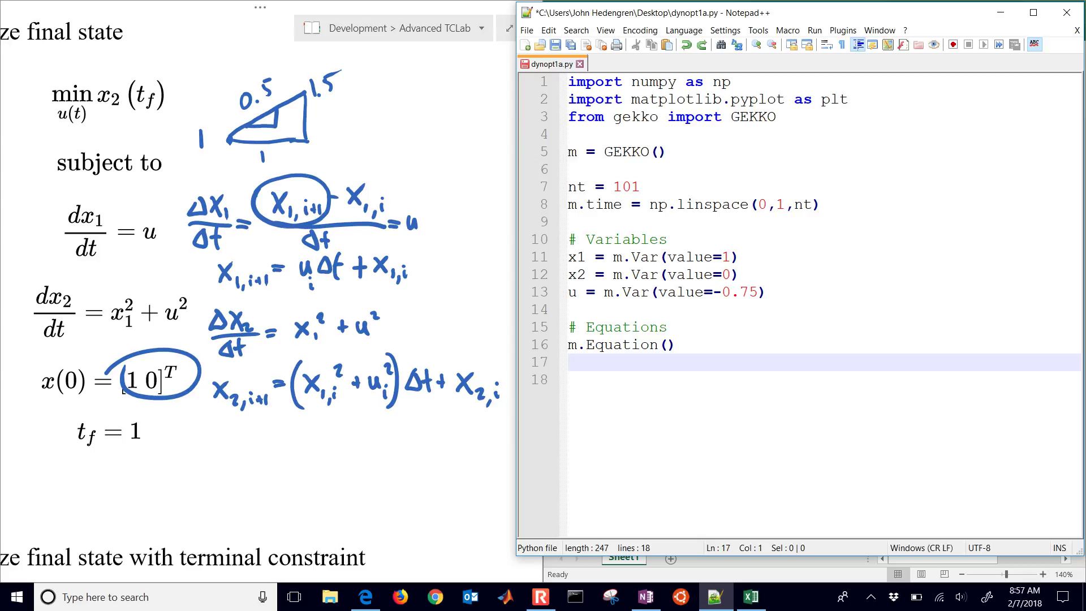
{"action": "type", "text": "m.Equation()"}
{"action": "key", "text": "Return"}
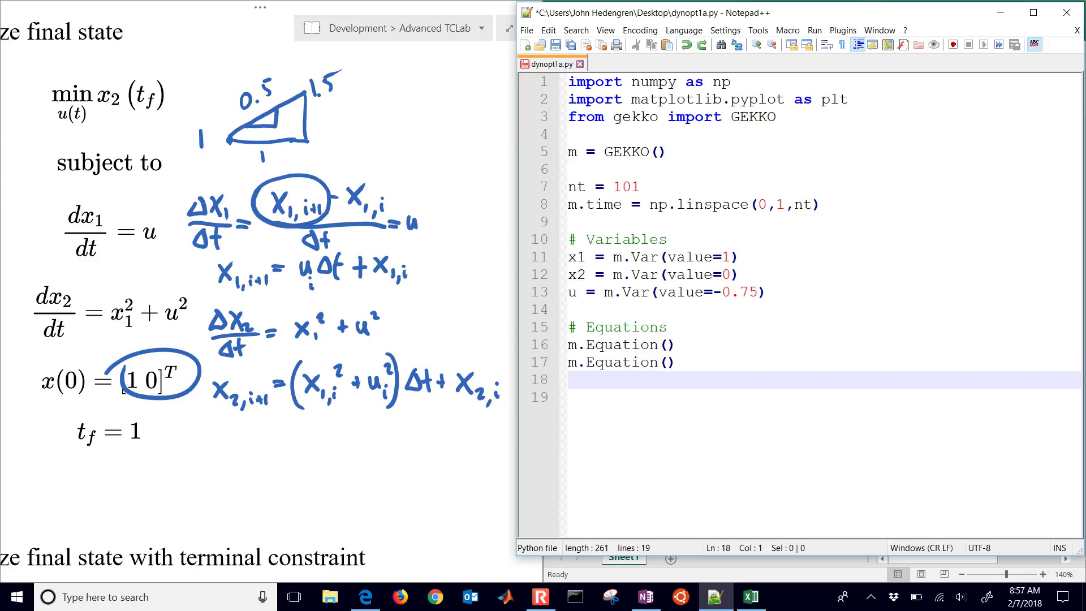
- Fill in x1.dt()==u and x2.dt()==x1**2 + u**2, then add # Objective Function
{"action": "left_click", "coordinate": [668, 344]}
{"action": "type", "text": "x1.dt()==u"}
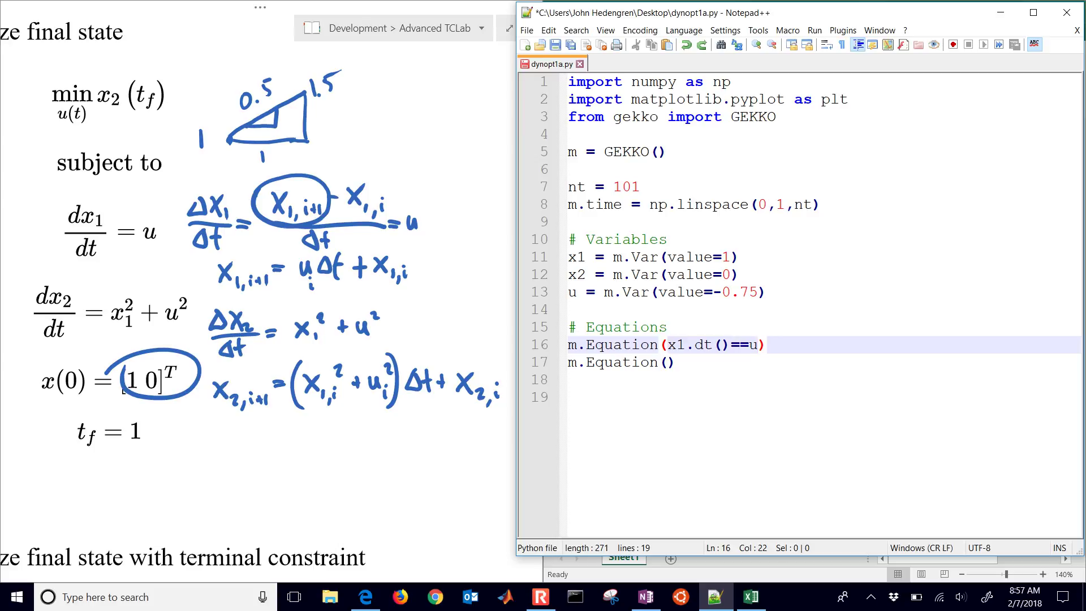
{"action": "left_click", "coordinate": [667, 362]}
{"action": "type", "text": "x2.dt()==x1**2 + u**2"}
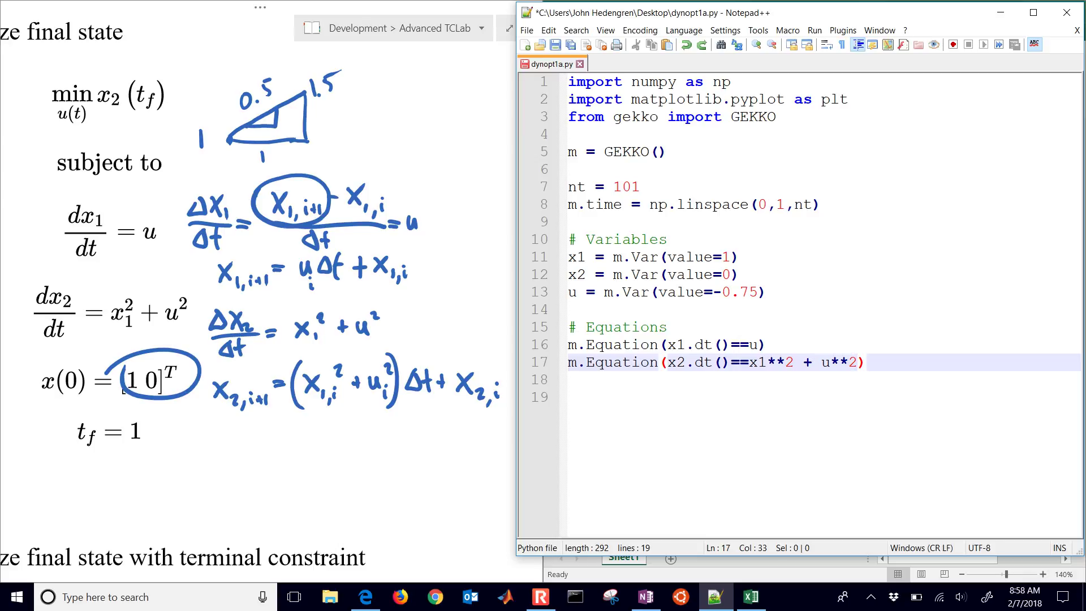
{"action": "key", "text": "Down"}
{"action": "key", "text": "Return"}
{"action": "type", "text": "# Objective Function"}
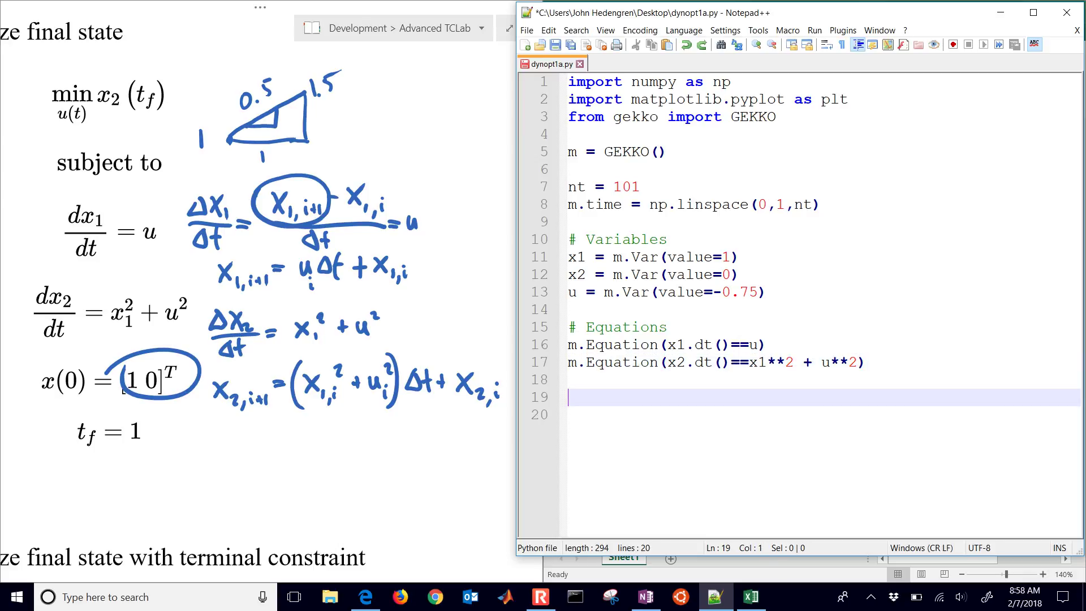
{"action": "key", "text": "Return"}
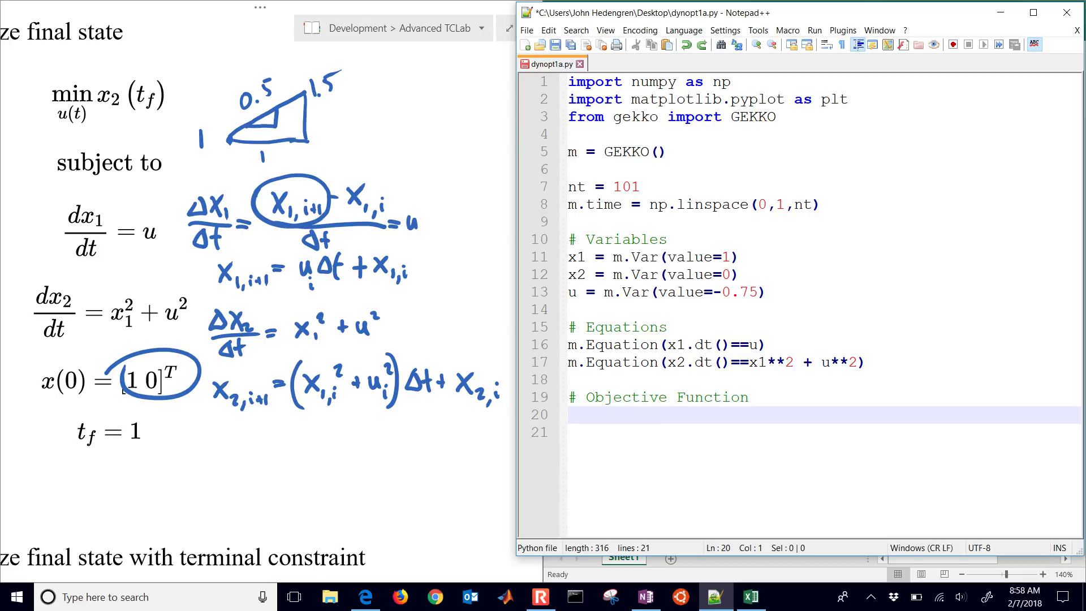
- Add the objective line m.Obj(x2) to the script
{"action": "type", "text": "m.Obj()"}
{"action": "key", "text": "Return"}
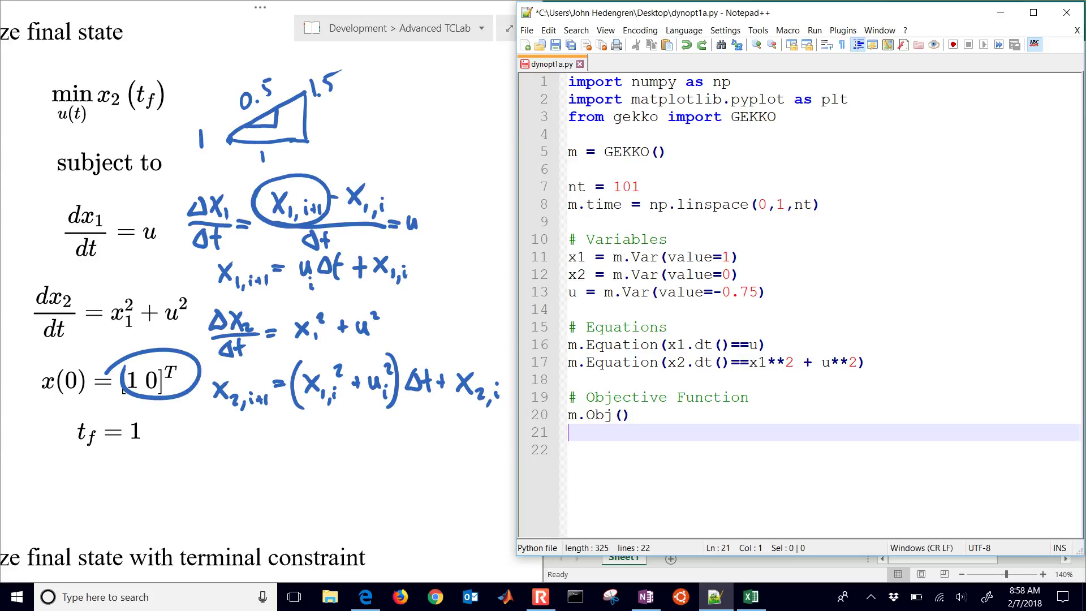
{"action": "left_click", "coordinate": [622, 415]}
{"action": "type", "text": "x2"}
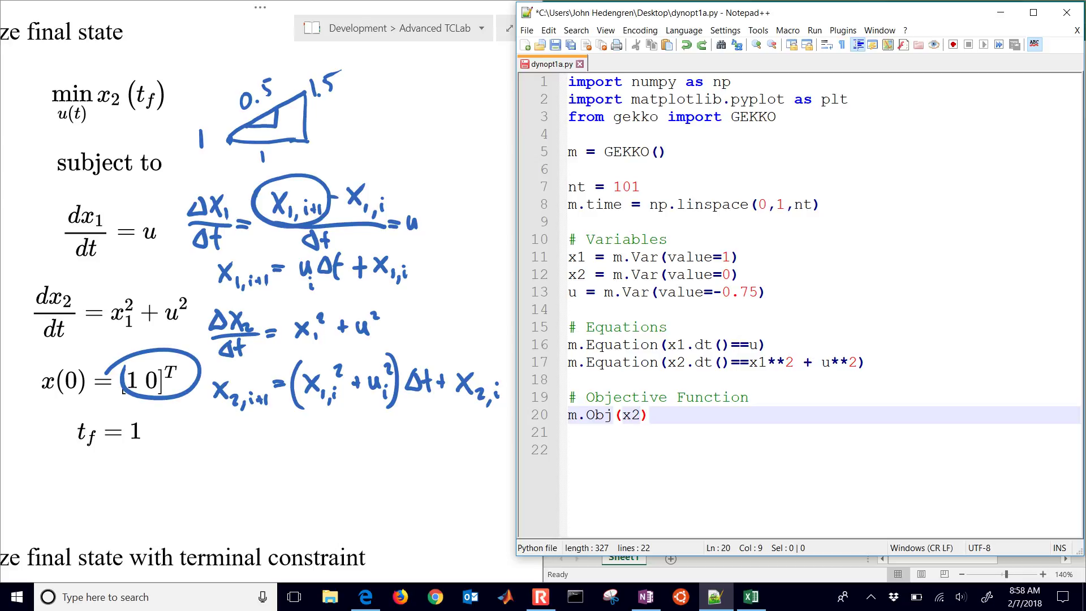
- Insert p = np.zeros(nt), p[-1] = 1.0 and the final = m.Param(value=p) definition
{"action": "left_click", "coordinate": [569, 328]}
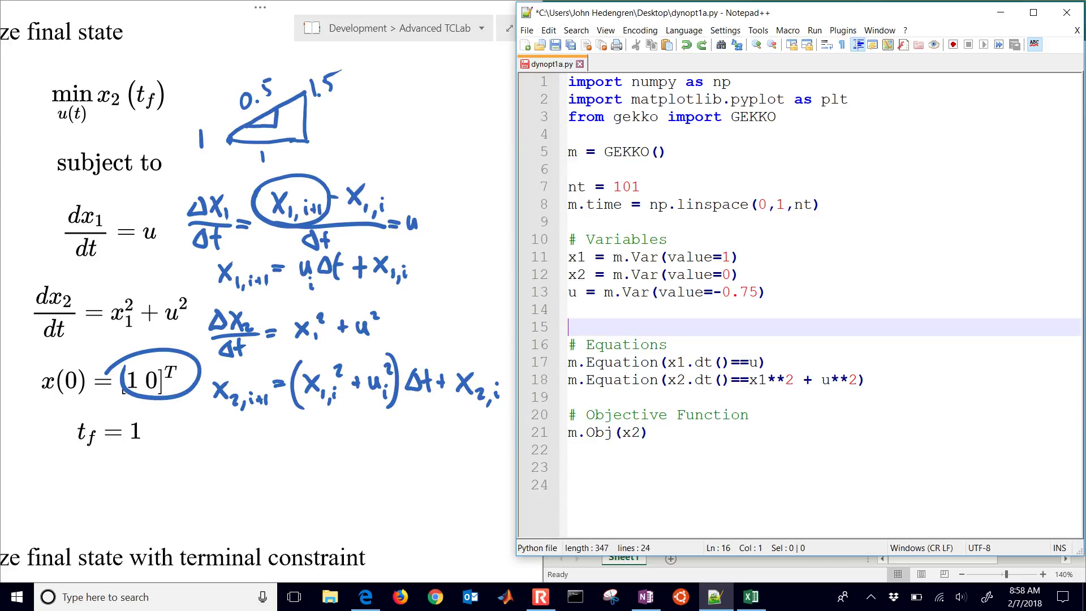
{"action": "key", "text": "Return"}
{"action": "key", "text": "Up"}
{"action": "type", "text": "p = np.zeros(nt)"}
{"action": "key", "text": "Return"}
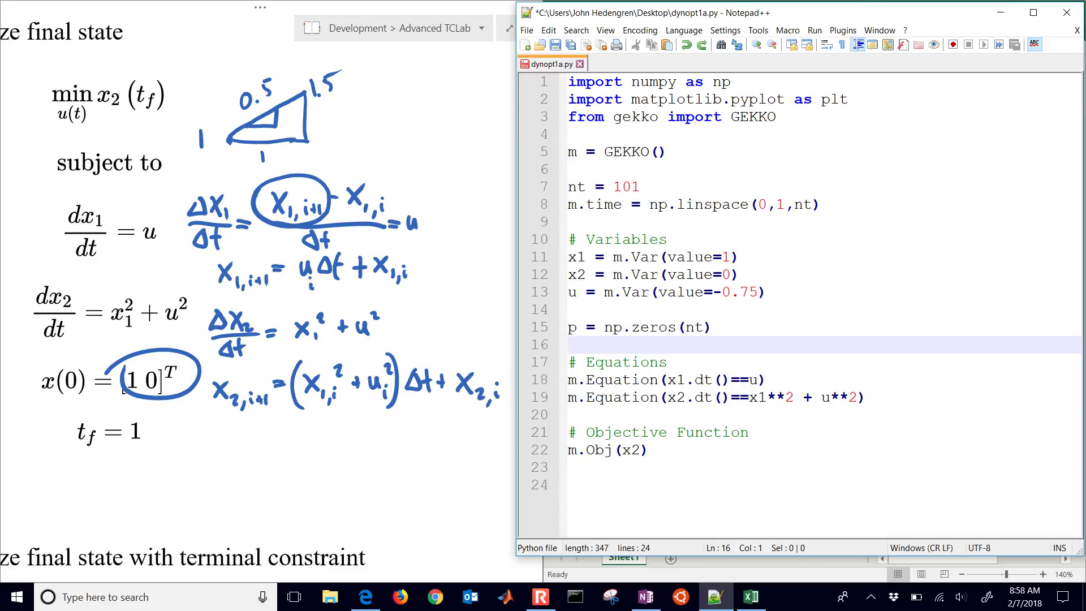
{"action": "type", "text": "p[-1] = 1.0"}
{"action": "key", "text": "Return"}
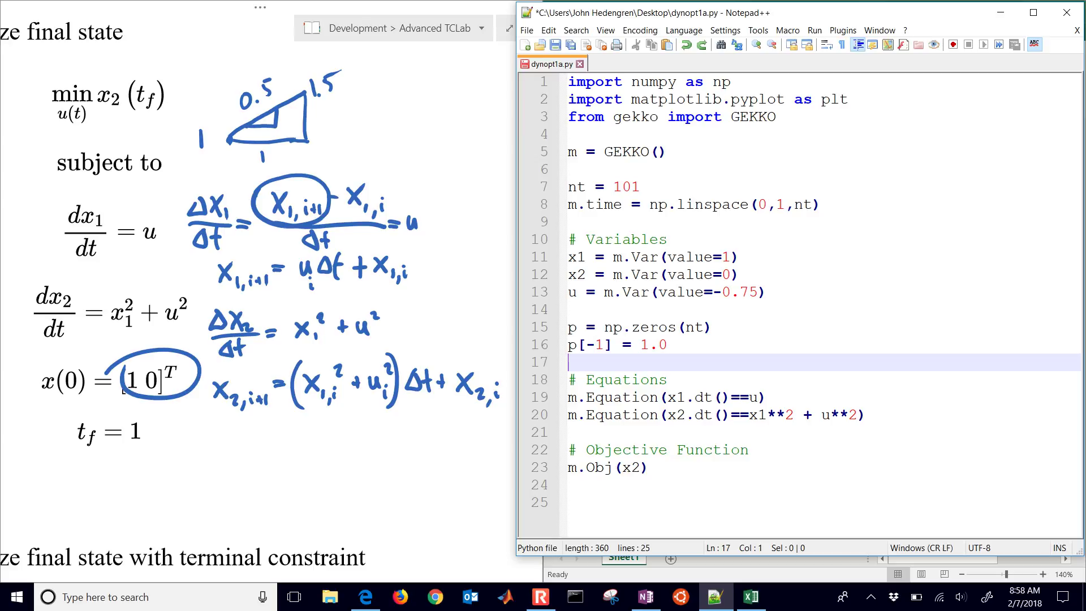
{"action": "type", "text": "final = m.Param(value=p)"}
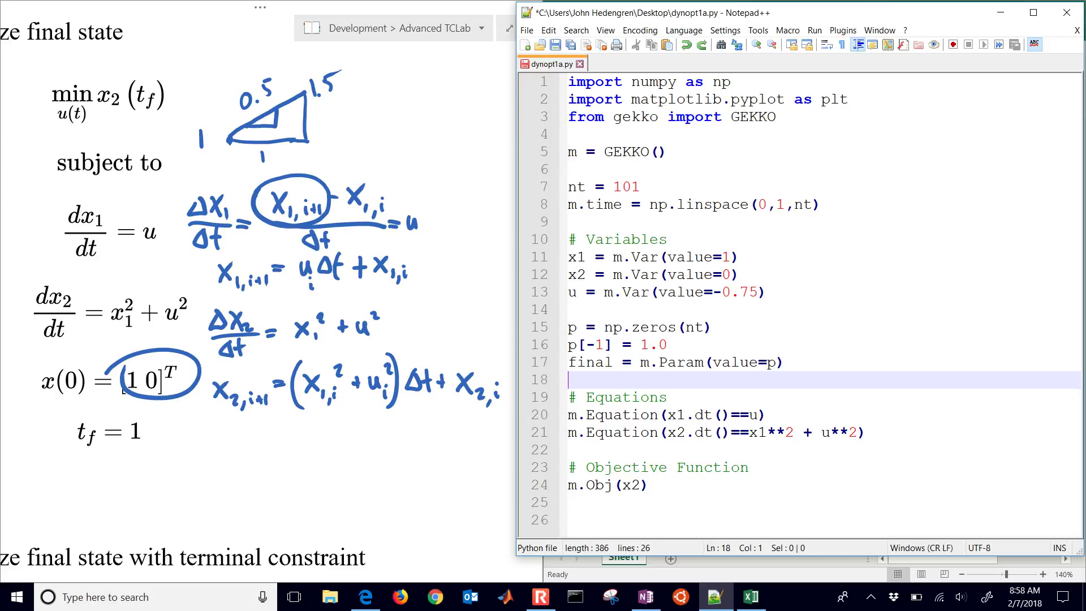
- Change the objective to m.Obj(x2*final) and return to the Excel workbook
{"action": "left_click", "coordinate": [621, 484]}
{"action": "type", "text": "*final"}
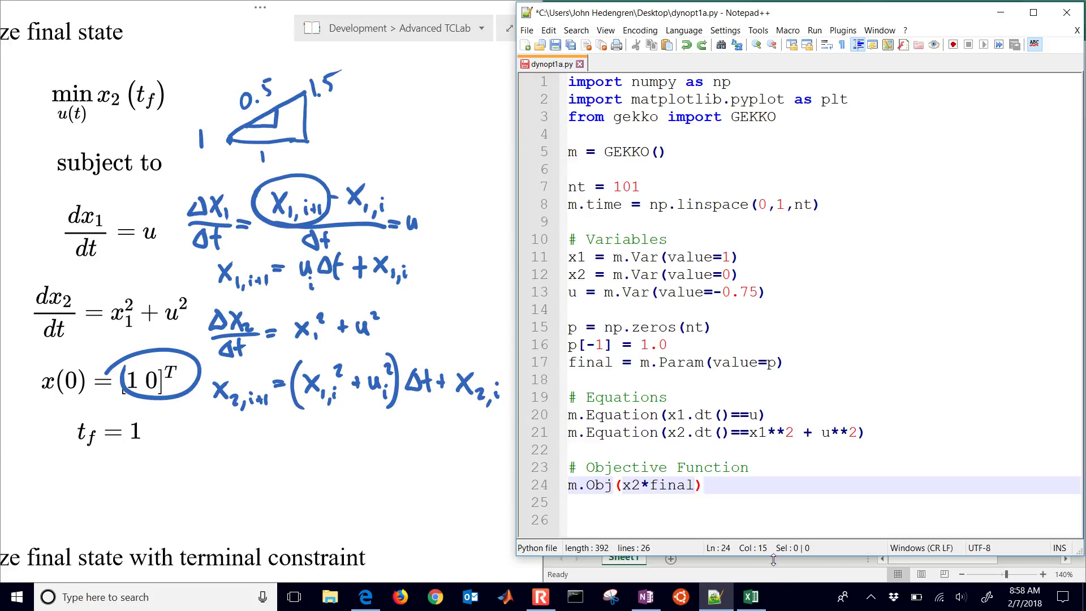
{"action": "left_click", "coordinate": [751, 597]}
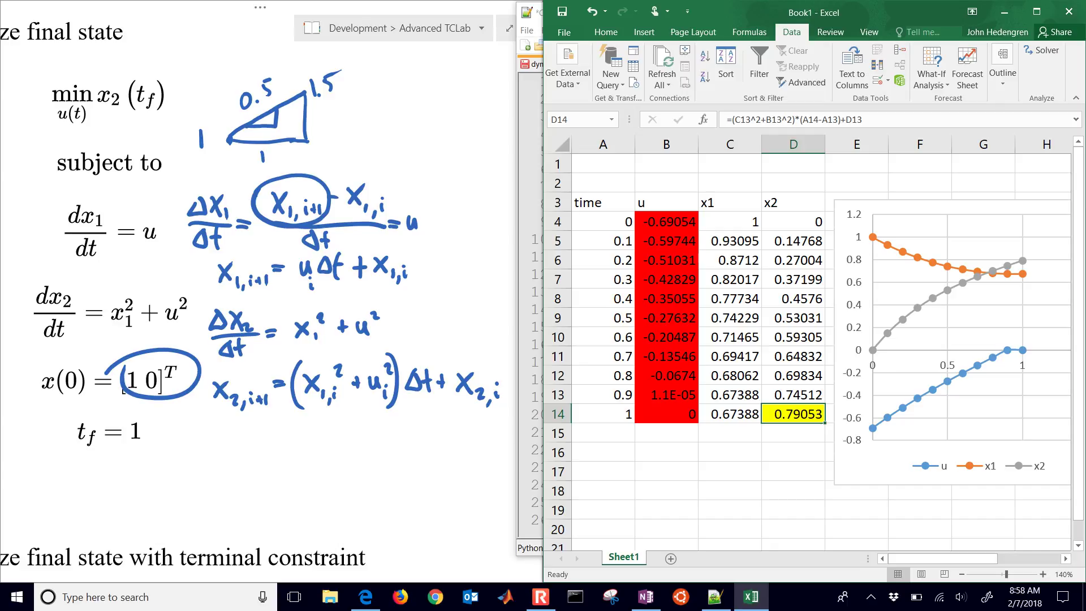
- Move the chart aside and add a 'final' column with 0 in E4–E13 and 1 in E14
{"action": "left_click", "coordinate": [950, 283]}
{"action": "left_click_drag", "start_coordinate": [950, 283], "coordinate": [1020, 287]}
{"action": "left_click", "coordinate": [856, 201]}
{"action": "type", "text": "f"}
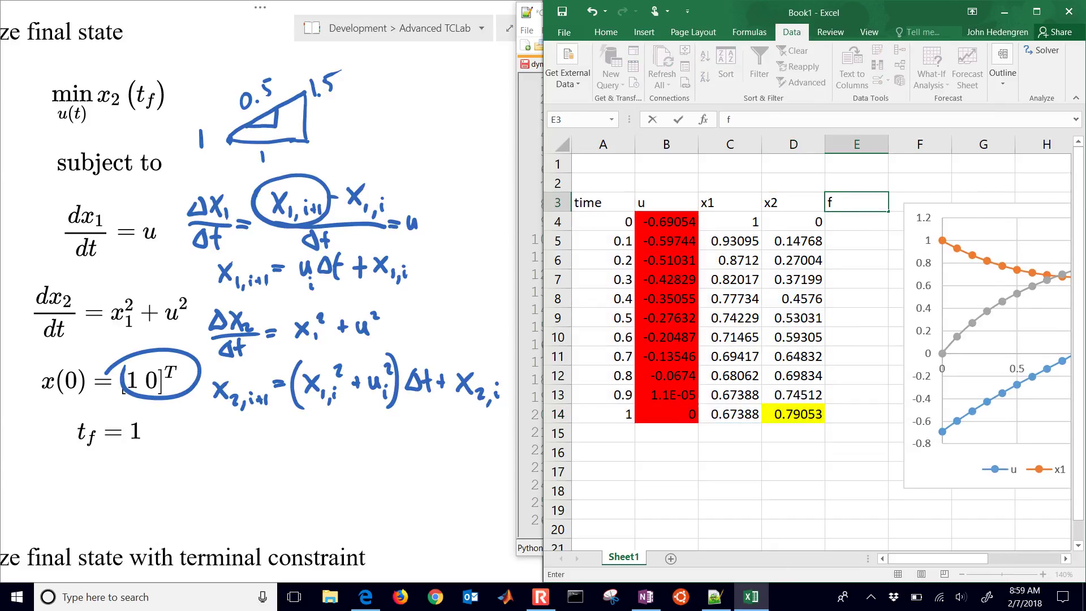
{"action": "type", "text": "inal"}
{"action": "key", "text": "Return"}
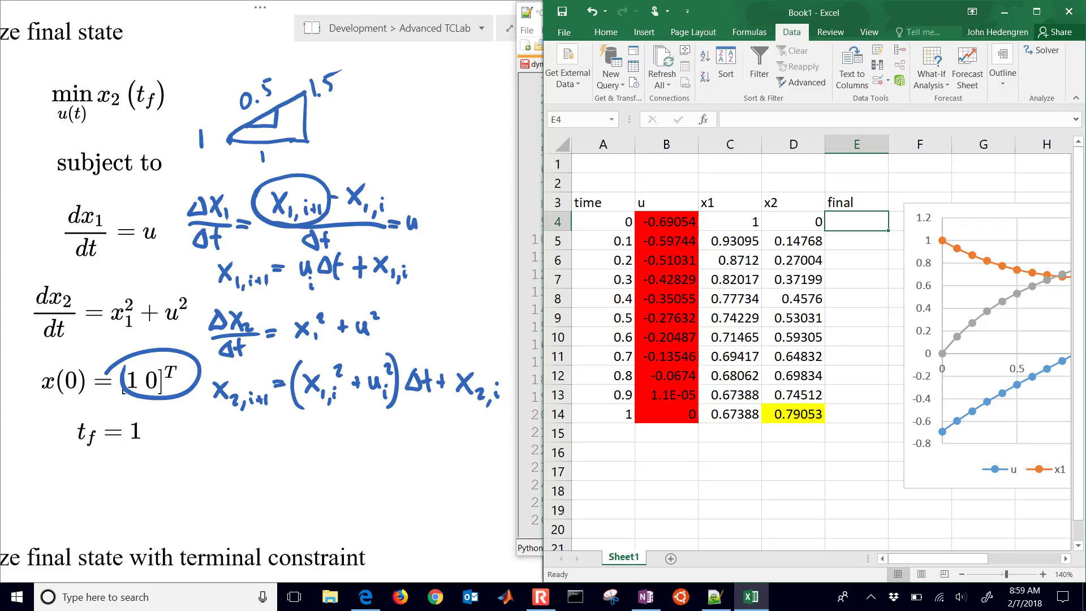
{"action": "type", "text": "0"}
{"action": "key", "text": "Return"}
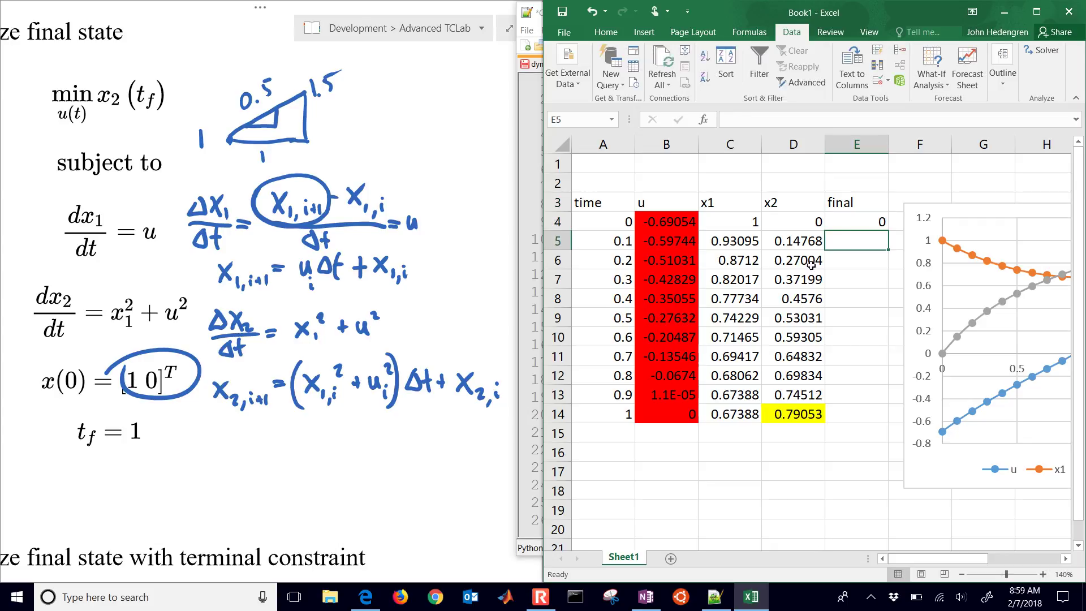
{"action": "left_click", "coordinate": [846, 223]}
{"action": "double_click", "coordinate": [887, 231]}
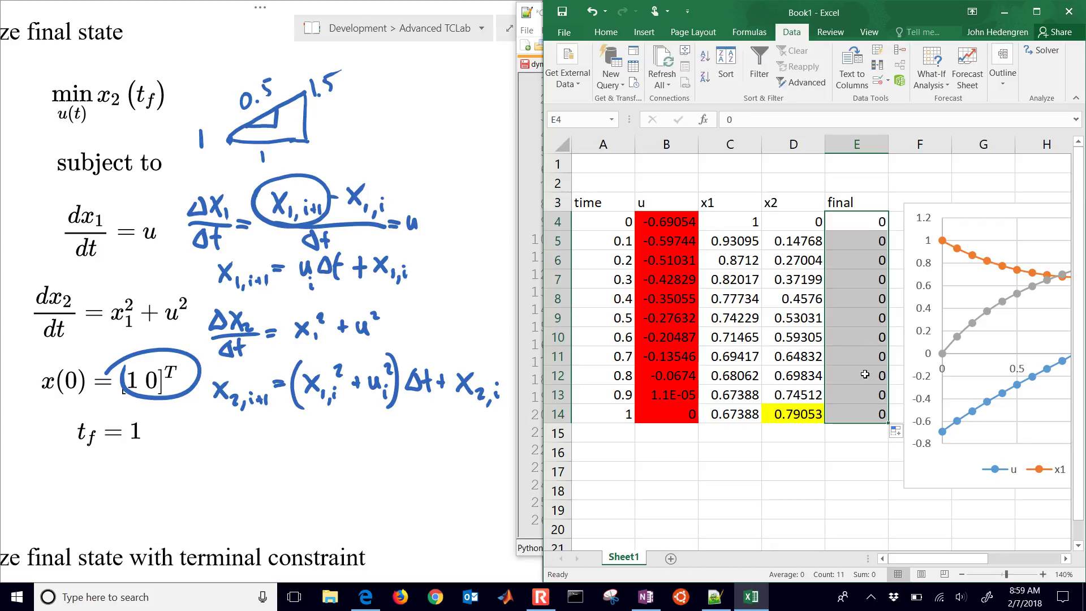
{"action": "left_click", "coordinate": [863, 415]}
{"action": "type", "text": "1"}
{"action": "left_click", "coordinate": [864, 452]}
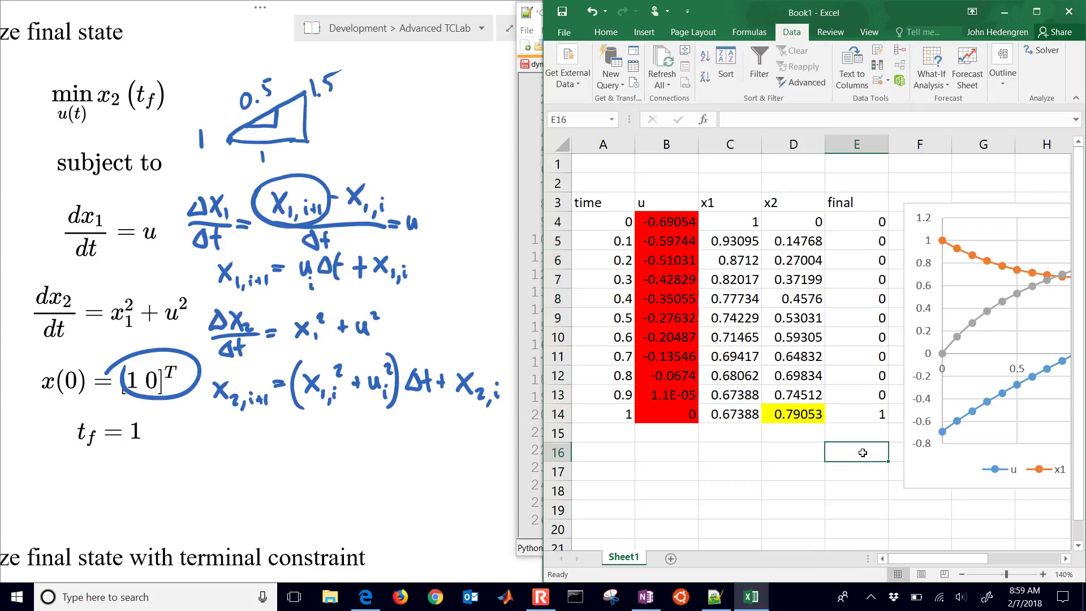
- Add an 'obj' column in F with =E4*D4 filled down to row 14
{"action": "left_click_drag", "start_coordinate": [949, 208], "coordinate": [1024, 216]}
{"action": "left_click", "coordinate": [923, 199]}
{"action": "type", "text": "ob"}
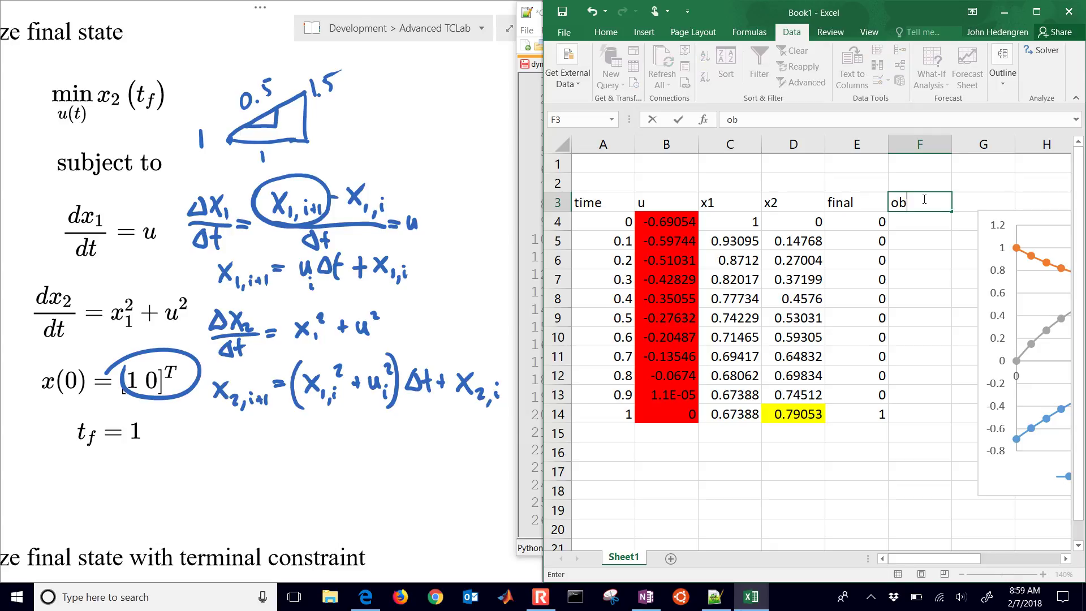
{"action": "type", "text": "j"}
{"action": "key", "text": "Return"}
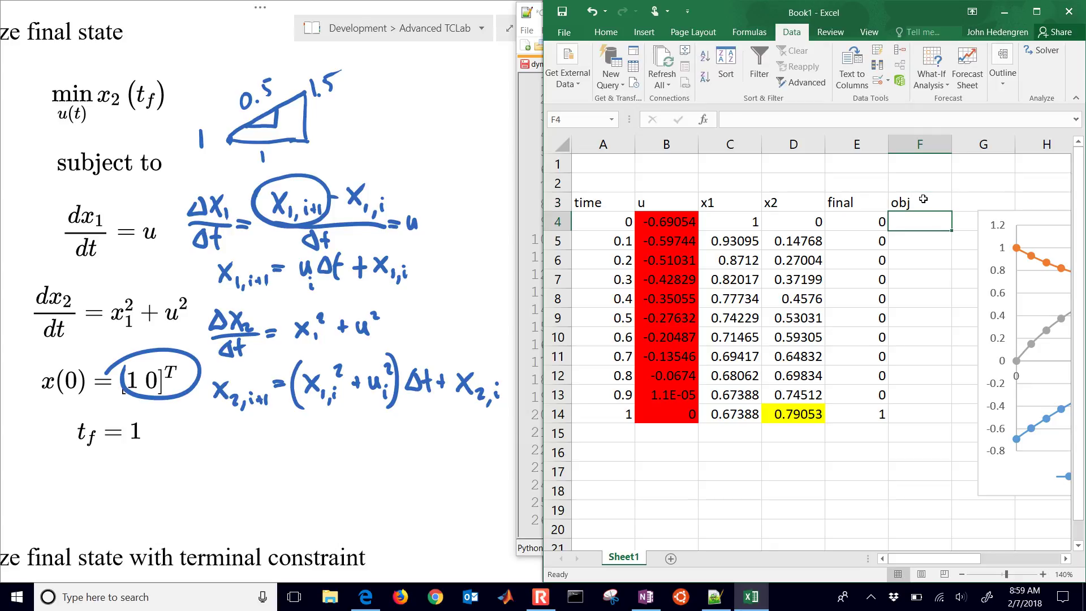
{"action": "type", "text": "="}
{"action": "key", "text": "Left"}
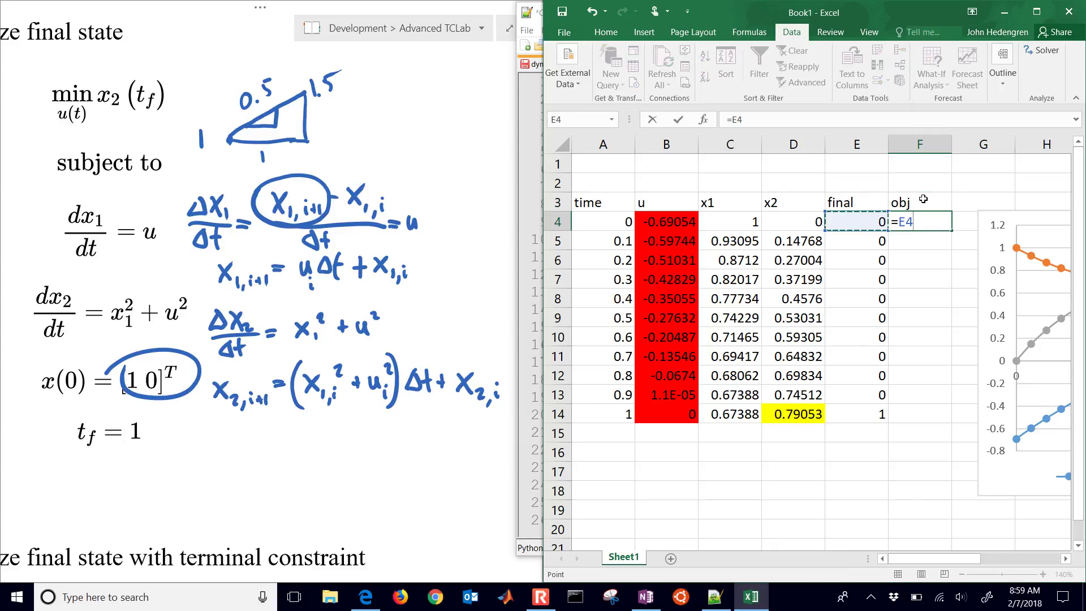
{"action": "type", "text": "*"}
{"action": "key", "text": "Left"}
{"action": "key", "text": "Left"}
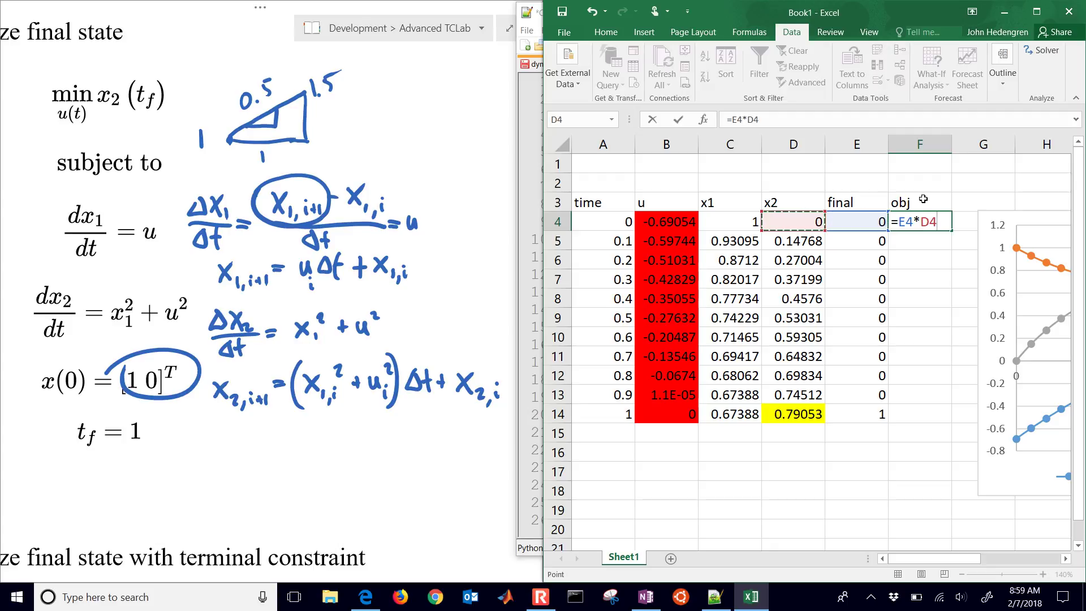
{"action": "key", "text": "Return"}
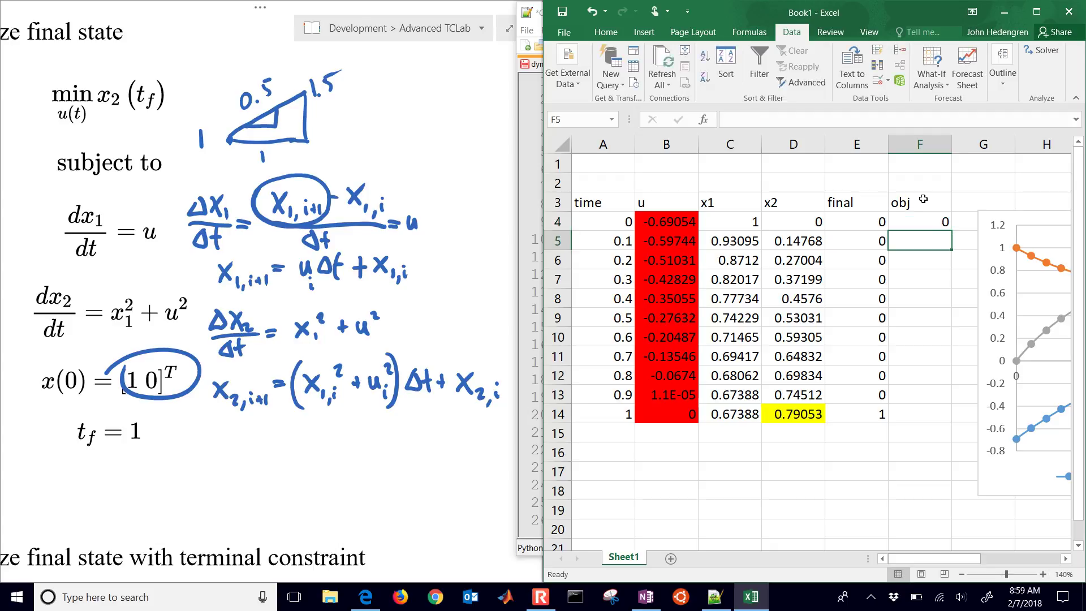
{"action": "left_click", "coordinate": [928, 224]}
{"action": "double_click", "coordinate": [951, 232]}
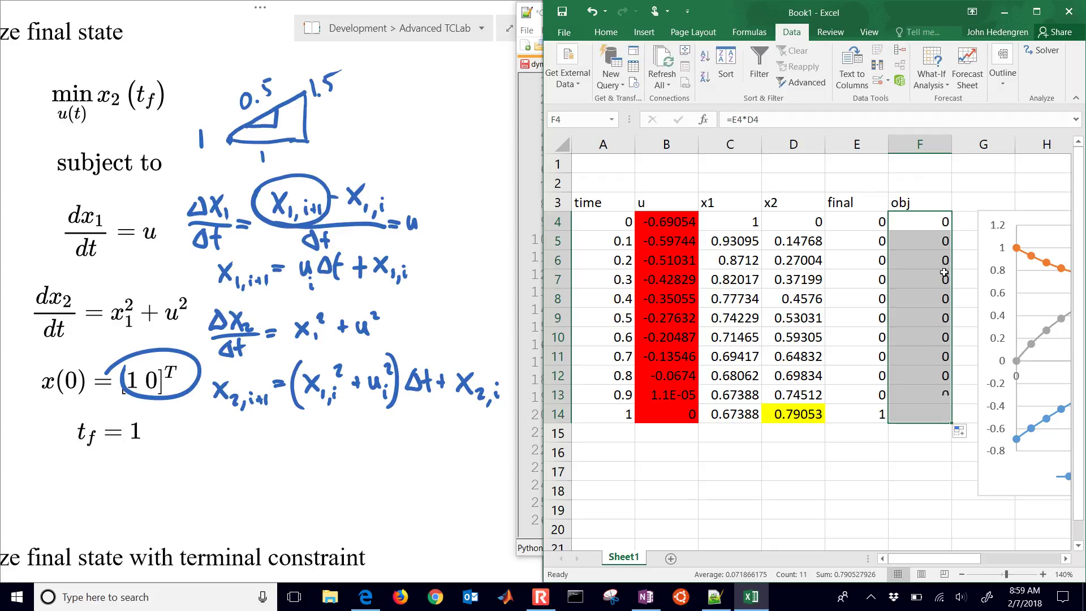
{"action": "left_click", "coordinate": [940, 411]}
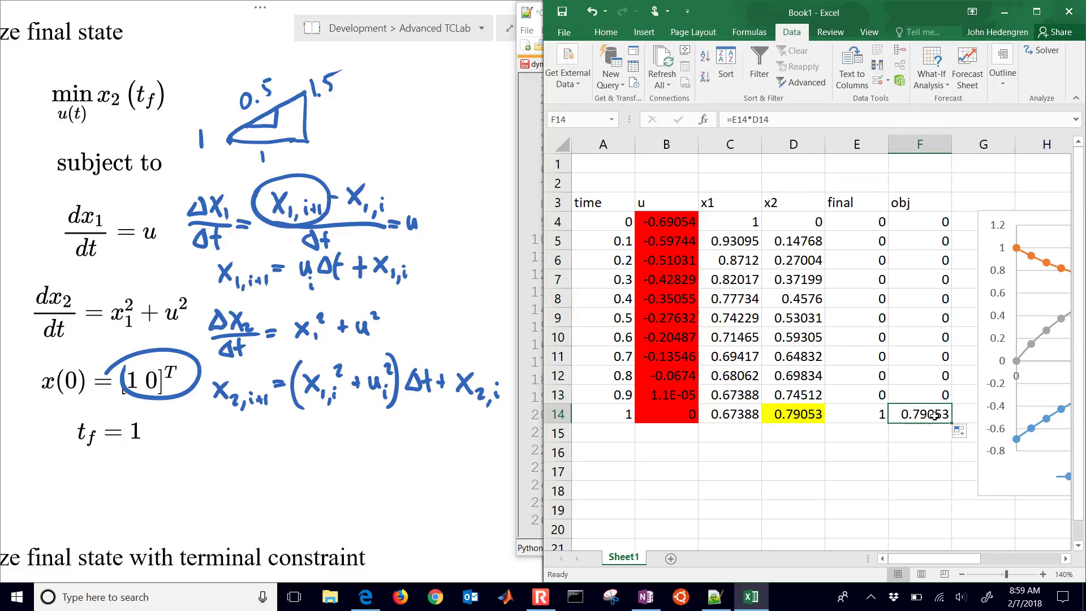
- Enter =SUM(F4:F14) in F16, giving 0.79053
{"action": "left_click", "coordinate": [914, 456]}
{"action": "type", "text": "=s"}
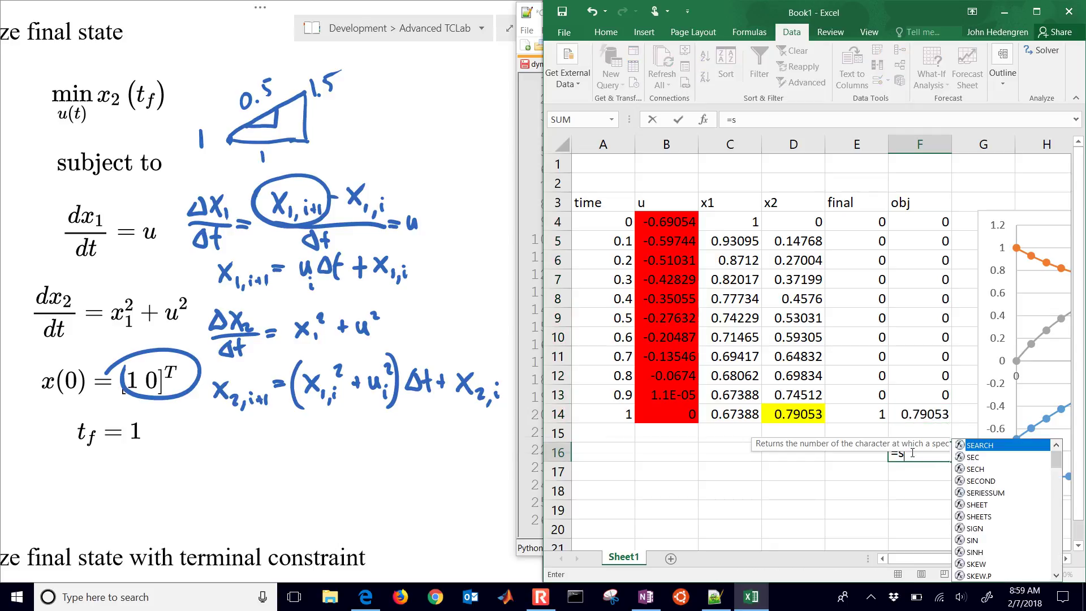
{"action": "type", "text": "um("}
{"action": "key", "text": "Up"}
{"action": "key", "text": "Up"}
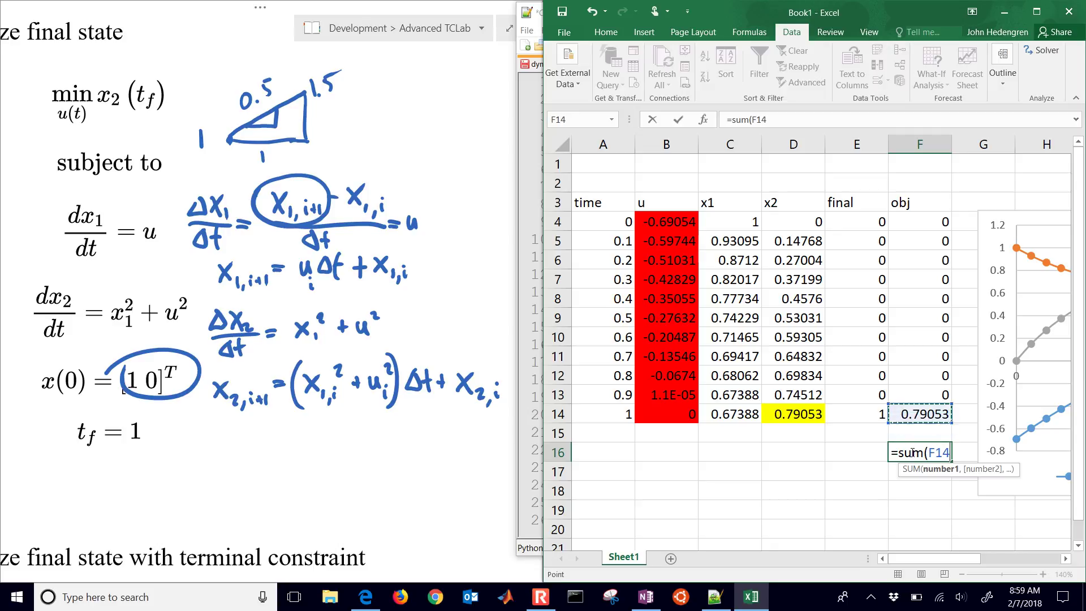
{"action": "key", "text": "shift+Up"}
{"action": "key", "text": "shift+Up"}
{"action": "key", "text": "shift+Up"}
{"action": "key", "text": "shift+Up"}
{"action": "key", "text": "shift+Up"}
{"action": "key", "text": "shift+Up"}
{"action": "key", "text": "shift+Up"}
{"action": "key", "text": "shift+Up"}
{"action": "key", "text": "shift+Up"}
{"action": "key", "text": "shift+Up"}
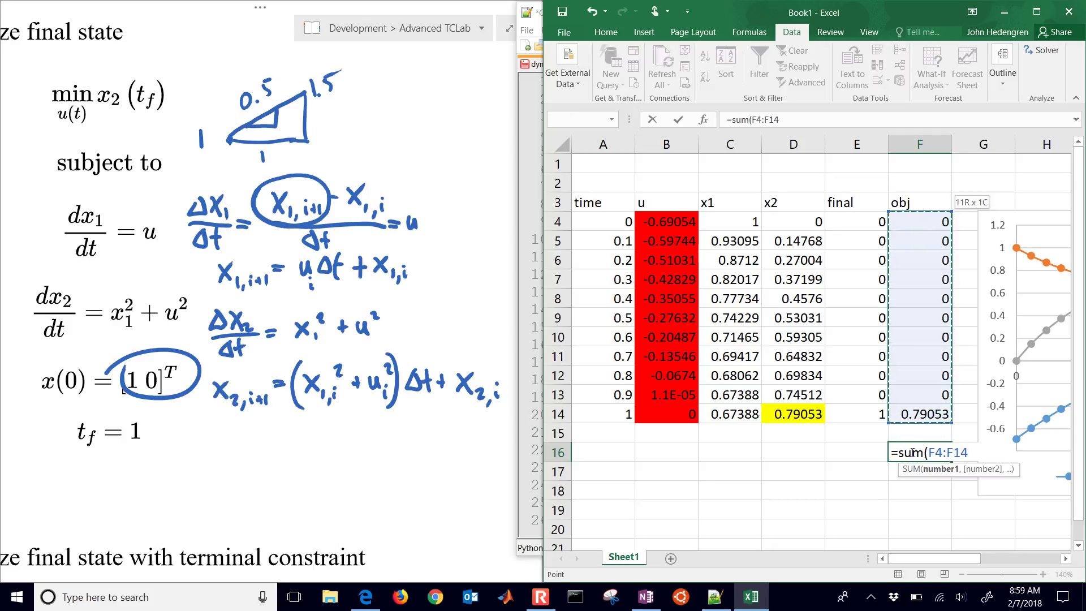
{"action": "type", "text": ")"}
{"action": "key", "text": "Return"}
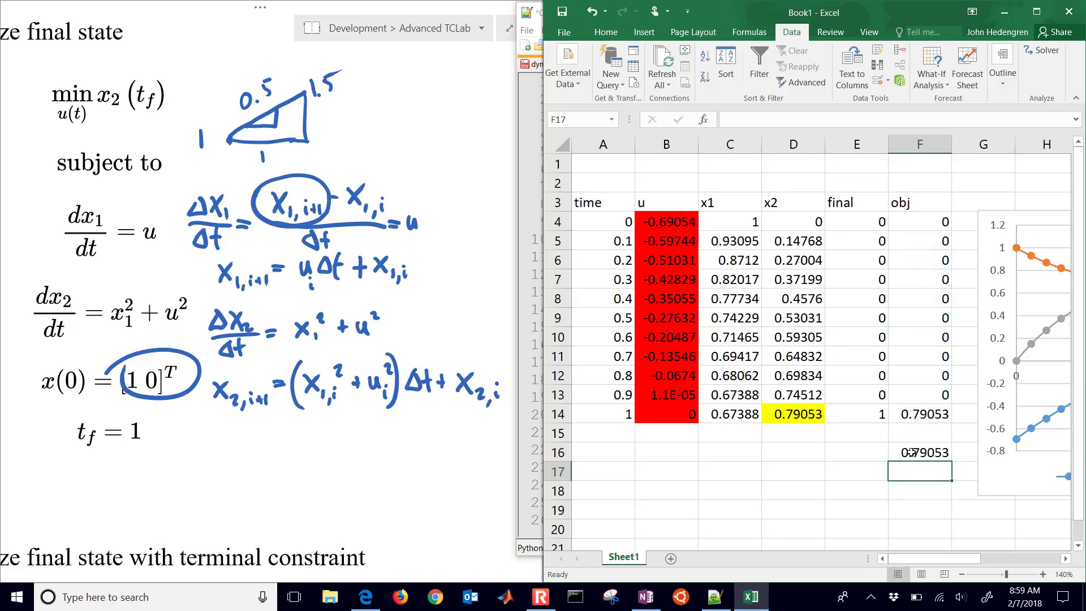
{"action": "left_click", "coordinate": [911, 453]}
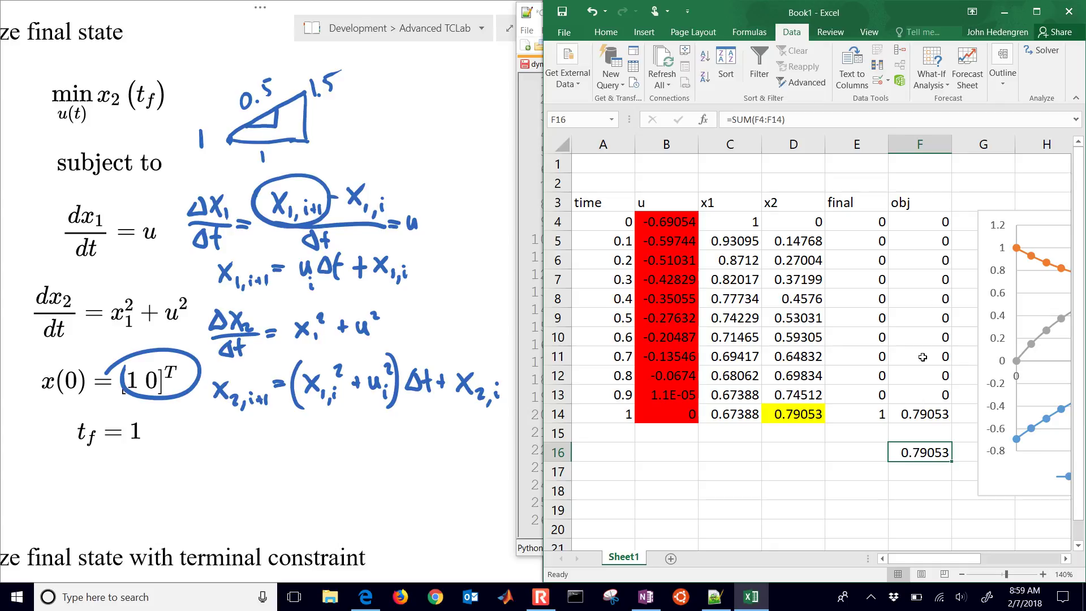
- Review the final and obj column values, then return to the Notepad++ script
{"action": "left_click_drag", "start_coordinate": [855, 206], "coordinate": [918, 418]}
{"action": "left_click", "coordinate": [877, 409]}
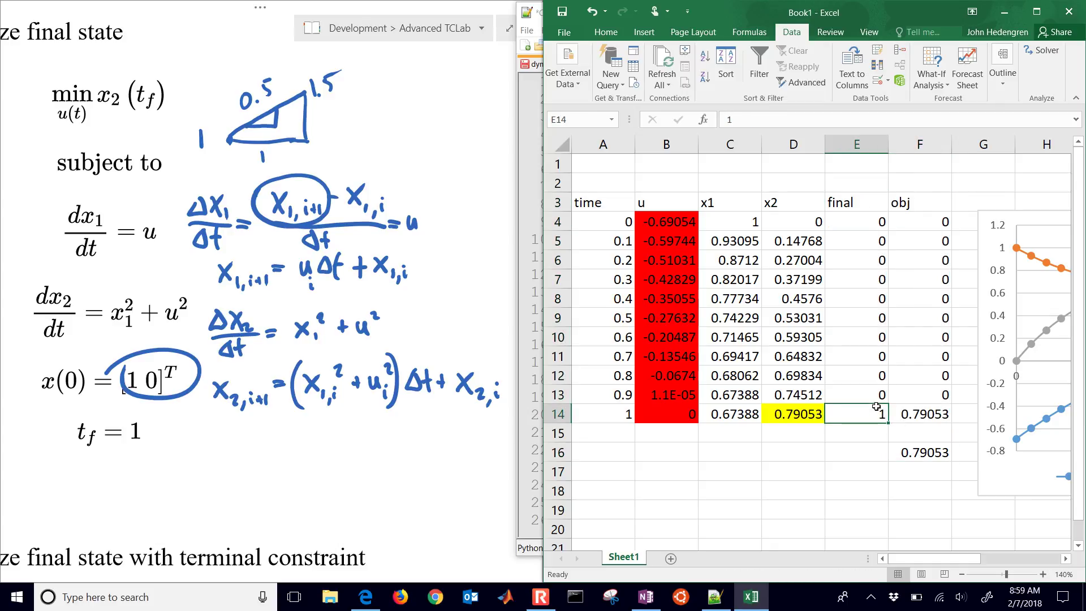
{"action": "left_click", "coordinate": [873, 326]}
{"action": "left_click", "coordinate": [871, 243]}
{"action": "left_click", "coordinate": [867, 220]}
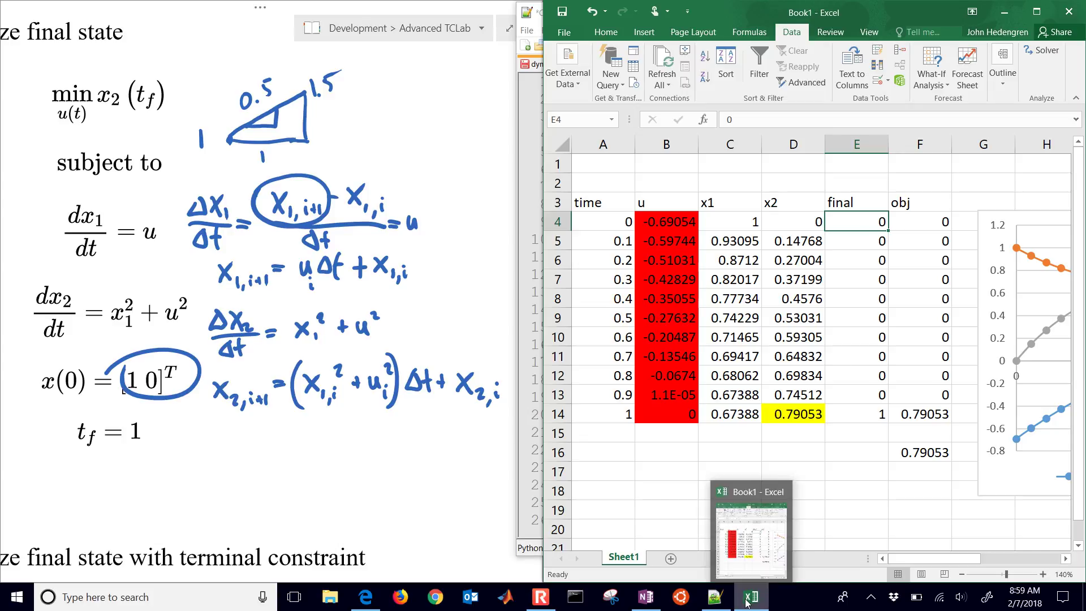
{"action": "left_click", "coordinate": [716, 601]}
- Add m.options.IMODE = 6 and the m.solve() call after the objective
{"action": "left_click", "coordinate": [713, 495]}
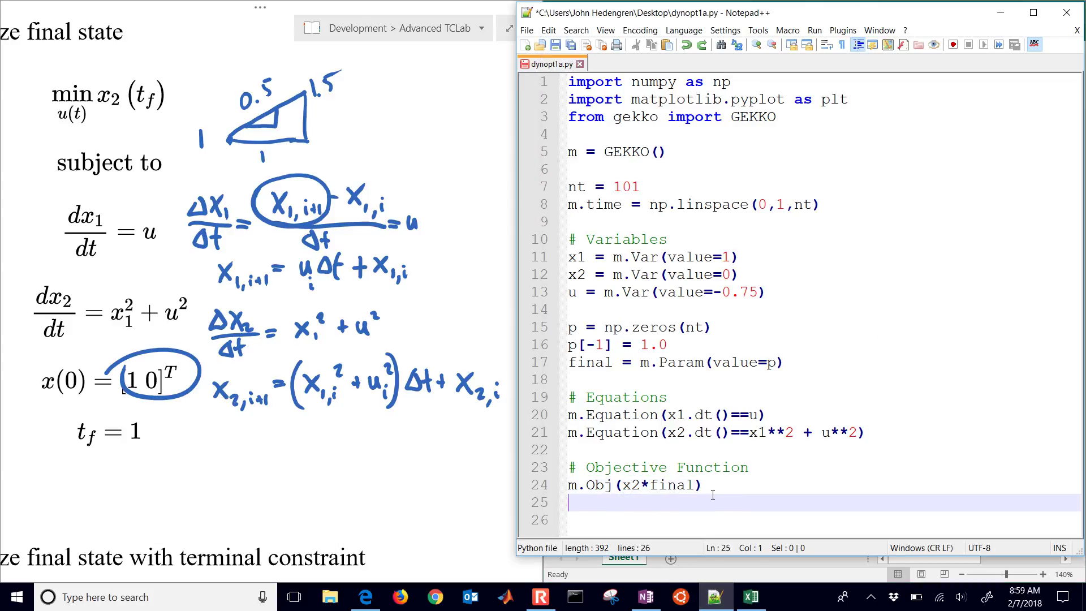
{"action": "type", "text": "m.options.IMODE = 6"}
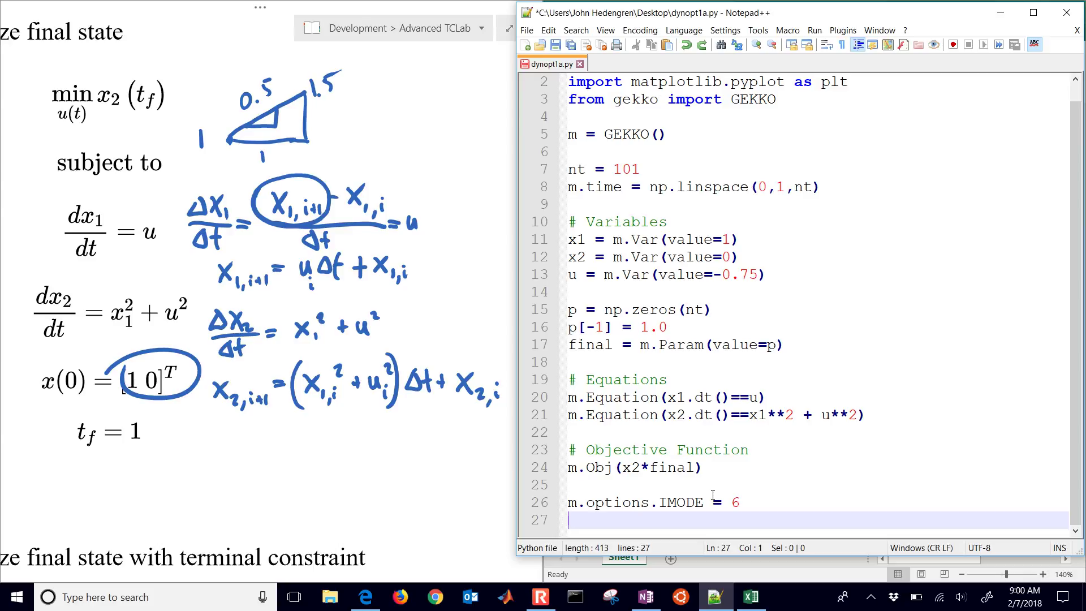
{"action": "type", "text": "m.solve()"}
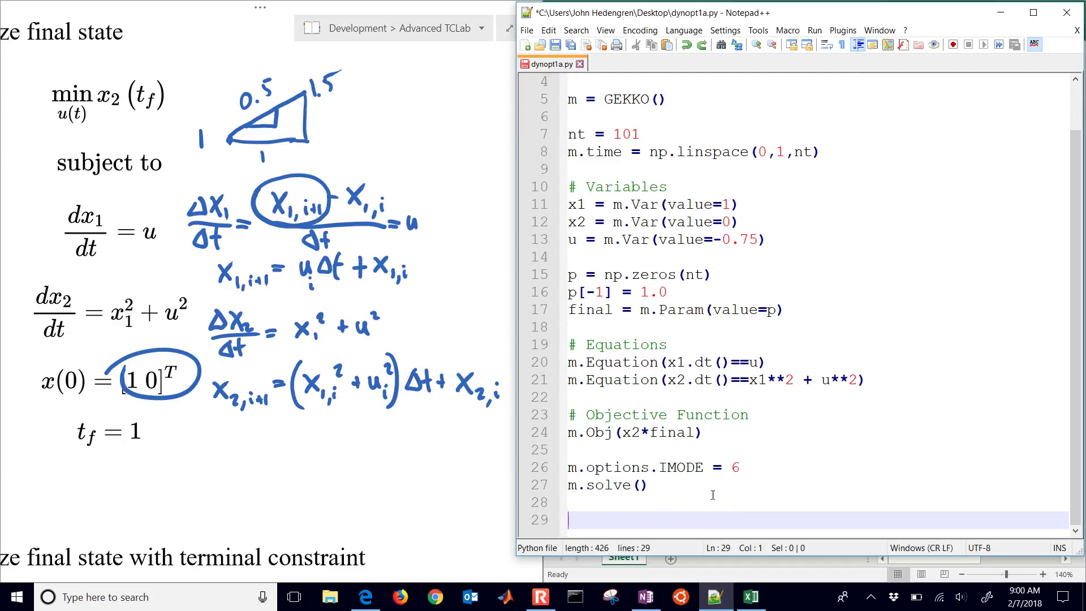
- Add plotting of x1, x2 and u versus Time with legend and axis labels, and save
{"action": "type", "text": "plt.figure(1)"}
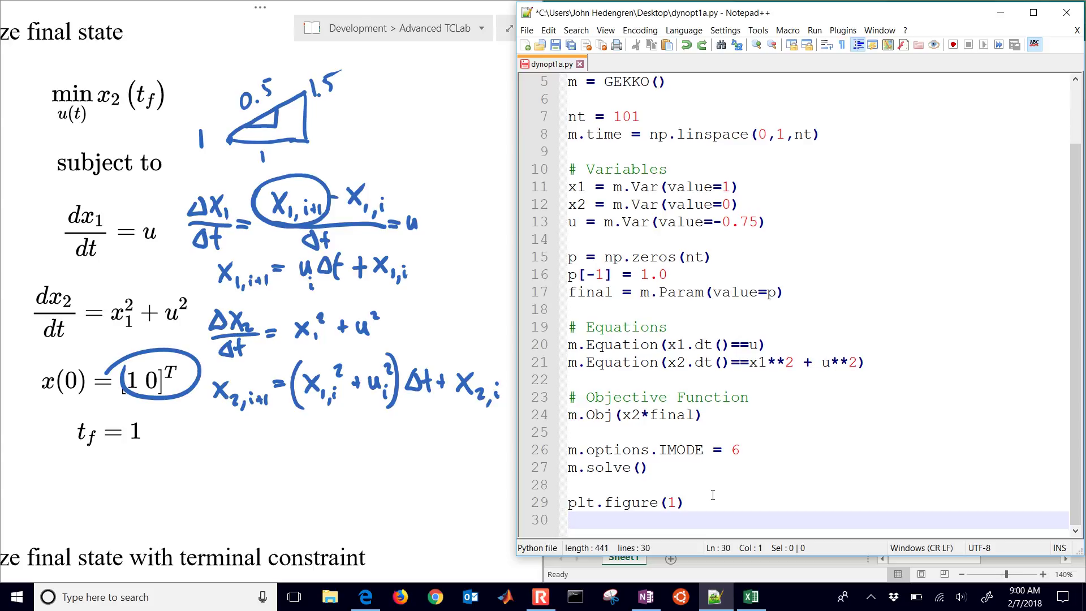
{"action": "type", "text": "plt.plot(m.time,x1,'k:',LineWidth=2,label=r'$x_1$')"}
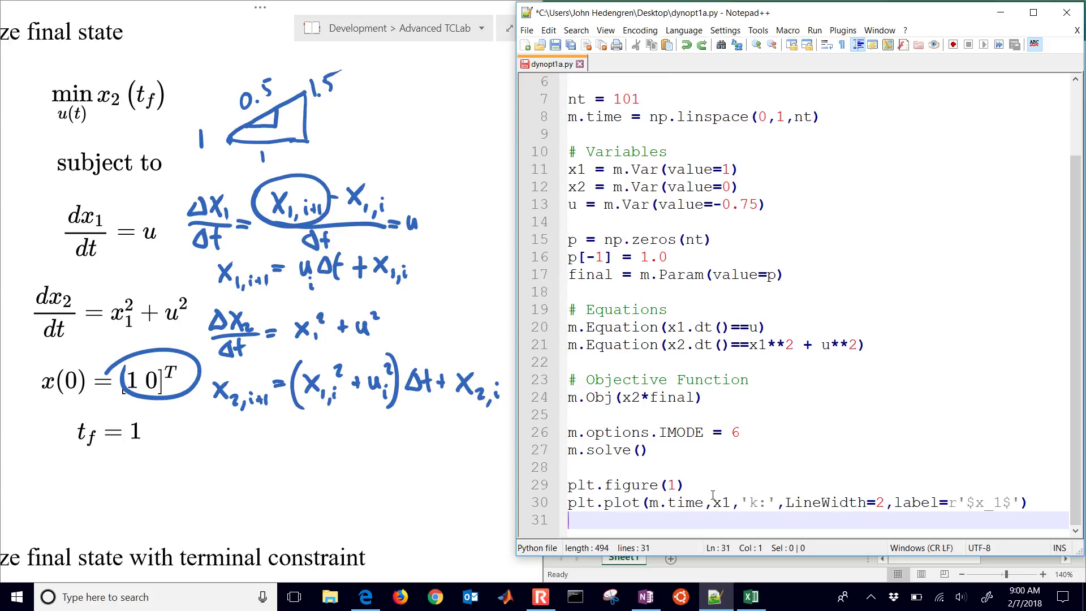
{"action": "type", "text": "plt.plot(m.time,x2,'b-',LineWidth=2,label=r'$x_2$')"}
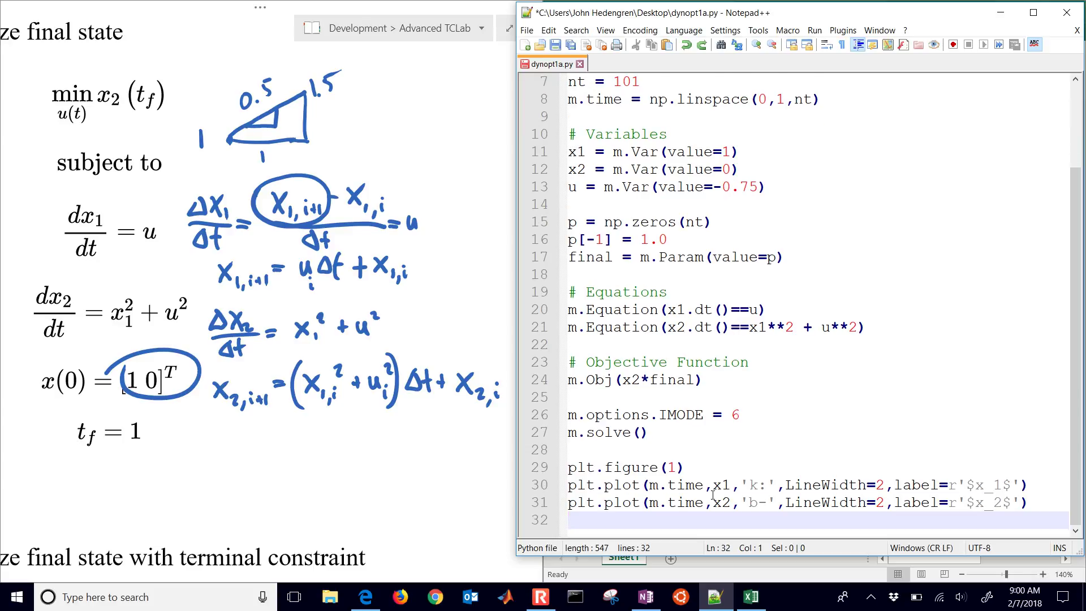
{"action": "type", "text": "plt.plot(m.time,u,'r--',LineWidth=2,label=r'$u$')"}
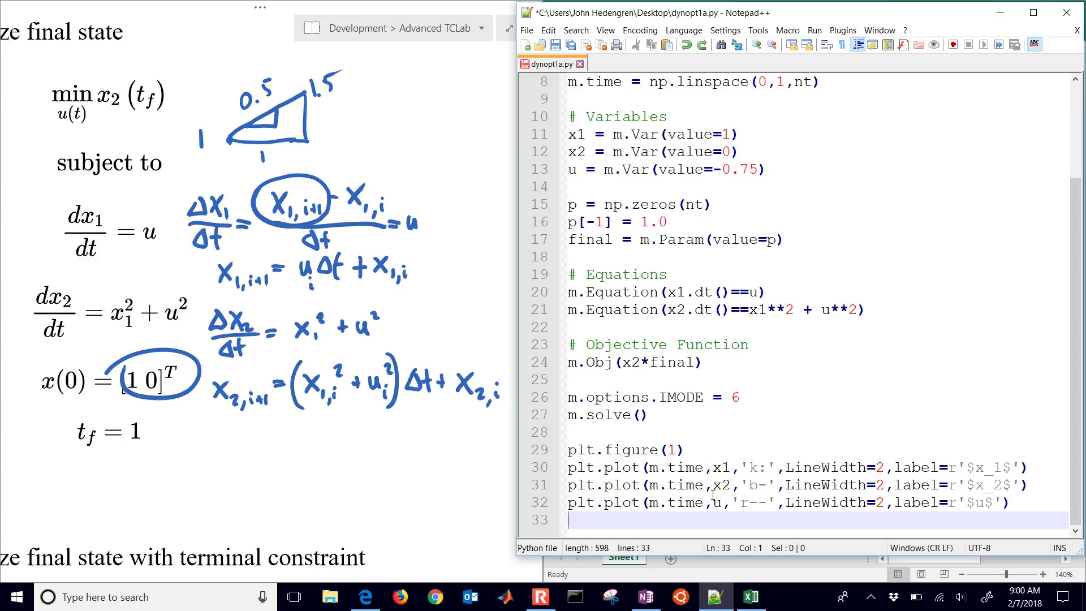
{"action": "type", "text": "plt.legend(loc='best')"}
{"action": "type", "text": "plt.xlabel('Time')"}
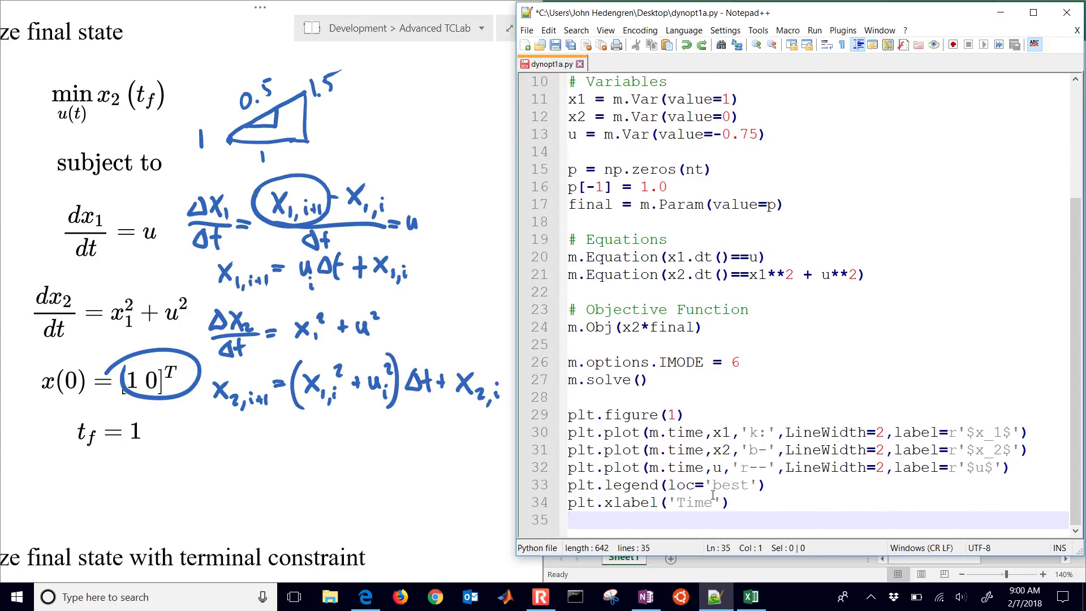
{"action": "type", "text": "plt.ylabel('Value')"}
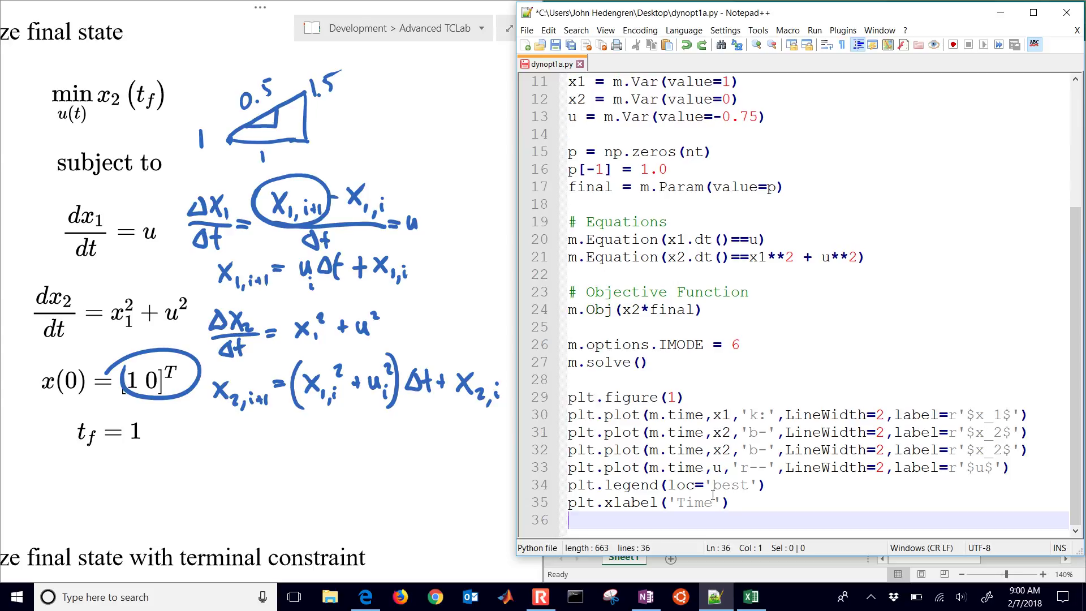
{"action": "type", "text": "plt.show()"}
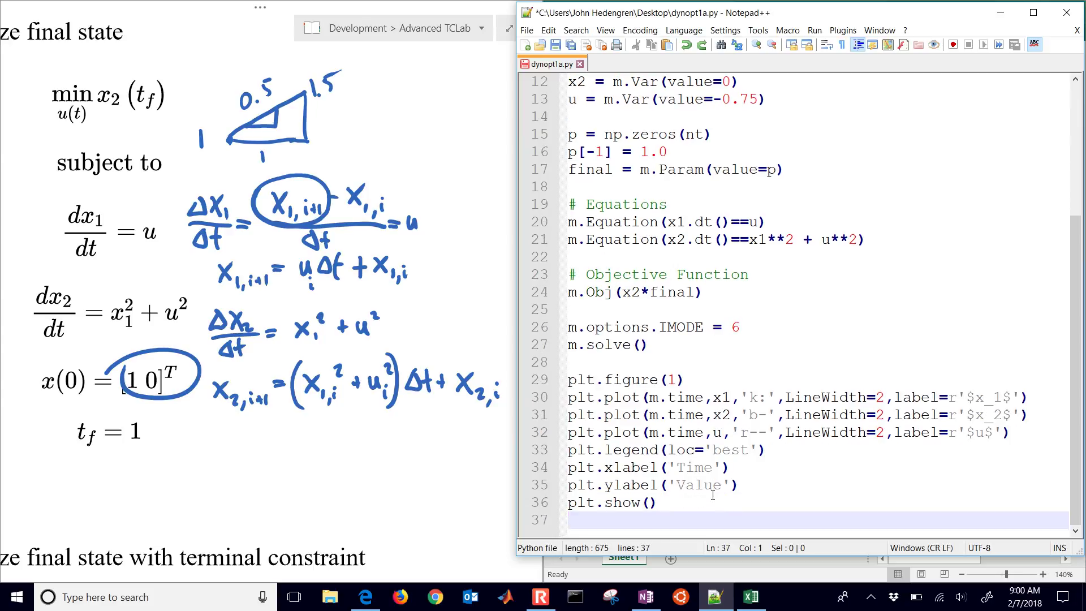
{"action": "key", "text": "BackSpace"}
{"action": "key", "text": "ctrl+s"}
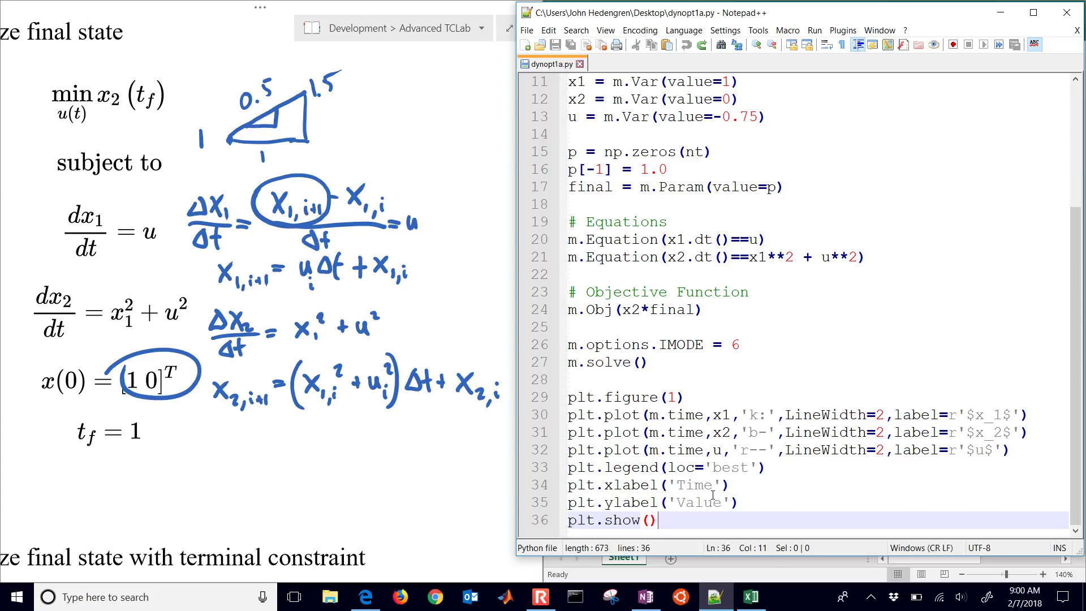
{"action": "key", "text": "Up"}
{"action": "key", "text": "Up"}
{"action": "key", "text": "Up"}
{"action": "key", "text": "Up"}
{"action": "key", "text": "Up"}
{"action": "key", "text": "Up"}
{"action": "key", "text": "Up"}
{"action": "key", "text": "Up"}
{"action": "key", "text": "Up"}
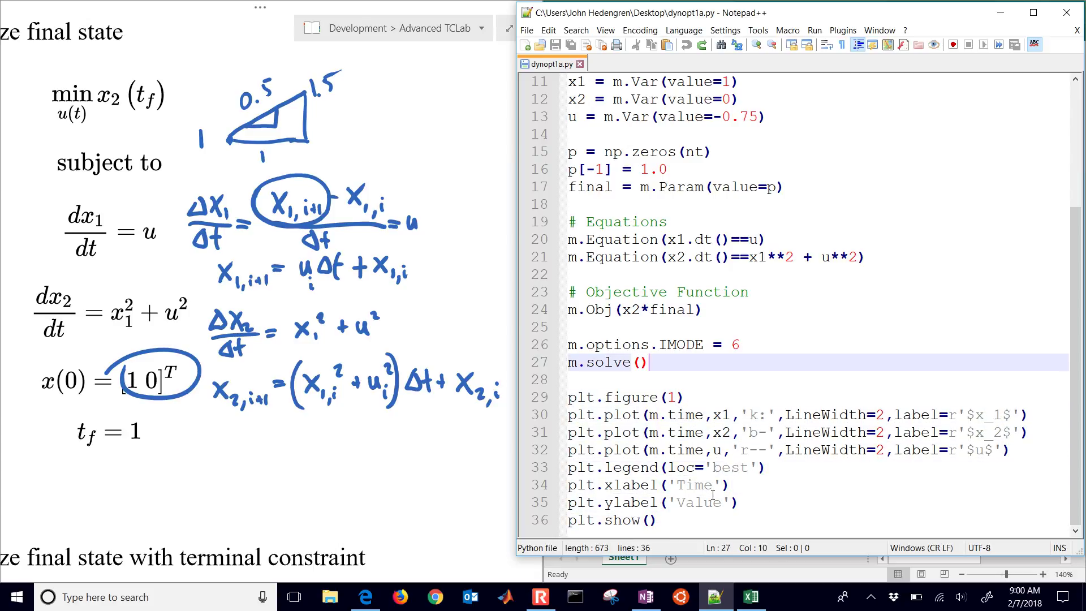
{"action": "type", "text": "remote="}
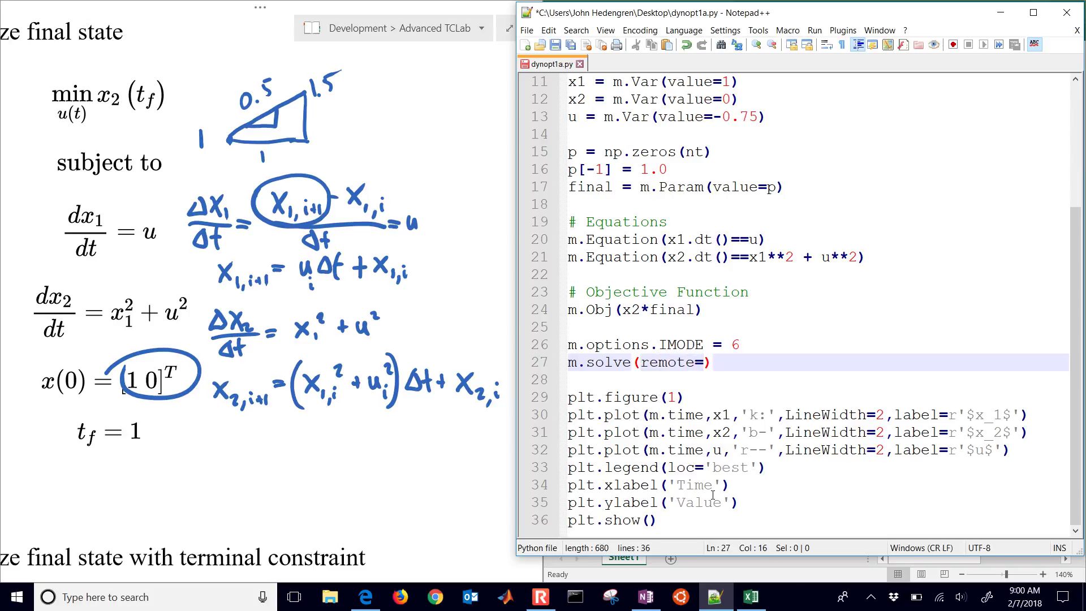
{"action": "type", "text": "False"}
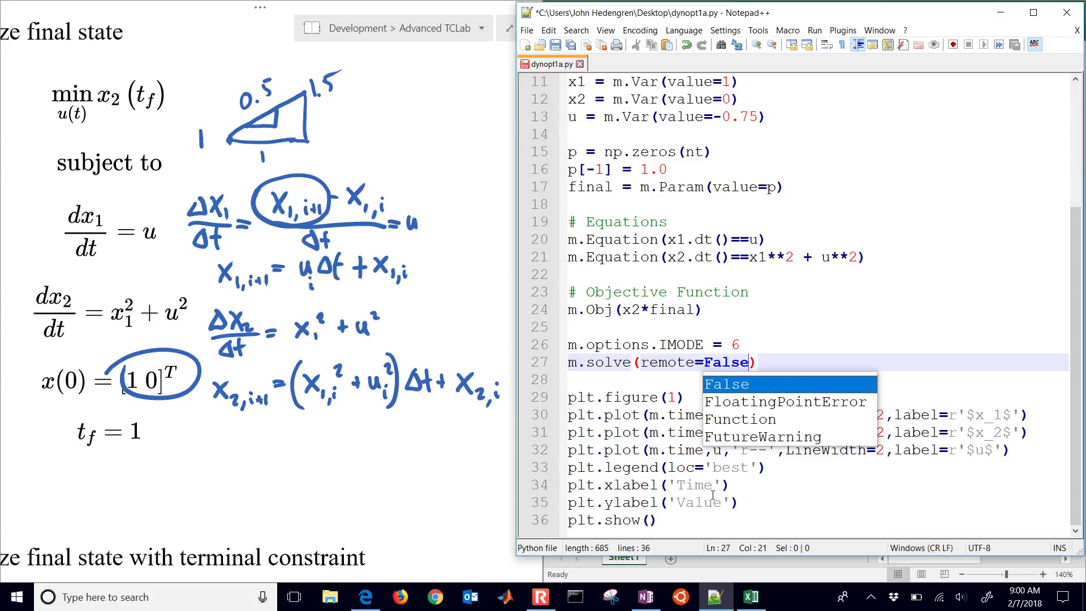
{"action": "key", "text": "BackSpace"}
{"action": "key", "text": "BackSpace"}
{"action": "key", "text": "BackSpace"}
{"action": "key", "text": "BackSpace"}
{"action": "key", "text": "BackSpace"}
{"action": "key", "text": "BackSpace"}
{"action": "key", "text": "BackSpace"}
{"action": "key", "text": "BackSpace"}
{"action": "key", "text": "BackSpace"}
{"action": "key", "text": "BackSpace"}
{"action": "key", "text": "BackSpace"}
{"action": "key", "text": "BackSpace"}
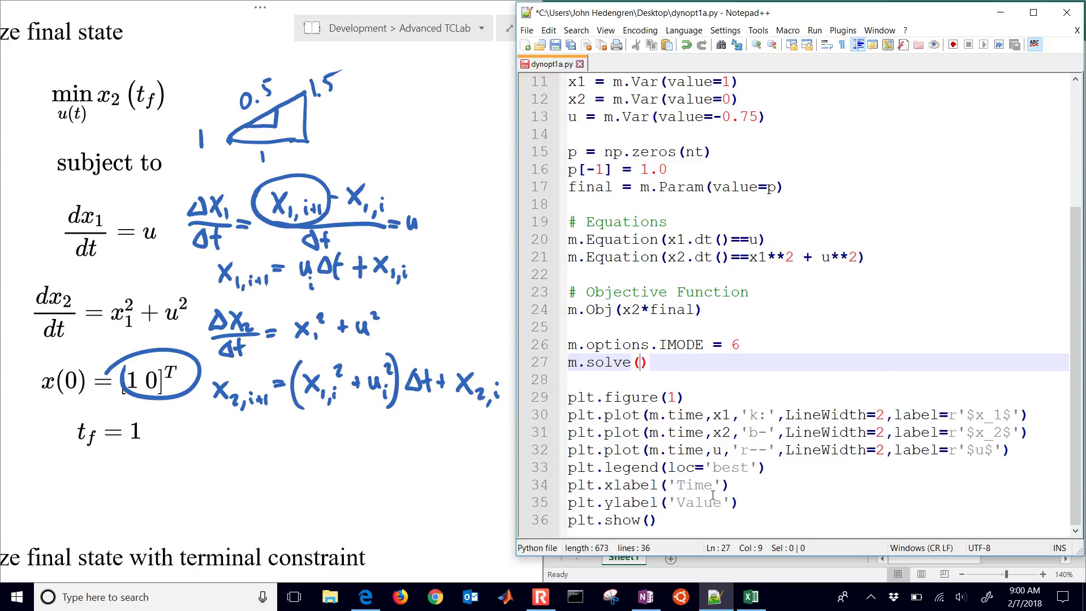
{"action": "key", "text": "ctrl+s"}
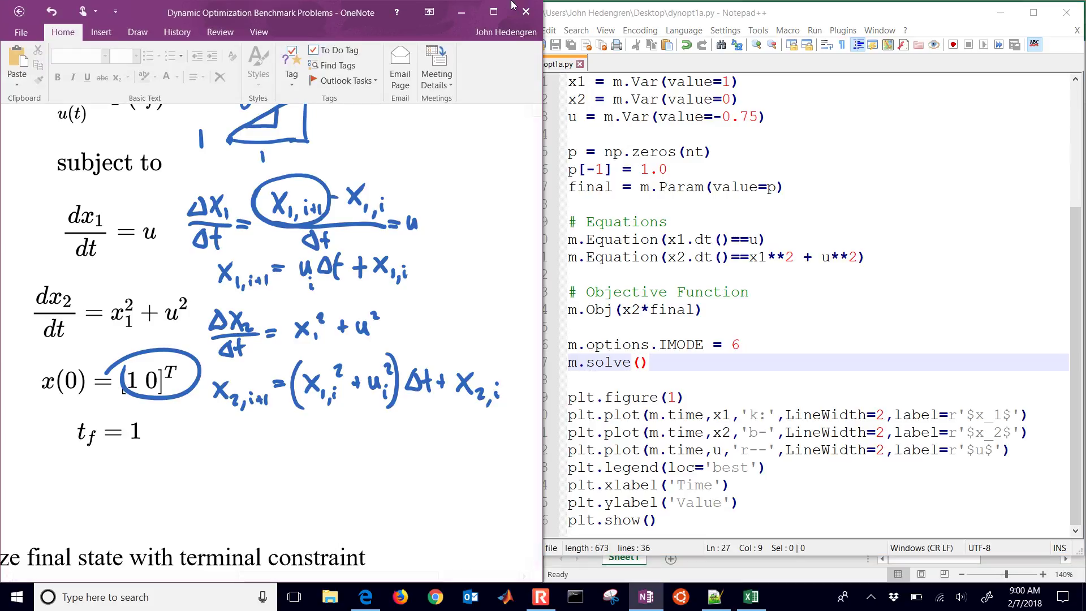
- Minimise OneNote and close dynopt1a.py and Notepad++
{"action": "left_click", "coordinate": [459, 14]}
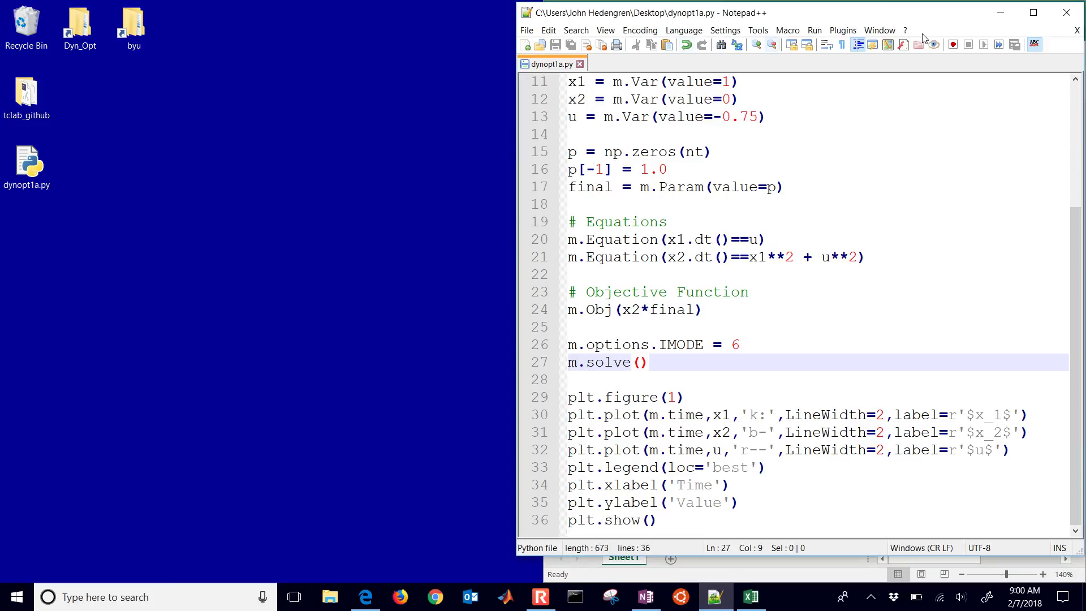
{"action": "left_click", "coordinate": [1077, 30]}
{"action": "left_click", "coordinate": [1066, 12]}
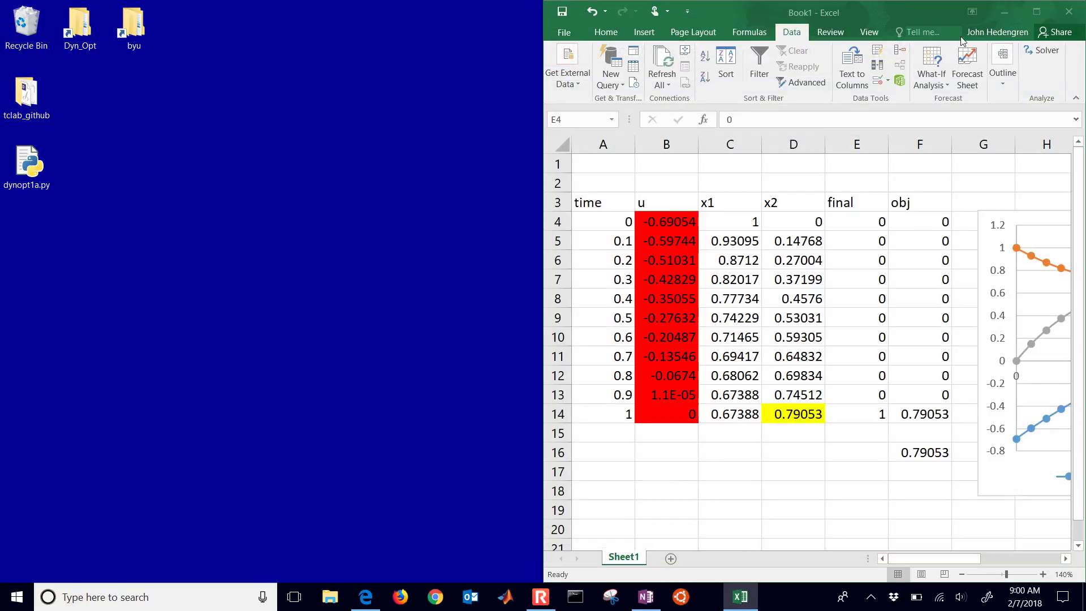
- Open dynopt1a.py in the IDLE editor via Edit with IDLE
{"action": "right_click", "coordinate": [25, 165]}
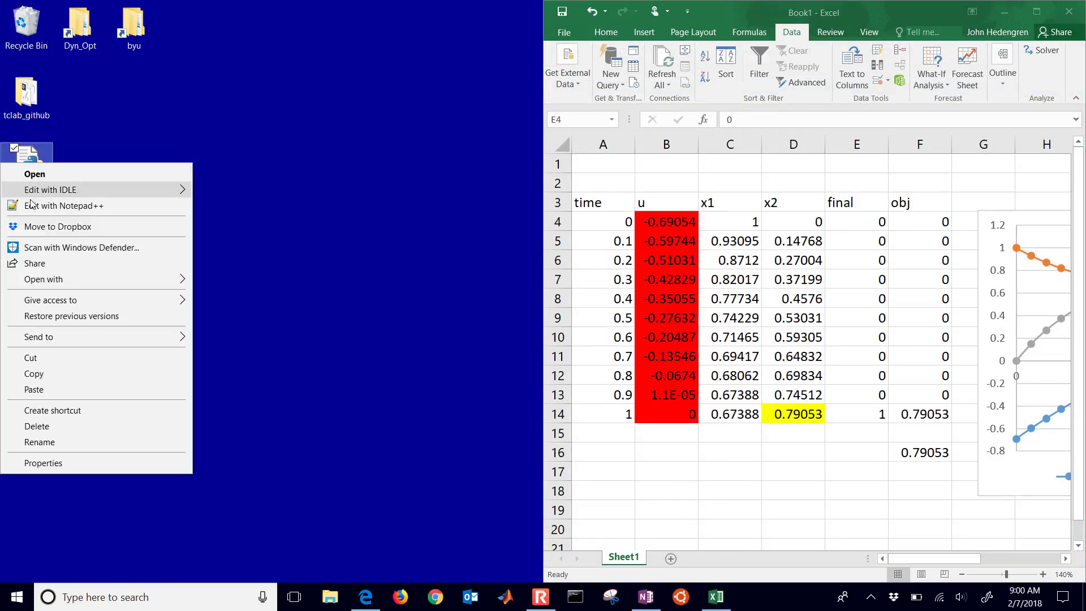
{"action": "mouse_move", "coordinate": [52, 191]}
{"action": "left_click", "coordinate": [221, 194]}
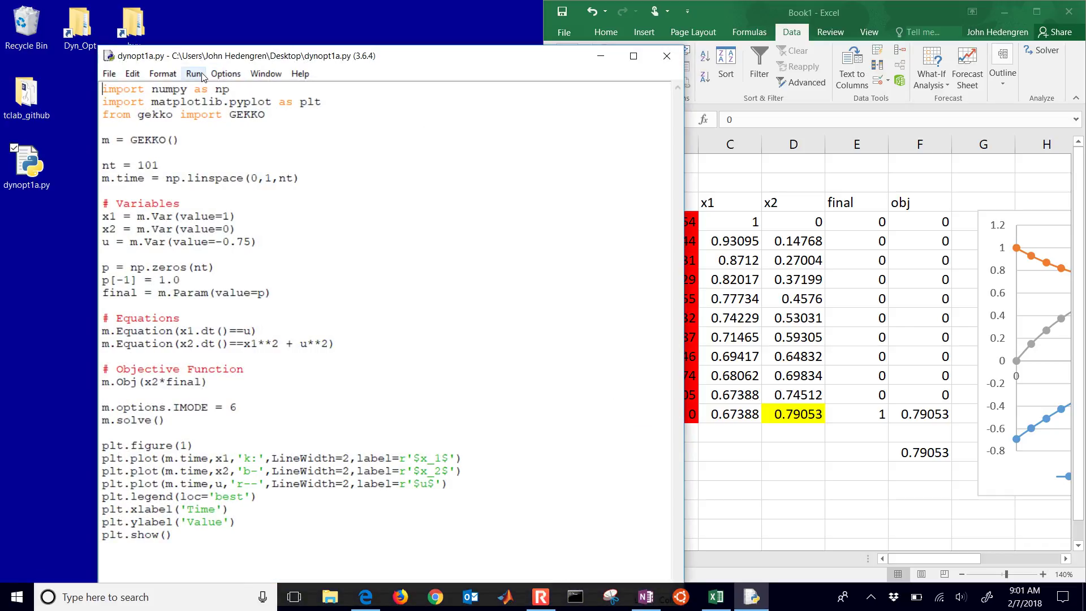
{"action": "left_click", "coordinate": [195, 74]}
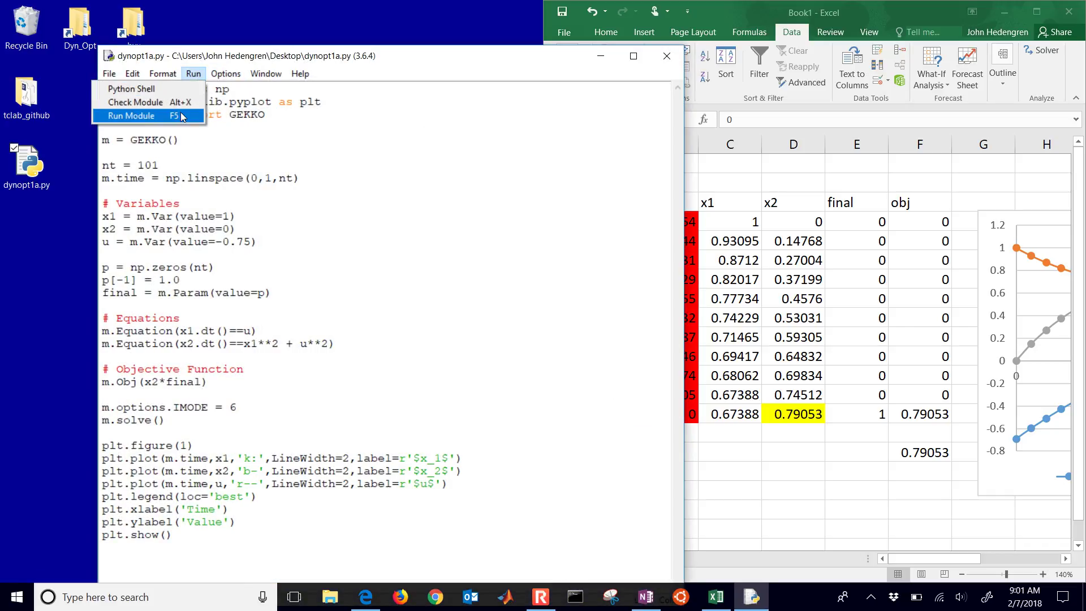
- Run dynopt1a.py and view the plot alongside the Excel results
{"action": "left_click", "coordinate": [136, 115]}
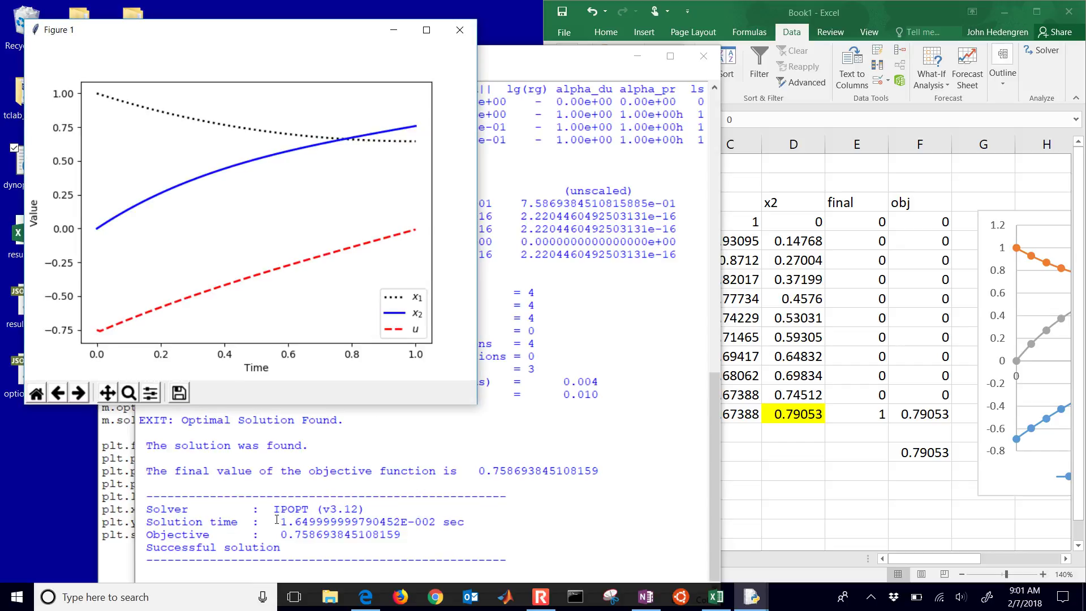
{"action": "left_click_drag", "start_coordinate": [280, 520], "coordinate": [436, 522]}
{"action": "left_click", "coordinate": [638, 56]}
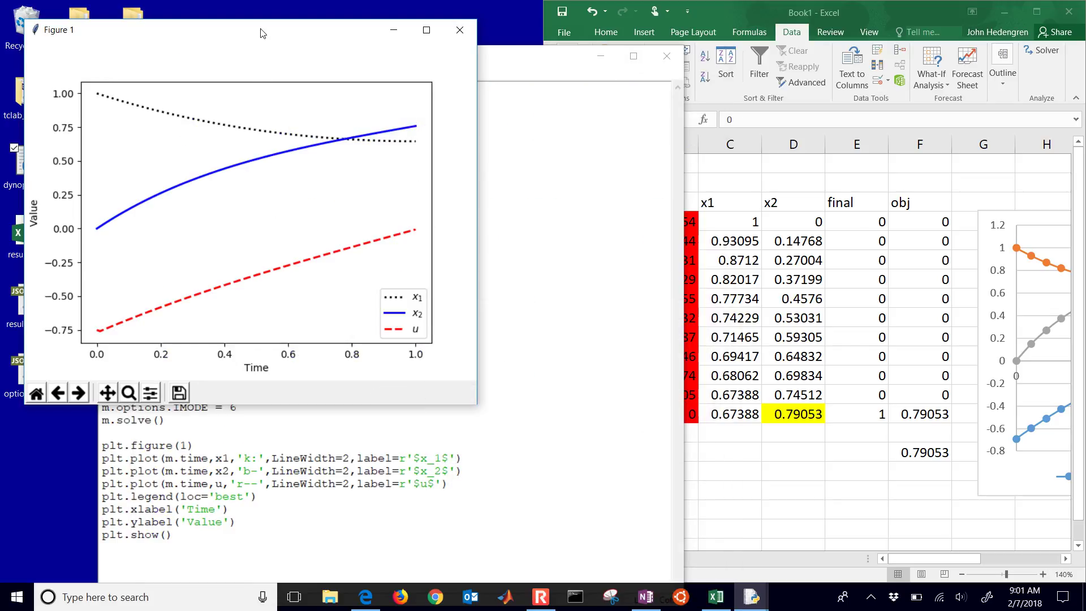
{"action": "left_click", "coordinate": [779, 12]}
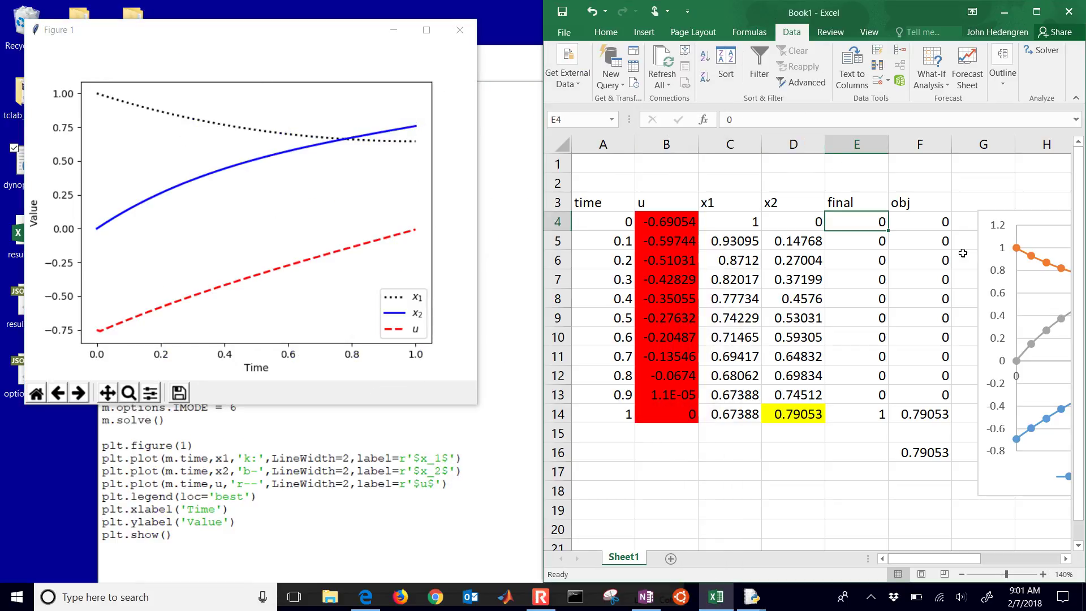
{"action": "left_click_drag", "start_coordinate": [959, 563], "coordinate": [998, 559]}
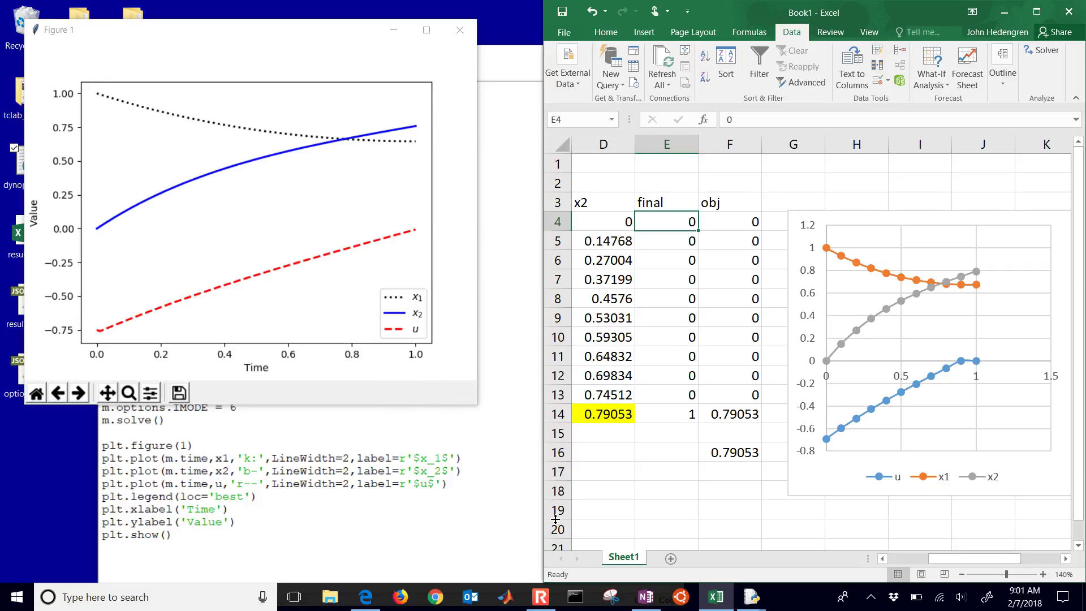
- Highlight the final objective 0.758693845108159 in the shell, then close the plot
{"action": "left_click", "coordinate": [750, 598]}
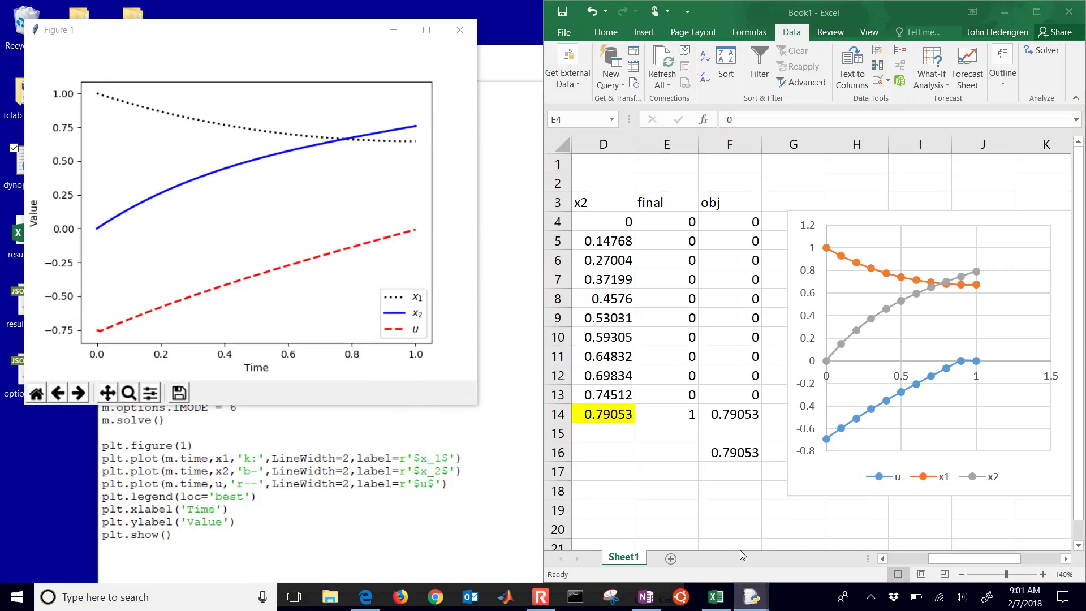
{"action": "left_click", "coordinate": [745, 557]}
{"action": "left_click", "coordinate": [281, 536]}
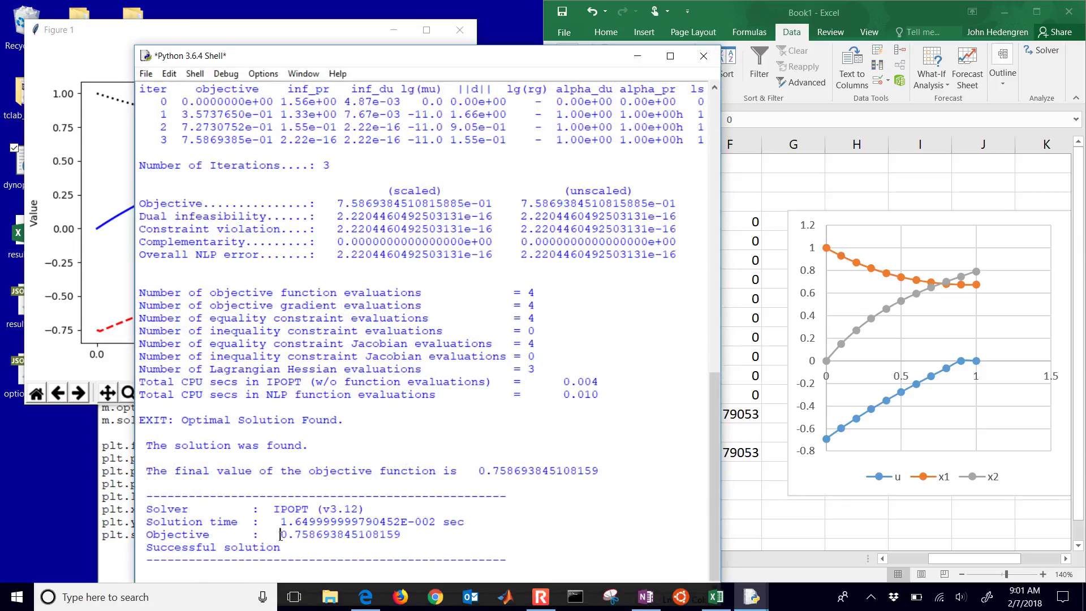
{"action": "left_click_drag", "start_coordinate": [469, 471], "coordinate": [613, 473]}
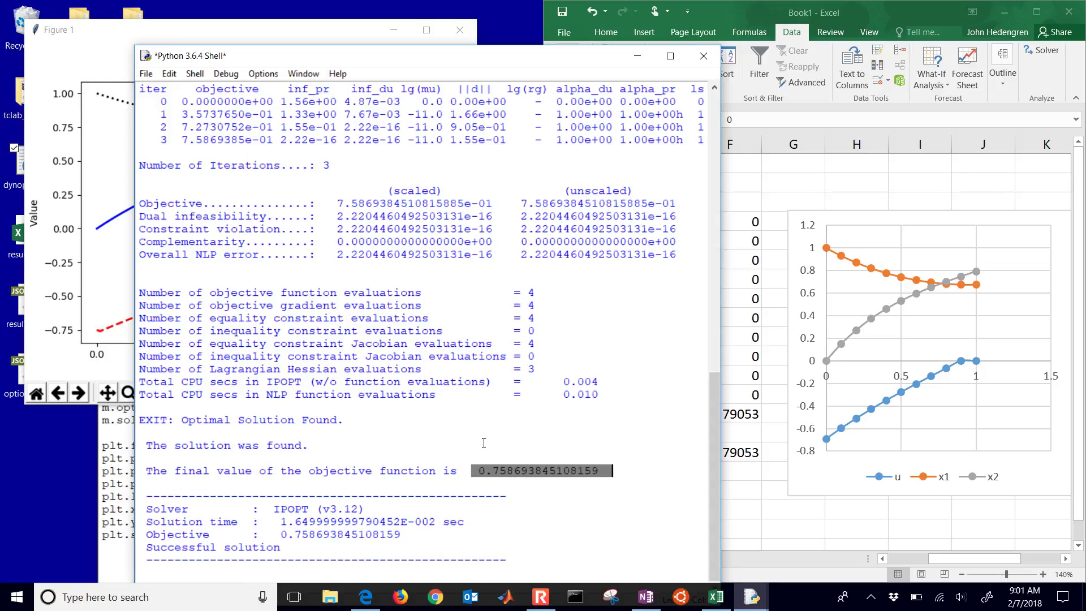
{"action": "left_click", "coordinate": [638, 56]}
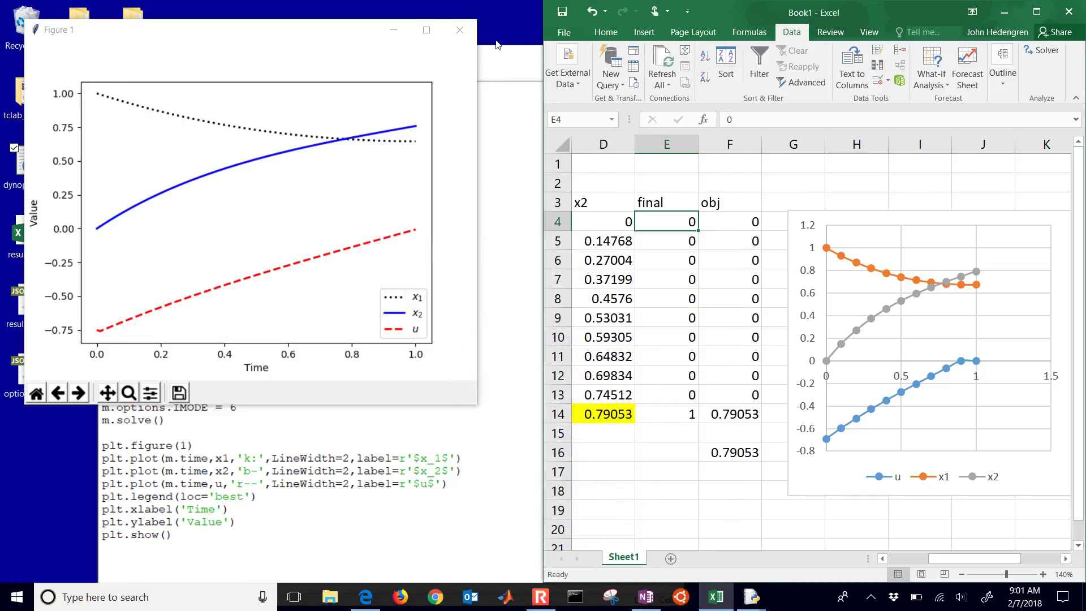
{"action": "left_click", "coordinate": [459, 30]}
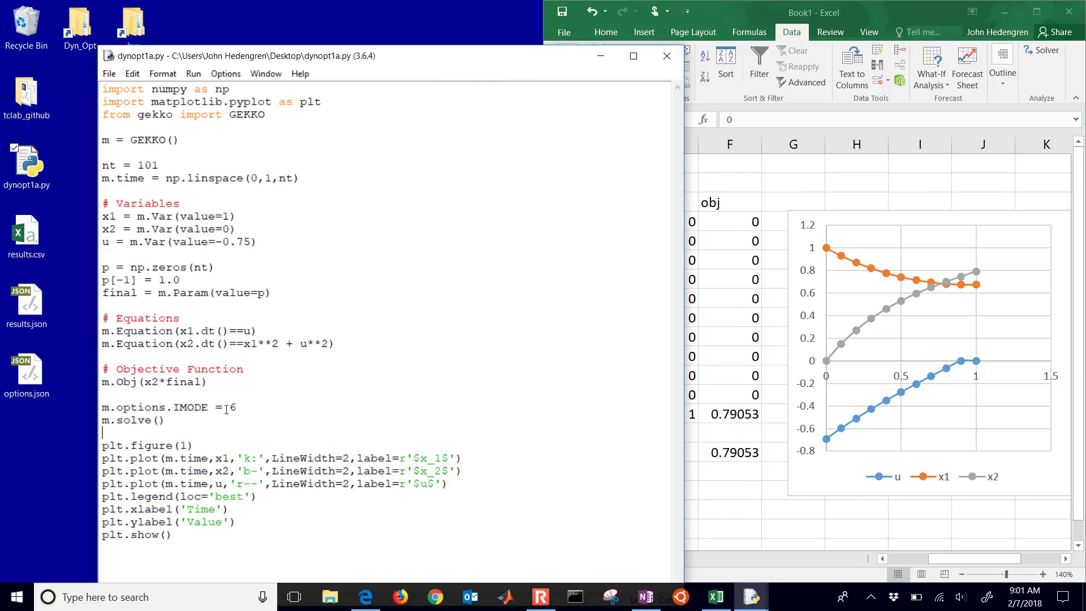
- Add print('Obj: ' + str(x2[-1])) after m.solve() and save the script
{"action": "key", "text": "Return"}
{"action": "key", "text": "Return"}
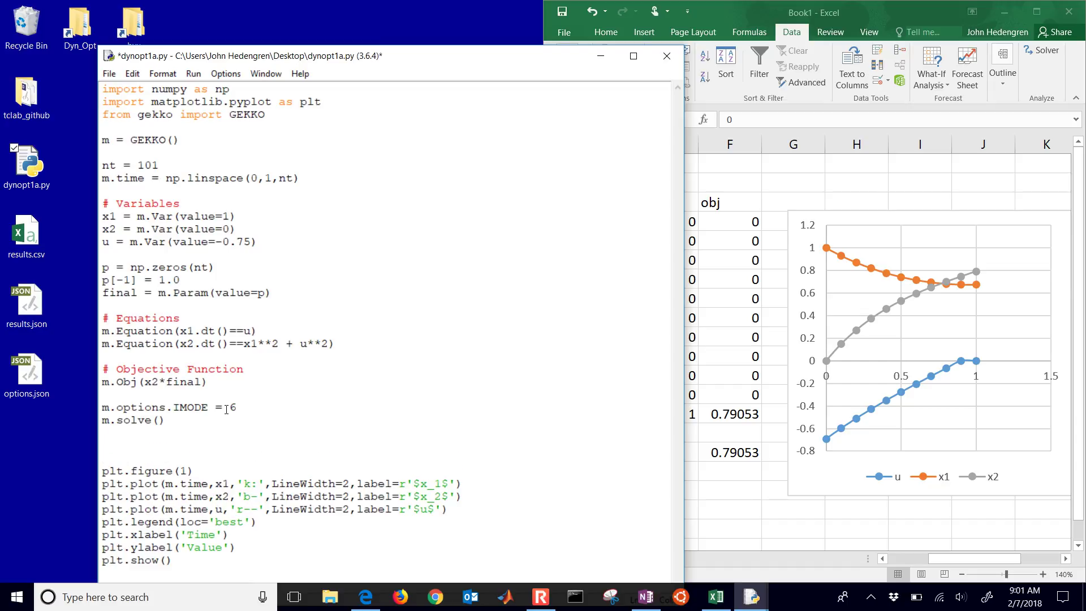
{"action": "type", "text": "print('"}
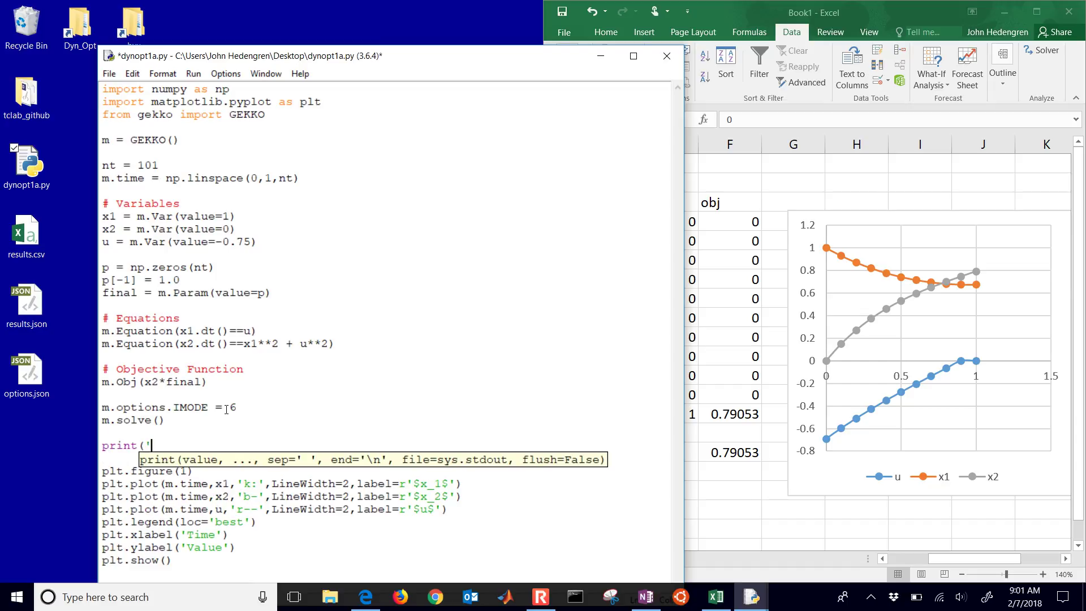
{"action": "type", "text": "Obj: ' + str("}
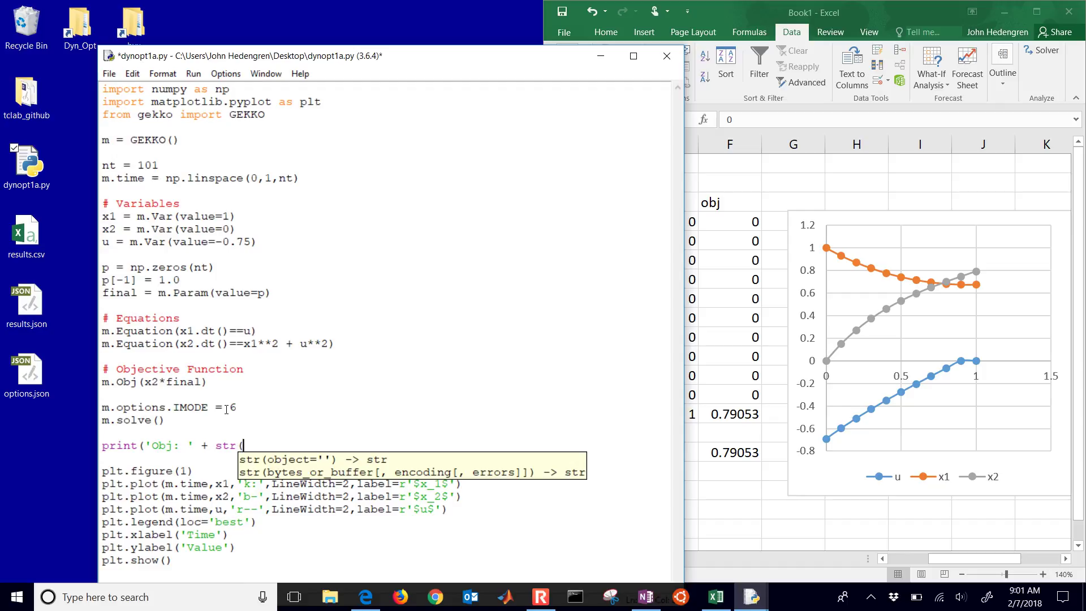
{"action": "type", "text": "x2[-1]))"}
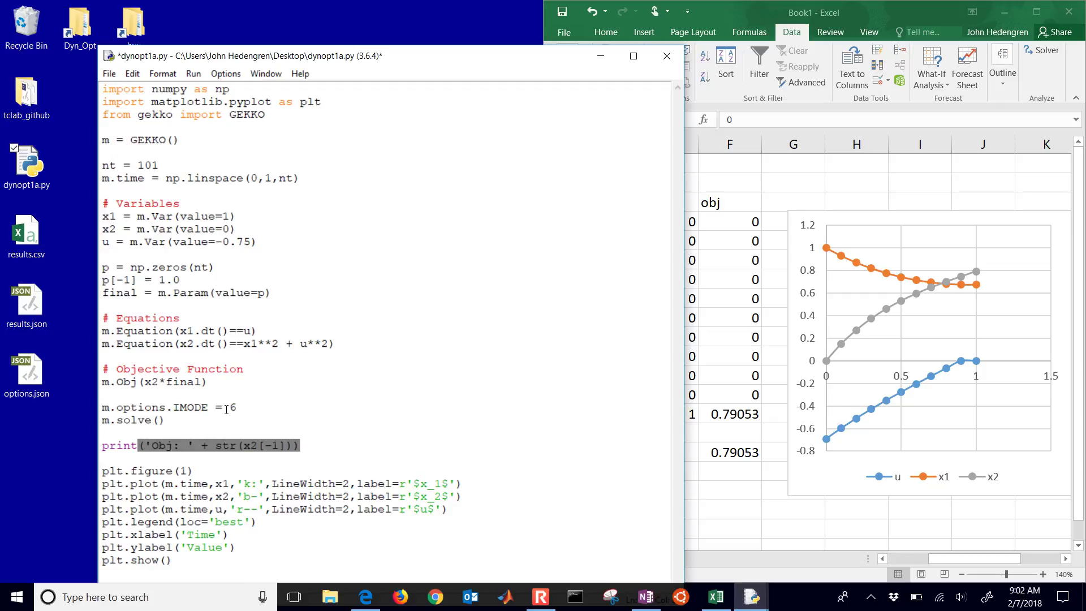
{"action": "type", "text": "s"}
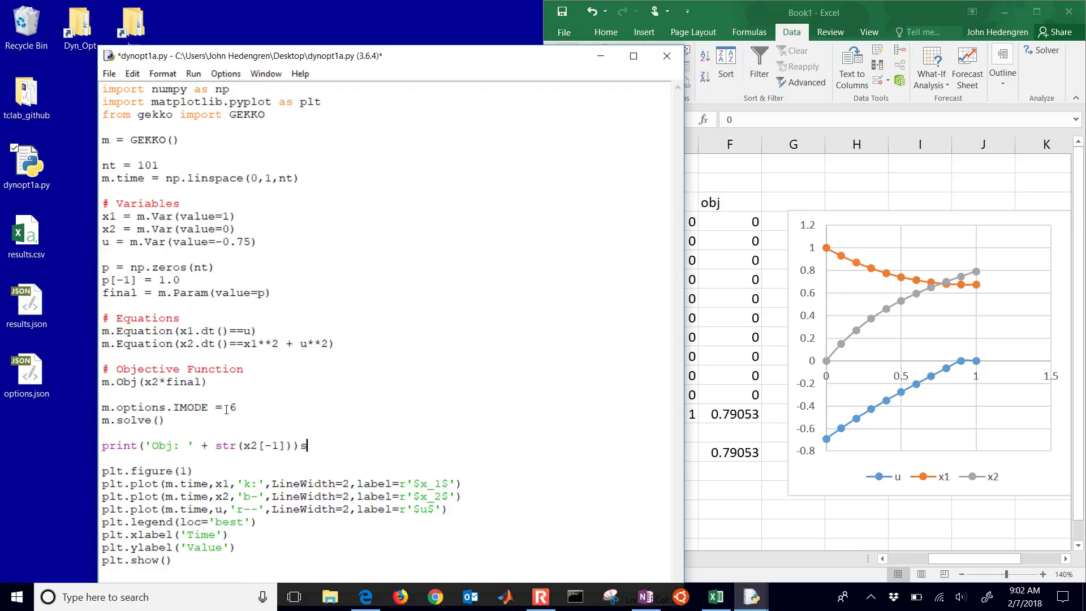
{"action": "key", "text": "BackSpace"}
{"action": "key", "text": "ctrl+s"}
{"action": "left_click_drag", "start_coordinate": [244, 445], "coordinate": [282, 445]}
{"action": "left_click", "coordinate": [193, 73]}
- Run the script, compare printed Obj: 0.7586938 with objective 0.758693845108159, and close the plot
{"action": "left_click", "coordinate": [175, 116]}
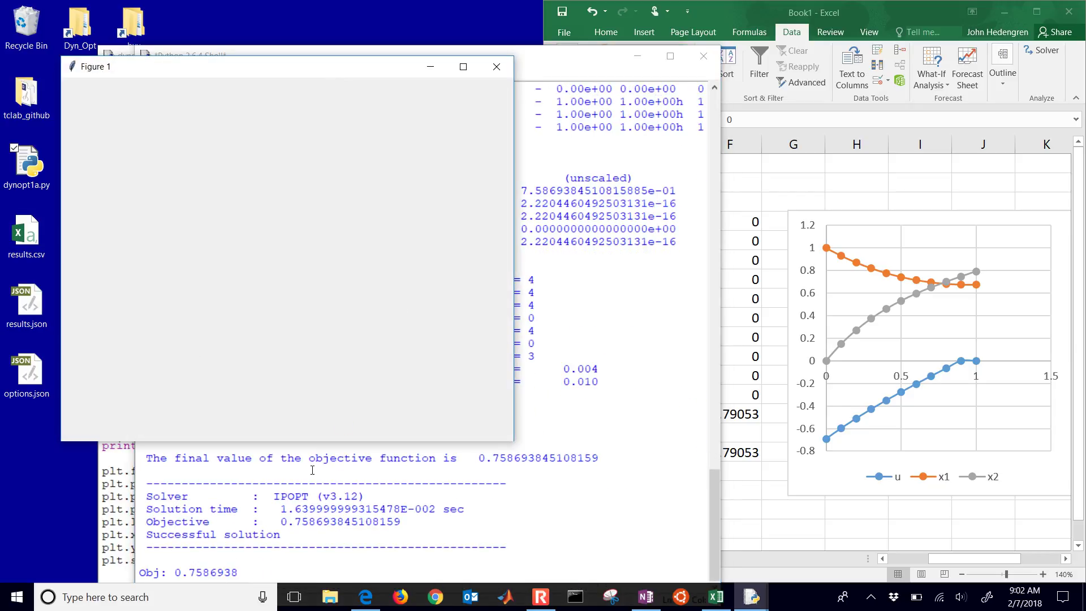
{"action": "left_click_drag", "start_coordinate": [239, 573], "coordinate": [138, 572]}
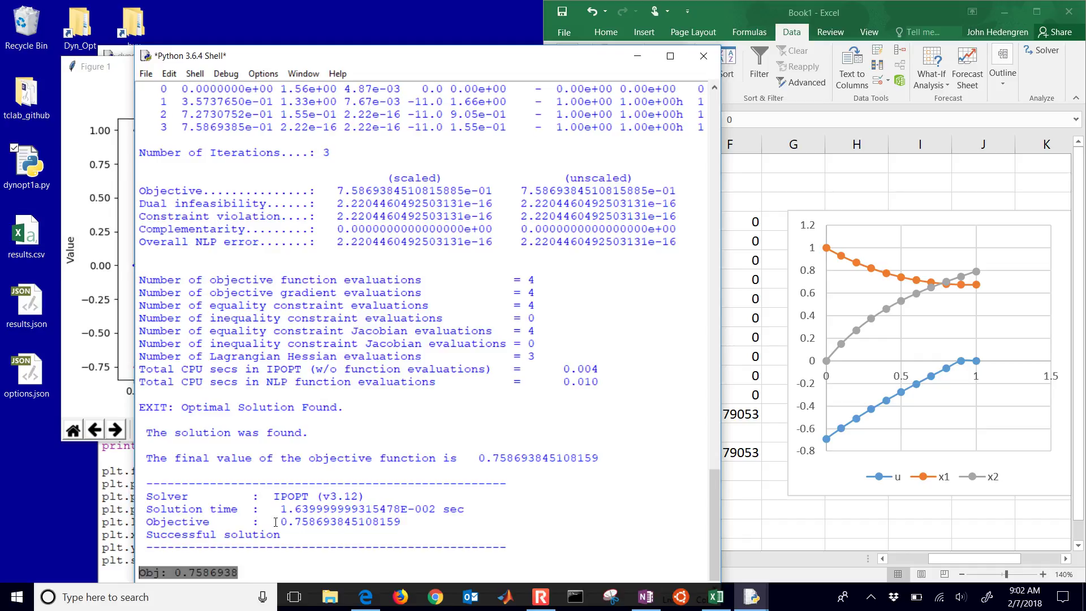
{"action": "left_click_drag", "start_coordinate": [281, 521], "coordinate": [401, 522]}
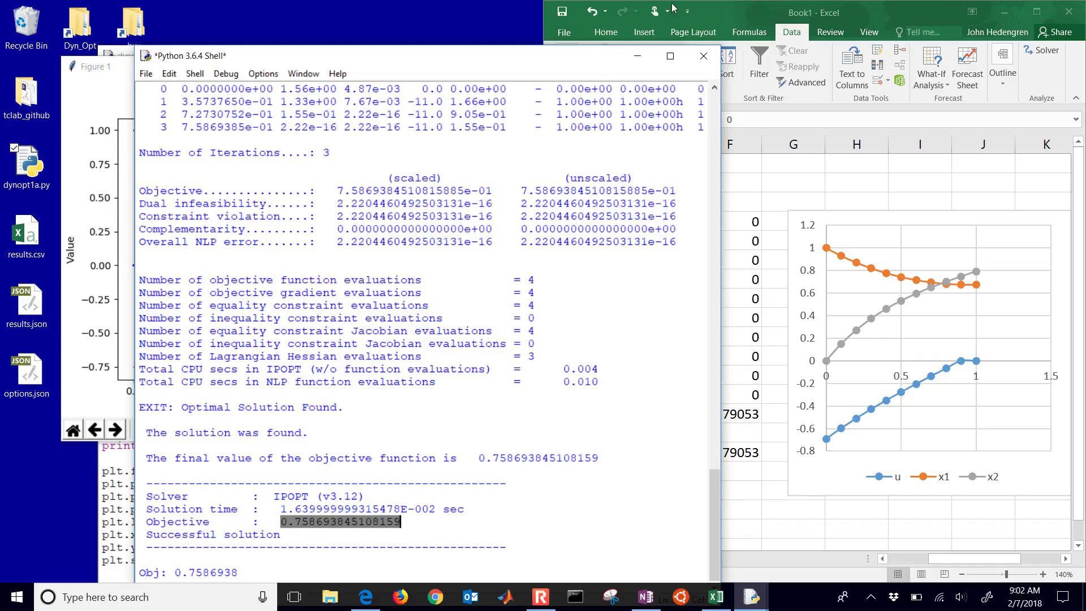
{"action": "left_click", "coordinate": [638, 56]}
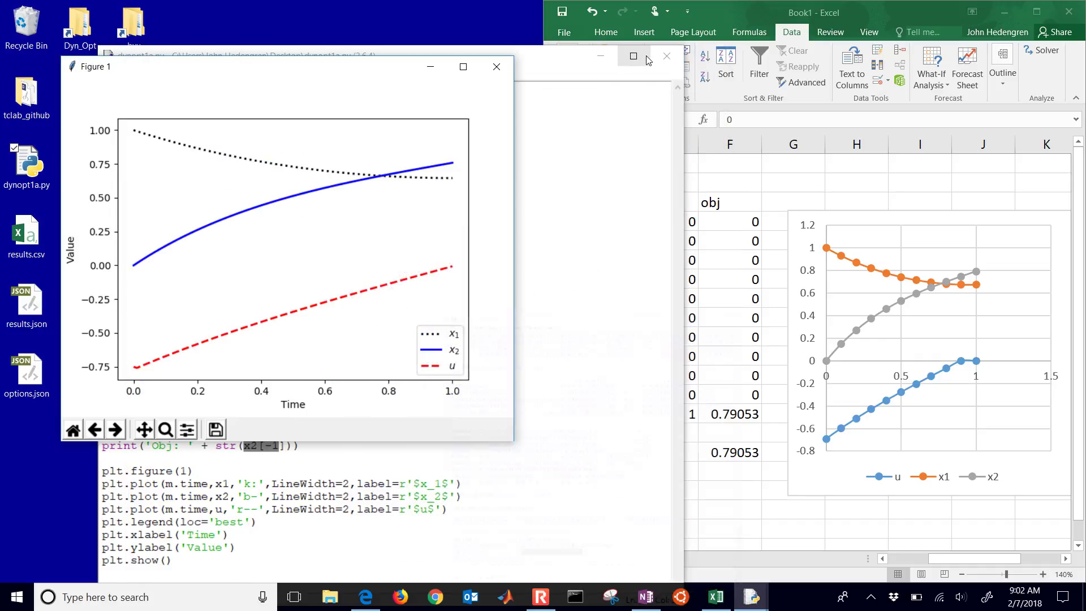
{"action": "left_click", "coordinate": [497, 68]}
{"action": "left_click", "coordinate": [339, 382]}
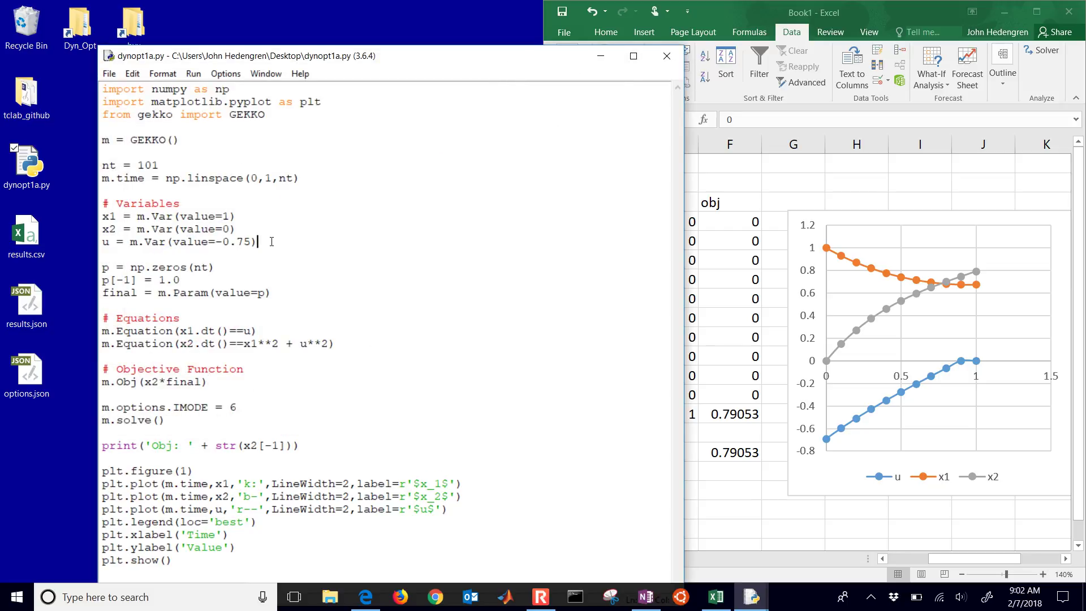
- Move the u definition above # Variables and change it to m.MV(value=-0.75)
{"action": "left_click_drag", "start_coordinate": [270, 242], "coordinate": [103, 244]}
{"action": "key", "text": "ctrl+c"}
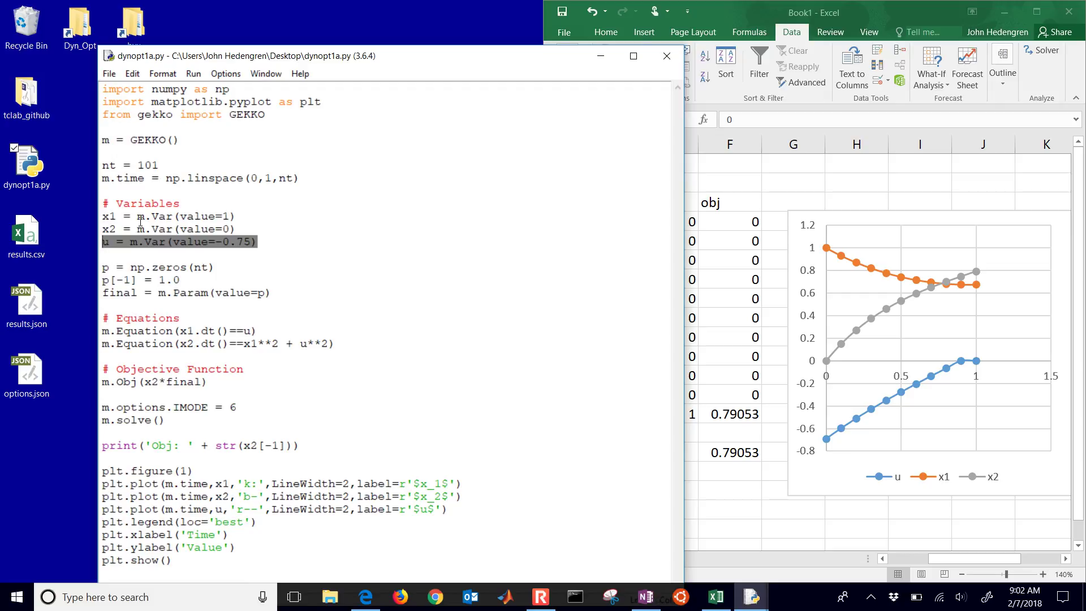
{"action": "key", "text": "Delete"}
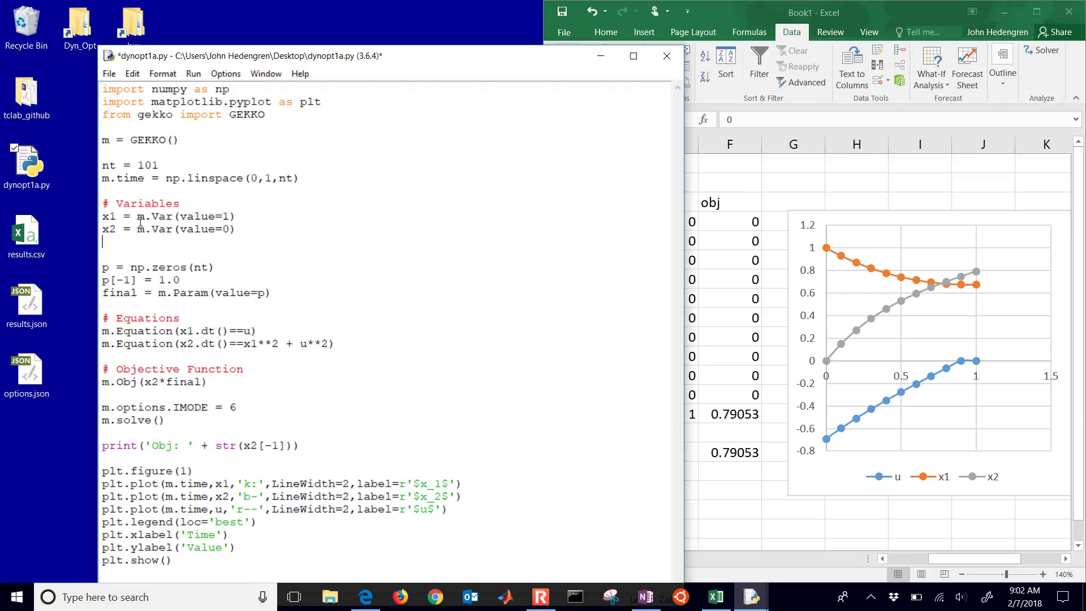
{"action": "key", "text": "Return"}
{"action": "key", "text": "Return"}
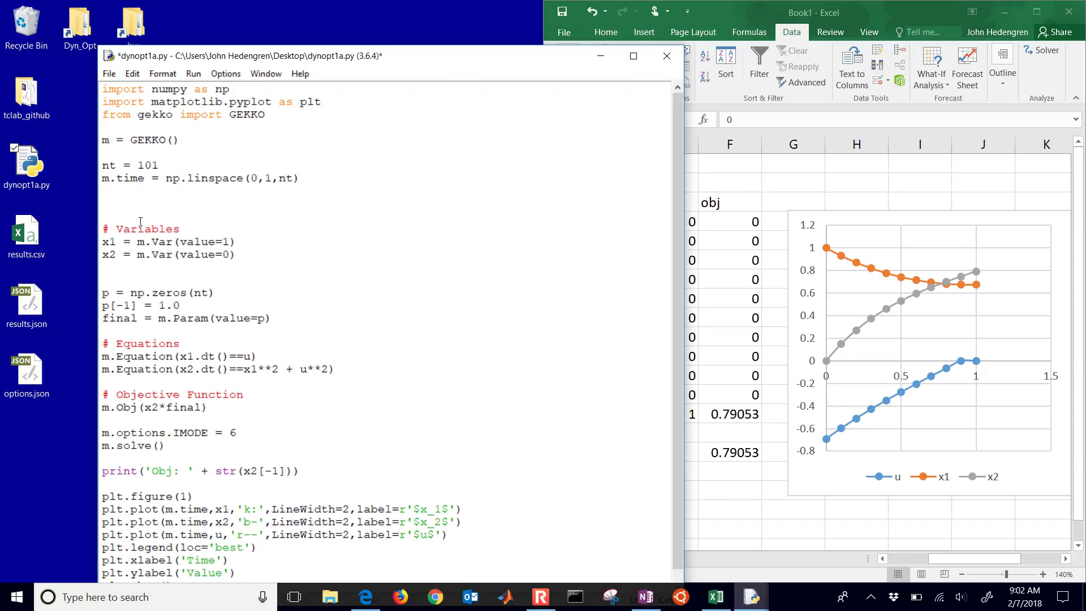
{"action": "key", "text": "ctrl+v"}
{"action": "key", "text": "Left"}
{"action": "key", "text": "Left"}
{"action": "key", "text": "Left"}
{"action": "key", "text": "Left"}
{"action": "key", "text": "BackSpace"}
{"action": "key", "text": "BackSpace"}
{"action": "key", "text": "BackSpace"}
{"action": "type", "text": "MV"}
- Add u.STATUS = 1 beneath the u definition and save, then draft a u.DCOST line
{"action": "key", "text": "Return"}
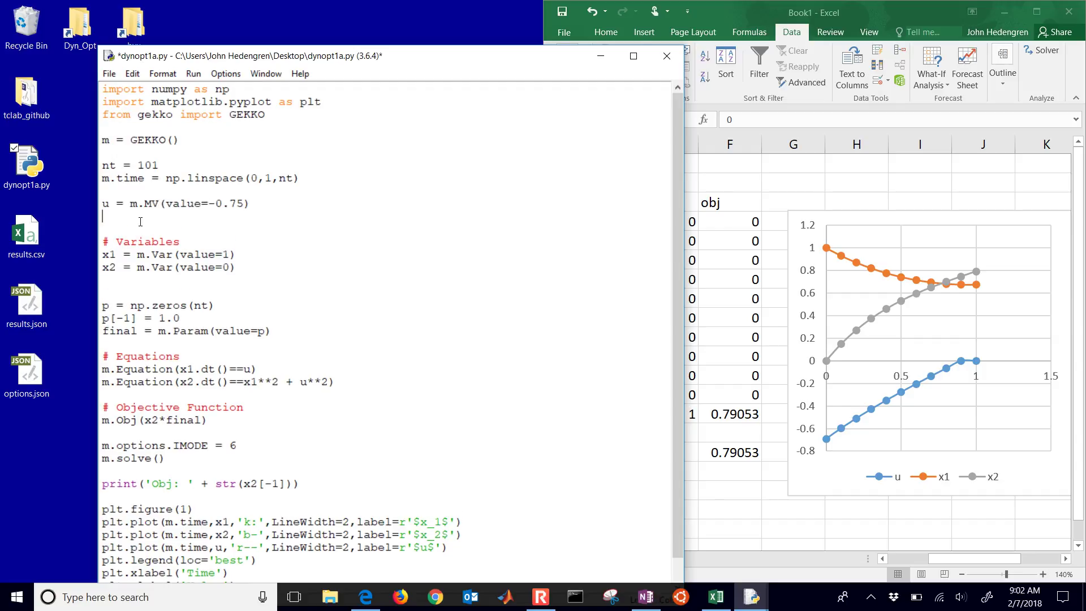
{"action": "type", "text": "u.STATUS = 1"}
{"action": "key", "text": "ctrl+s"}
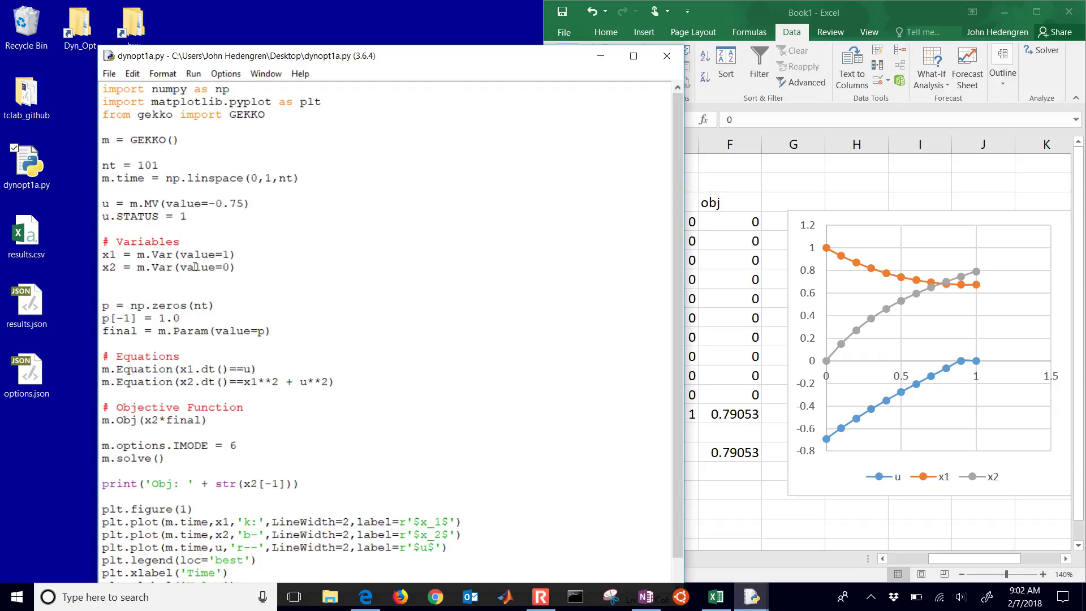
{"action": "key", "text": "Return"}
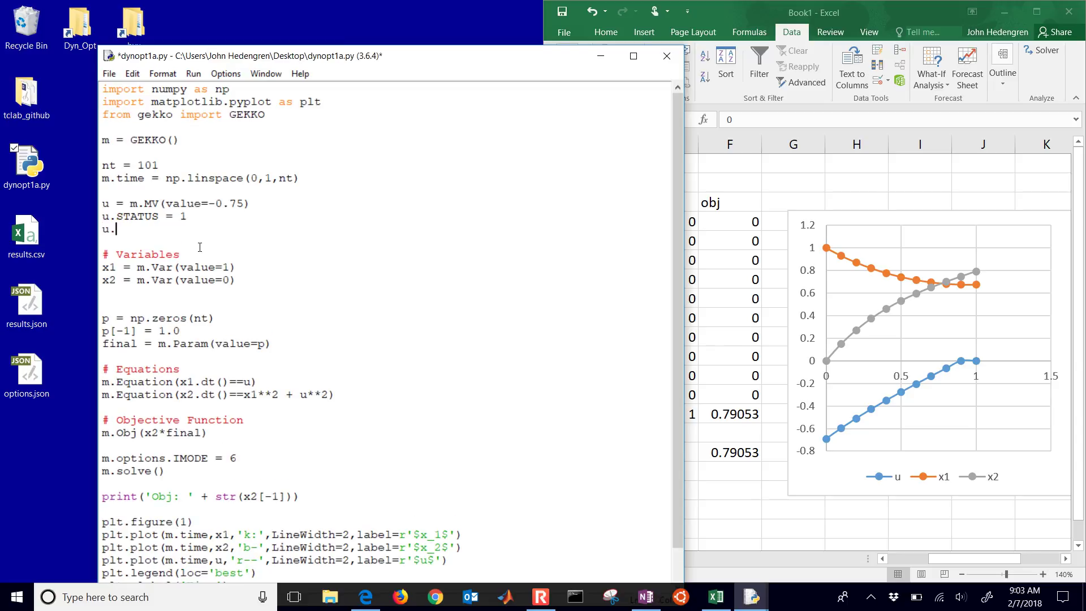
{"action": "type", "text": "u.DCOST"}
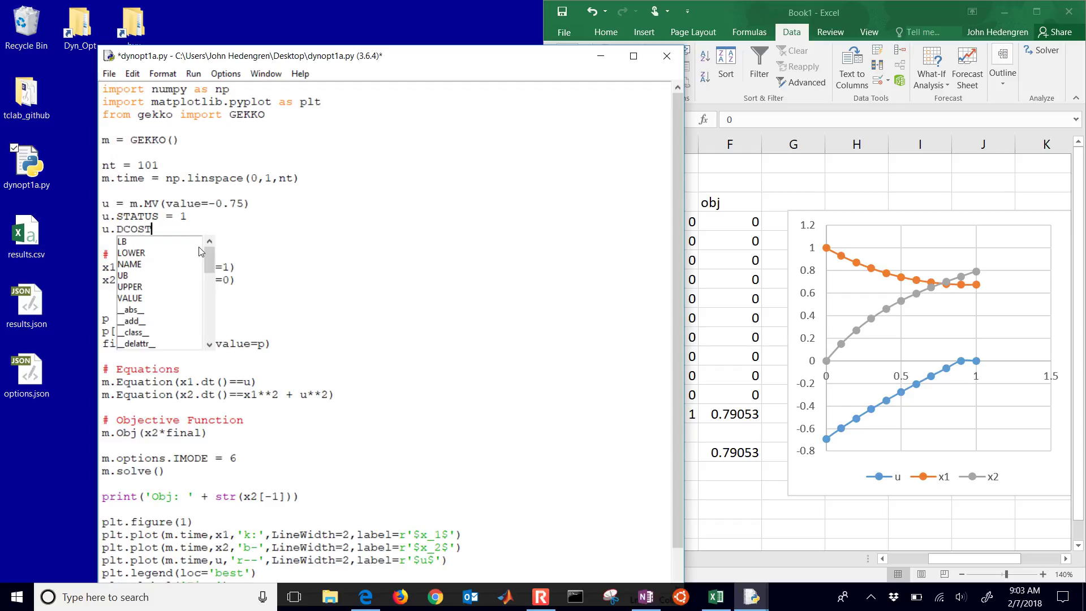
{"action": "type", "text": " = 0"}
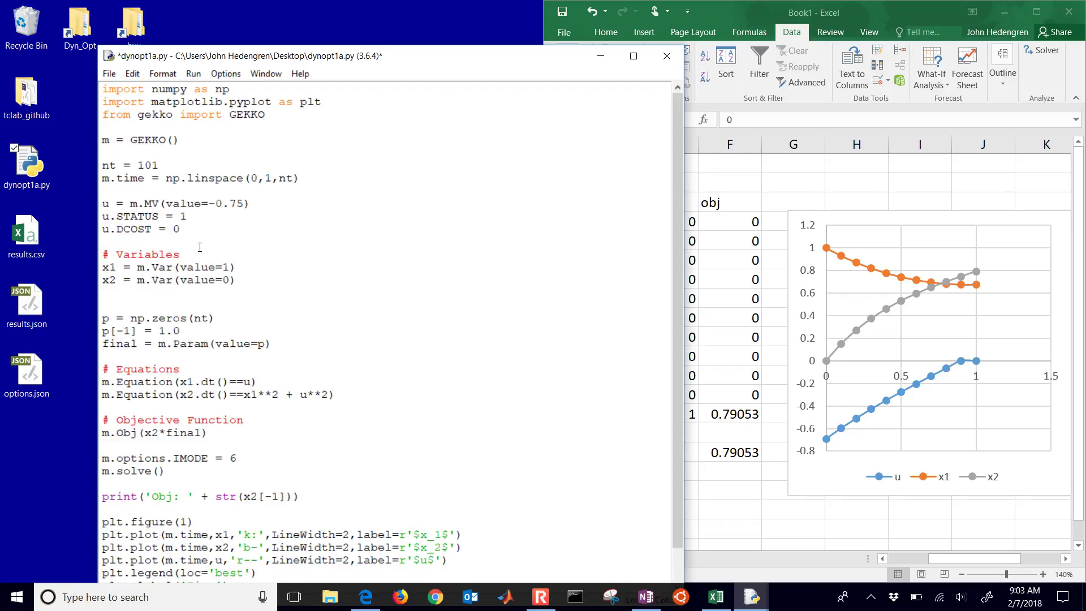
{"action": "type", "text": ".1"}
{"action": "key", "text": "BackSpace"}
{"action": "key", "text": "BackSpace"}
{"action": "key", "text": "BackSpace"}
{"action": "key", "text": "BackSpace"}
{"action": "key", "text": "BackSpace"}
{"action": "key", "text": "BackSpace"}
{"action": "key", "text": "BackSpace"}
{"action": "key", "text": "BackSpace"}
{"action": "key", "text": "BackSpace"}
{"action": "key", "text": "BackSpace"}
{"action": "key", "text": "BackSpace"}
{"action": "key", "text": "BackSpace"}
{"action": "key", "text": "BackSpace"}
{"action": "key", "text": "BackSpace"}
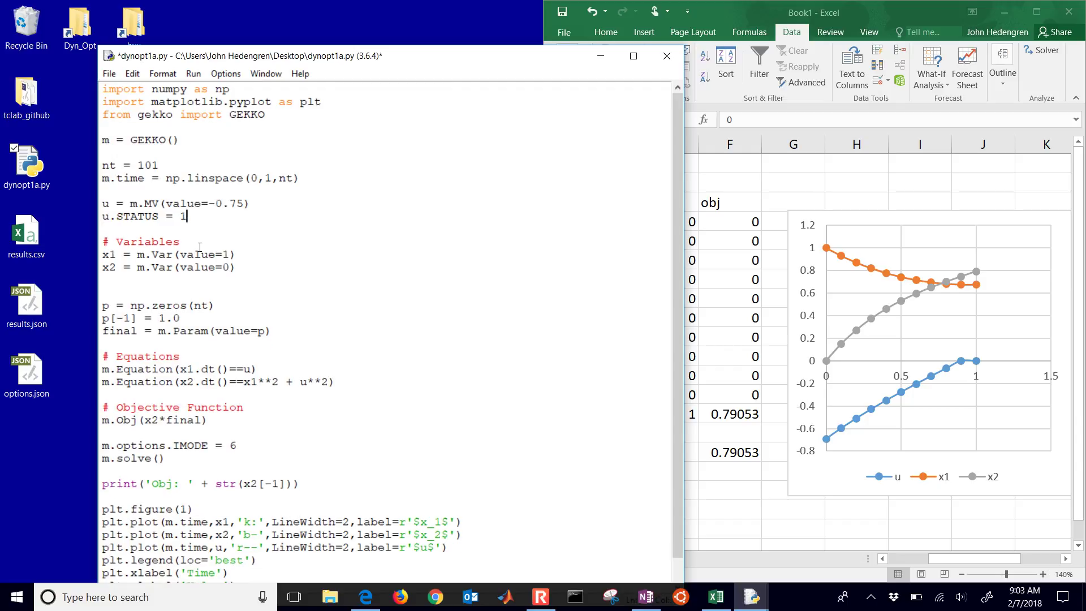
- Save and re-run with u as an MV, getting objective 0.758735941310483, then select the u.STATUS line
{"action": "key", "text": "ctrl+s"}
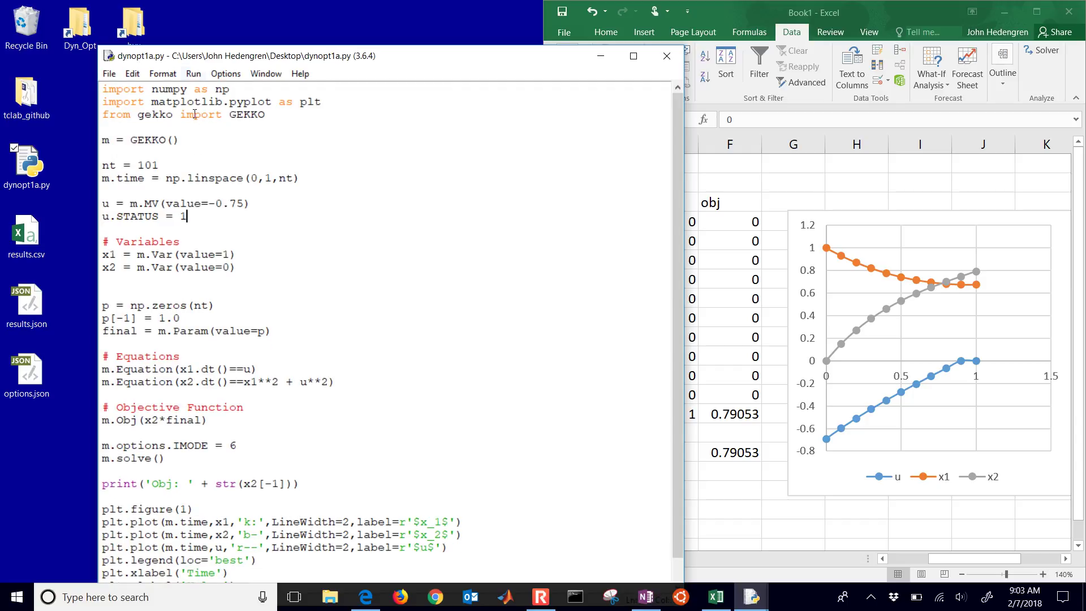
{"action": "left_click", "coordinate": [193, 74]}
{"action": "left_click", "coordinate": [195, 117]}
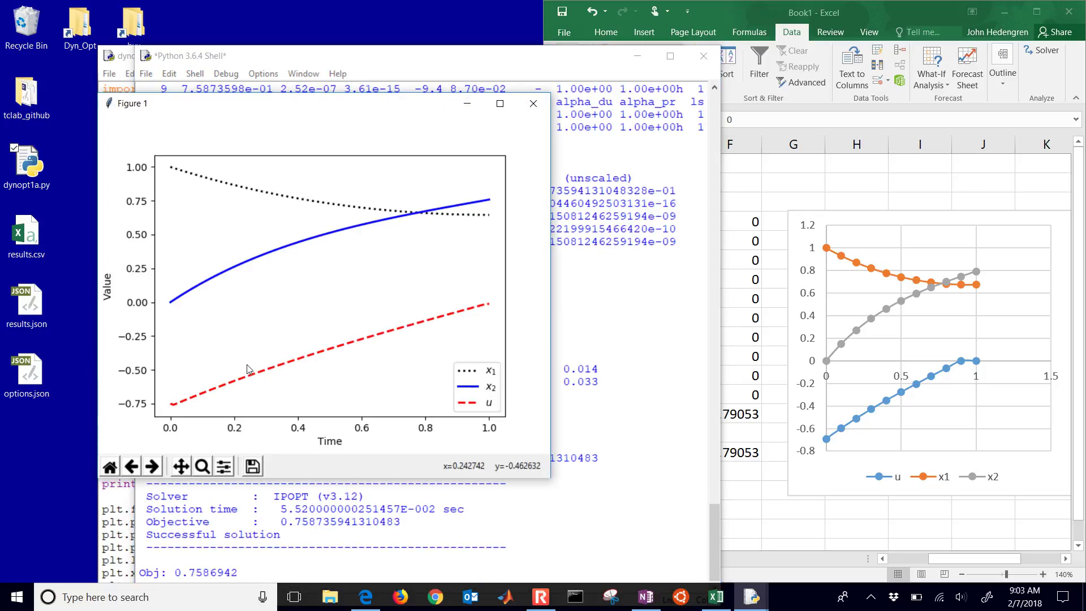
{"action": "left_click", "coordinate": [534, 103]}
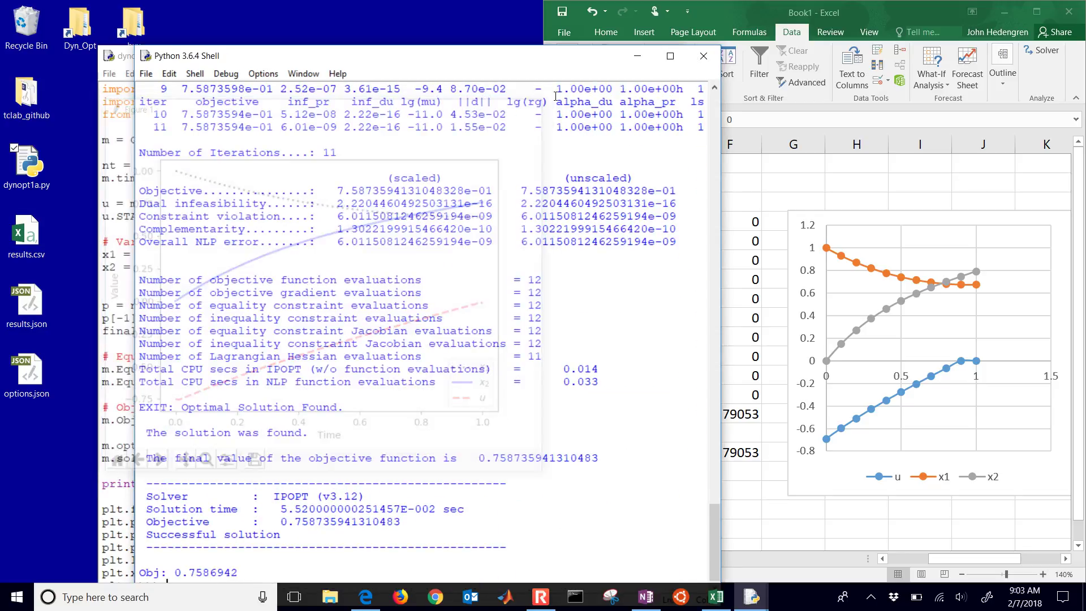
{"action": "left_click", "coordinate": [638, 59]}
{"action": "left_click_drag", "start_coordinate": [195, 219], "coordinate": [102, 198]}
{"action": "mouse_move", "coordinate": [186, 216]}
{"action": "left_mouse_down"}
{"action": "mouse_move", "coordinate": [116, 242]}
{"action": "mouse_move", "coordinate": [122, 221]}
{"action": "mouse_move", "coordinate": [190, 216]}
{"action": "left_mouse_up"}
{"action": "left_click", "coordinate": [115, 218]}
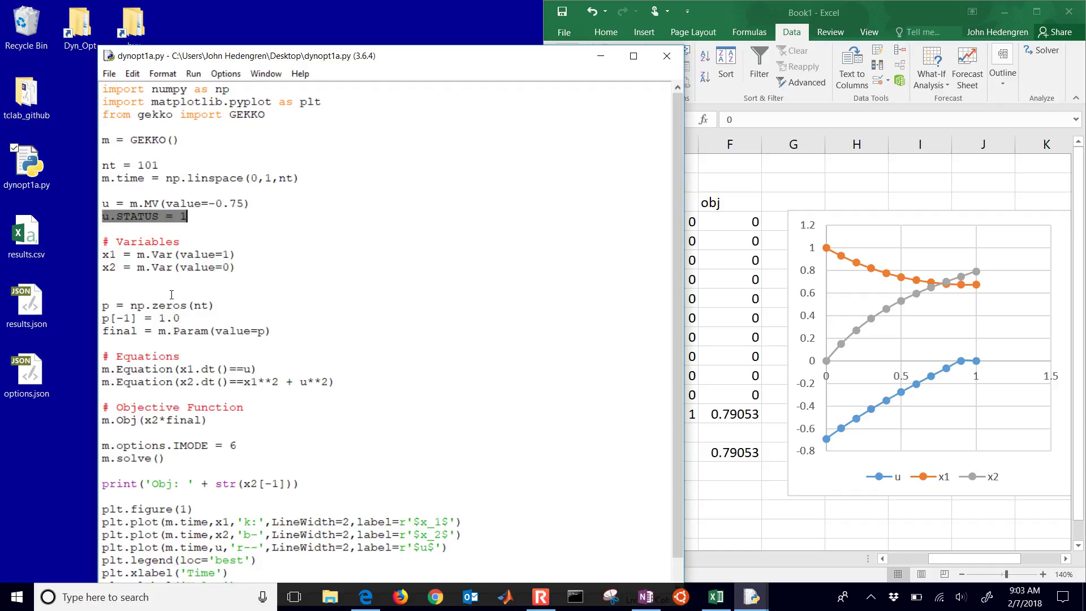
- Open the apmonitor.com/do course home page in Edge
{"action": "left_click", "coordinate": [366, 597]}
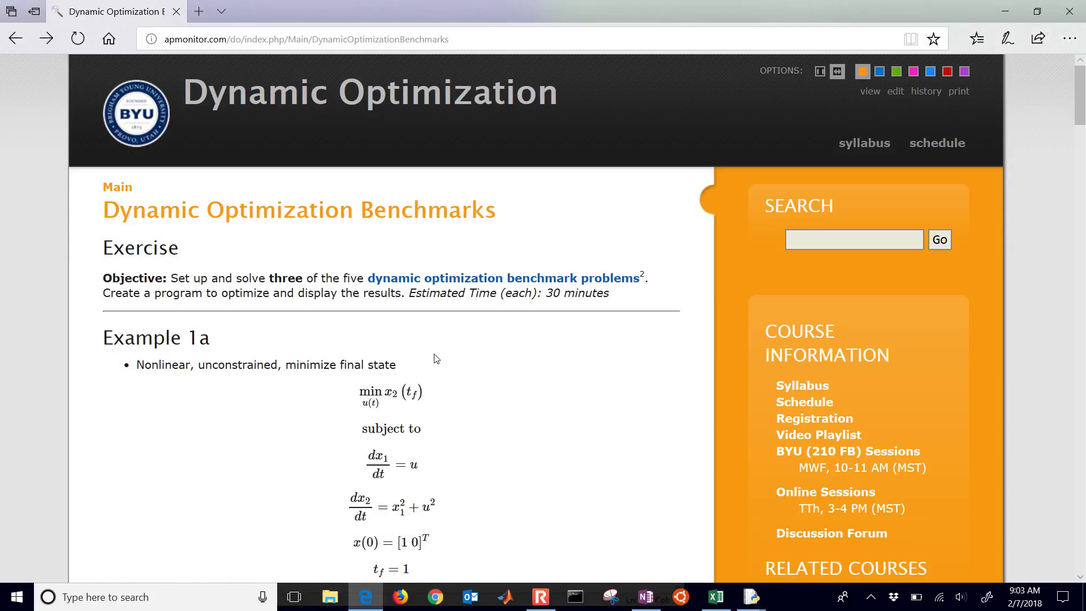
{"action": "left_click", "coordinate": [335, 41]}
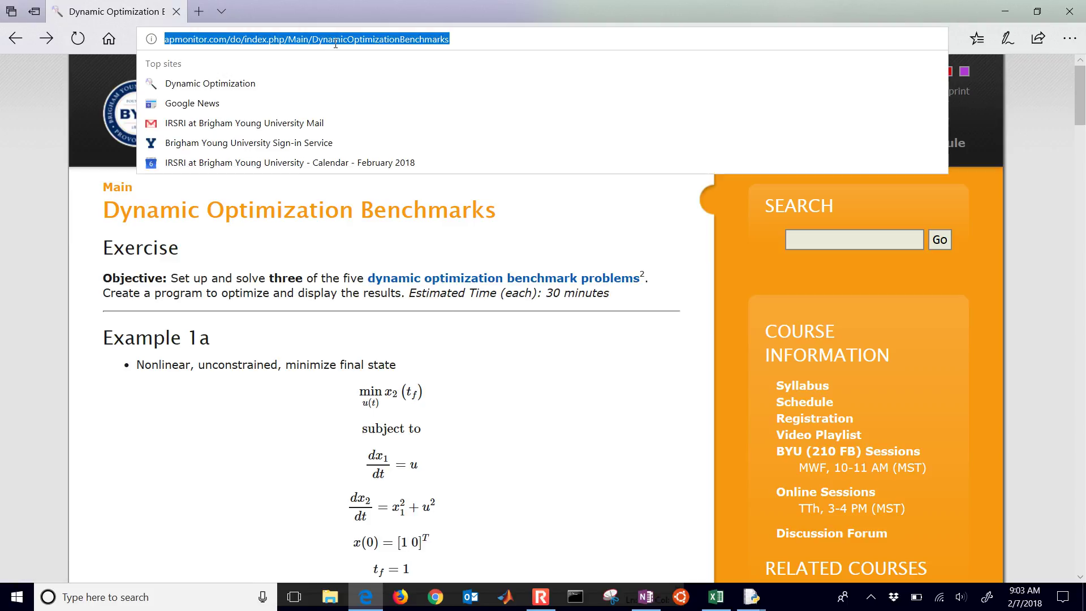
{"action": "type", "text": "apmonitor.com/d"}
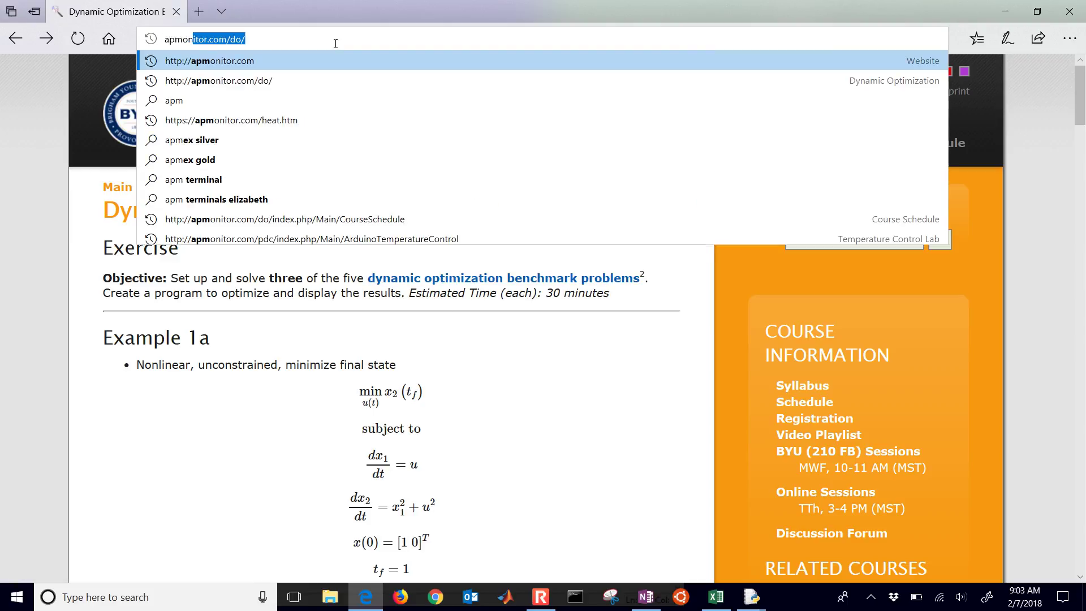
{"action": "type", "text": "o"}
{"action": "key", "text": "Return"}
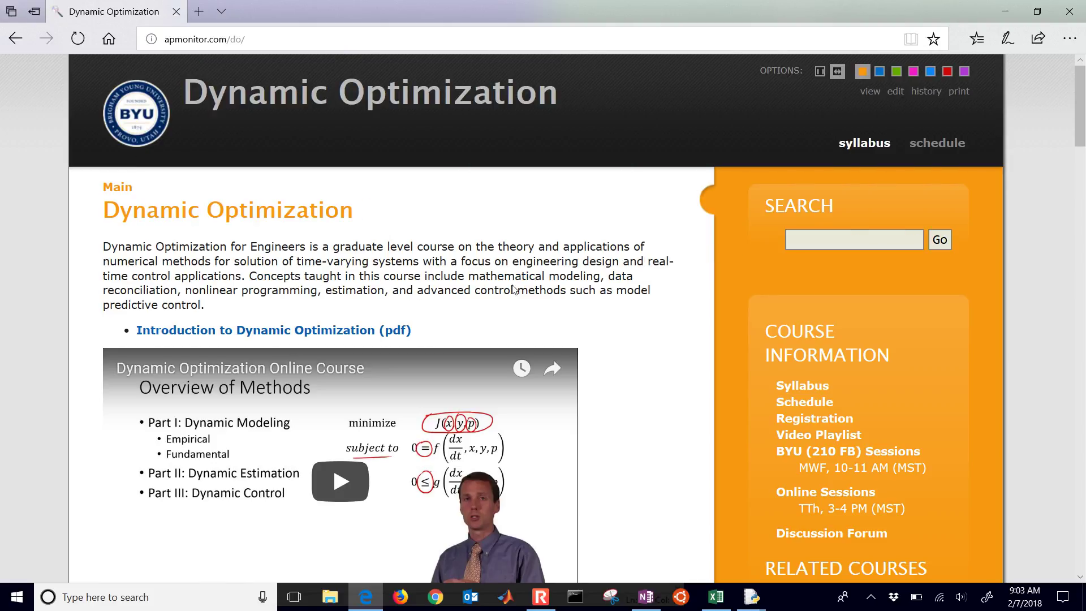
{"action": "scroll", "coordinate": [567, 306], "scroll_direction": "down", "scroll_amount": 7}
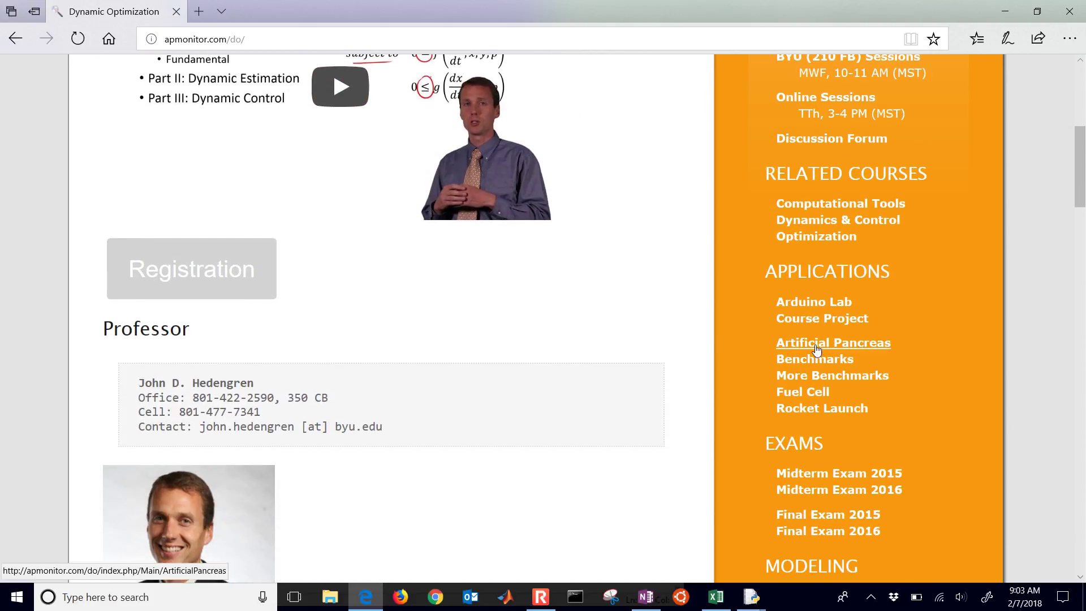
{"action": "scroll", "coordinate": [827, 363], "scroll_direction": "up", "scroll_amount": 5}
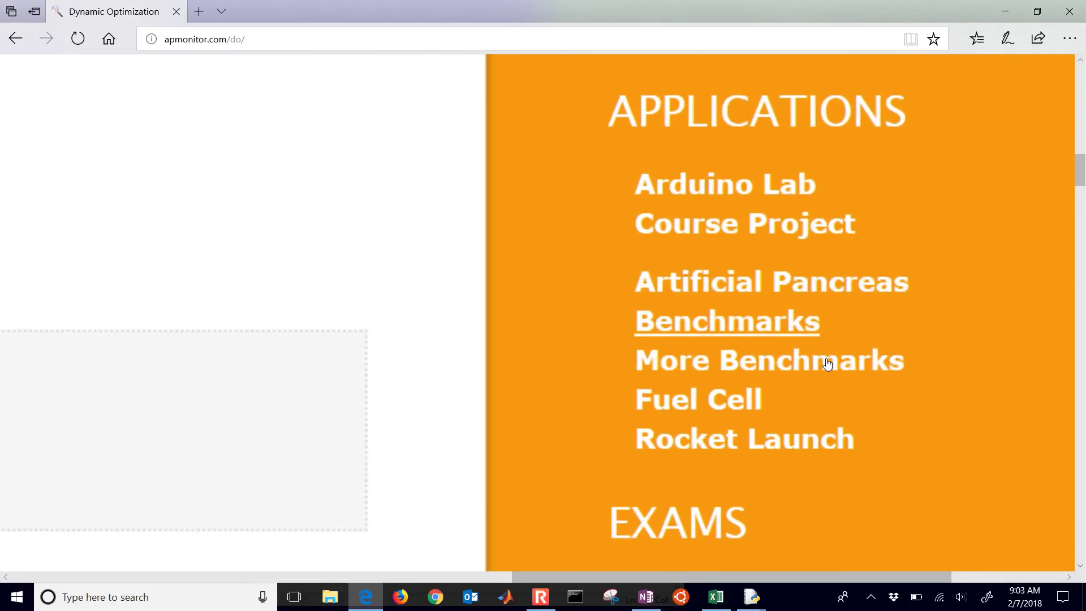
- Open the Dynamic Optimization Benchmarks page and scroll to the Benchmark 1a/1b solution
{"action": "left_click", "coordinate": [827, 363]}
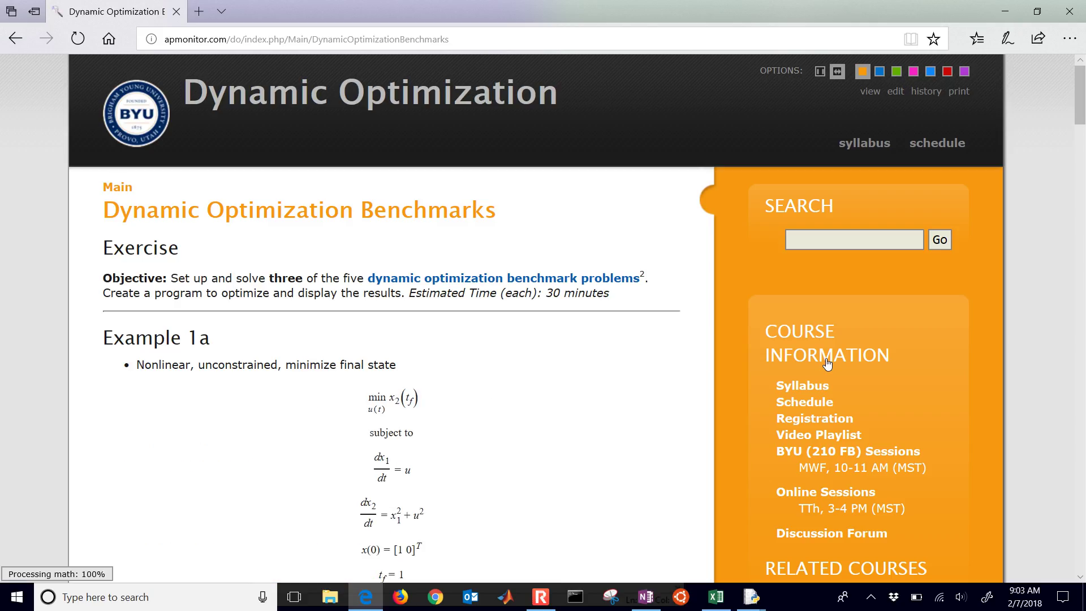
{"action": "scroll", "coordinate": [827, 362], "scroll_direction": "down", "scroll_amount": 2}
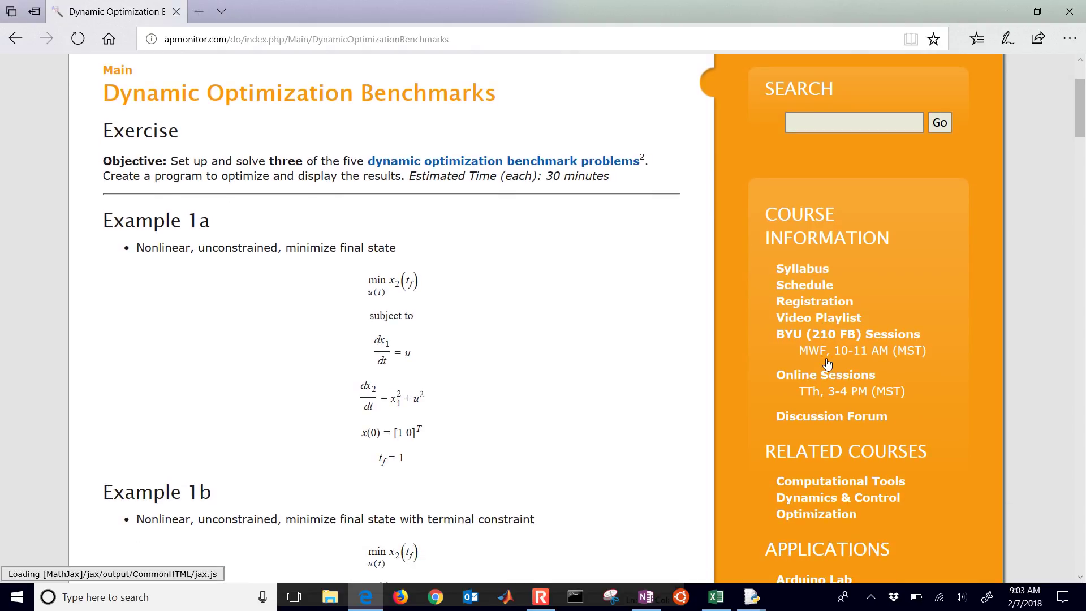
{"action": "scroll", "coordinate": [827, 362], "scroll_direction": "down", "scroll_amount": 2}
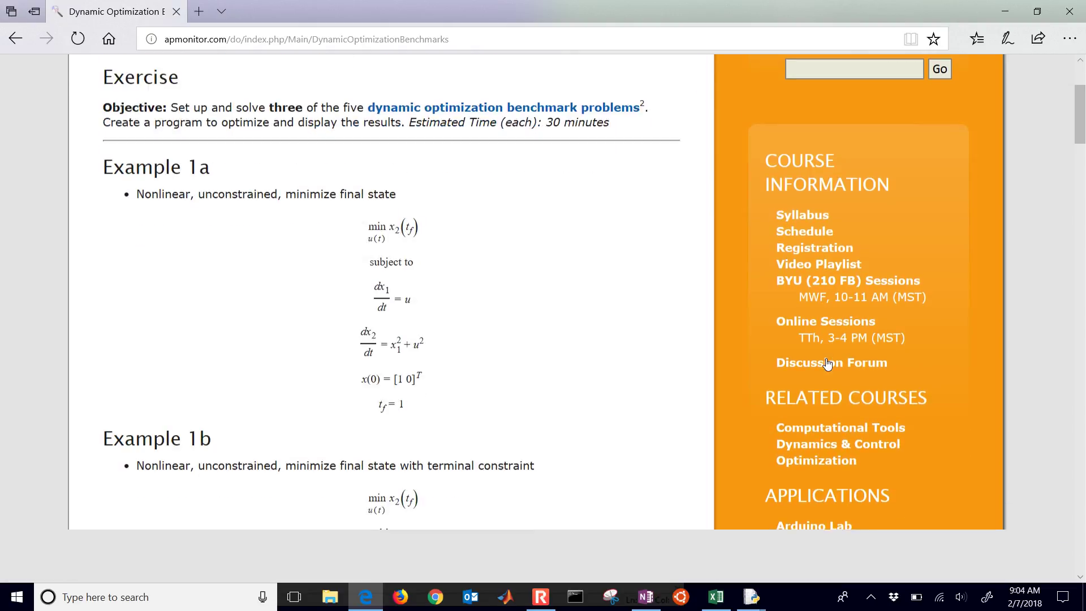
{"action": "scroll", "coordinate": [827, 363], "scroll_direction": "down", "scroll_amount": 5}
{"action": "scroll", "coordinate": [827, 363], "scroll_direction": "down", "scroll_amount": 11}
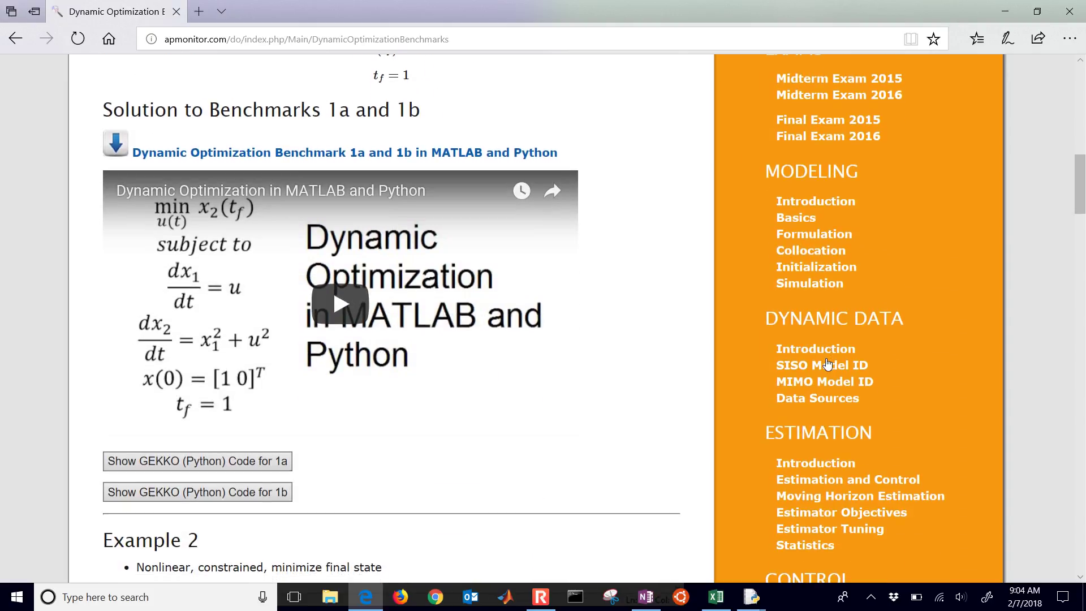
{"action": "scroll", "coordinate": [828, 363], "scroll_direction": "down", "scroll_amount": 2}
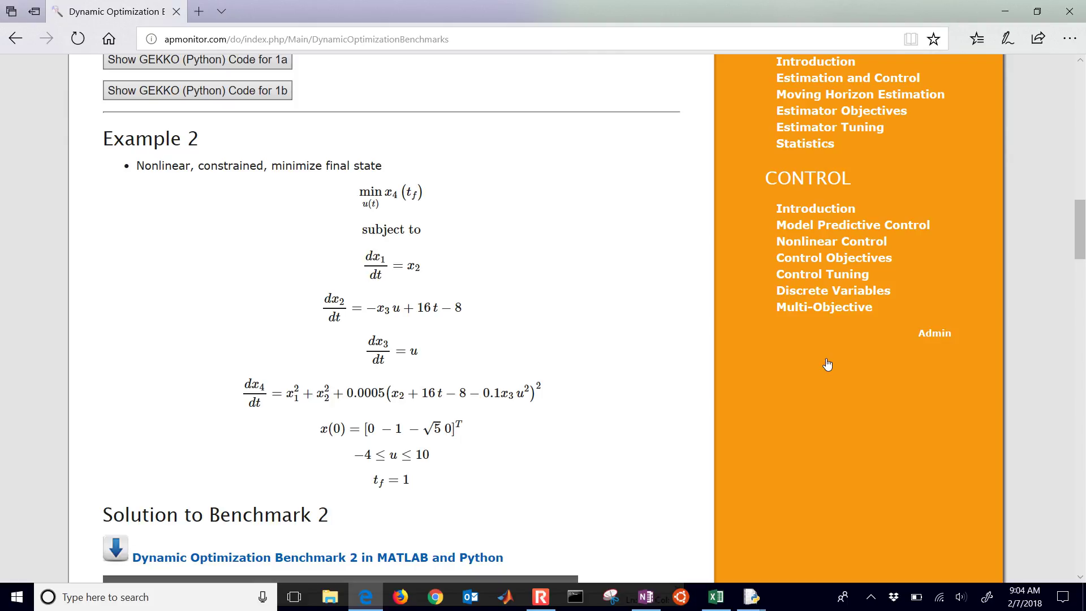
{"action": "scroll", "coordinate": [827, 363], "scroll_direction": "down", "scroll_amount": 9}
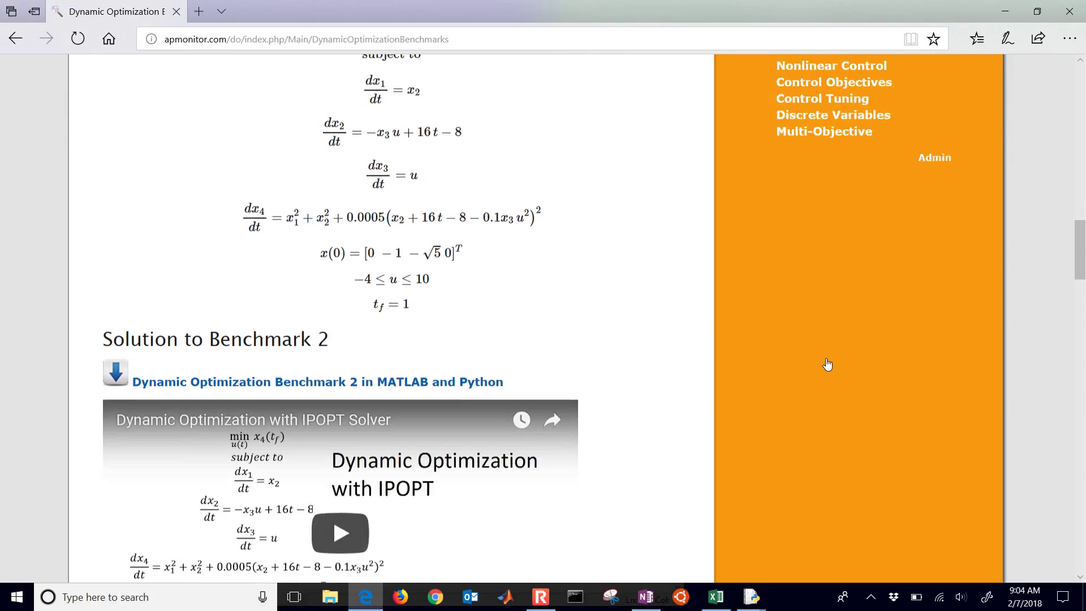
{"action": "scroll", "coordinate": [827, 364], "scroll_direction": "down", "scroll_amount": 7}
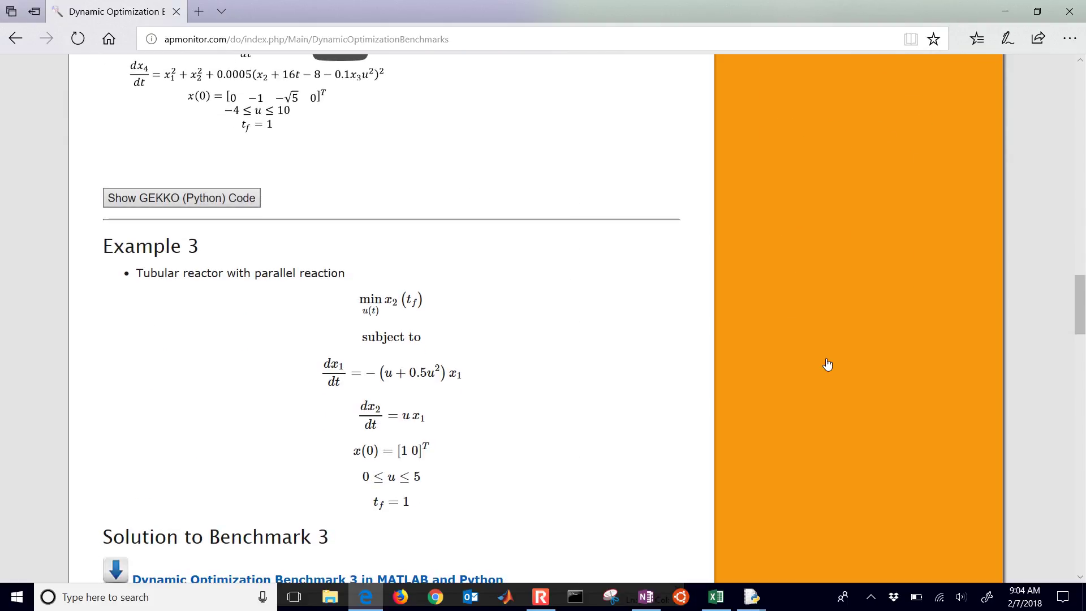
{"action": "scroll", "coordinate": [828, 364], "scroll_direction": "up", "scroll_amount": 19}
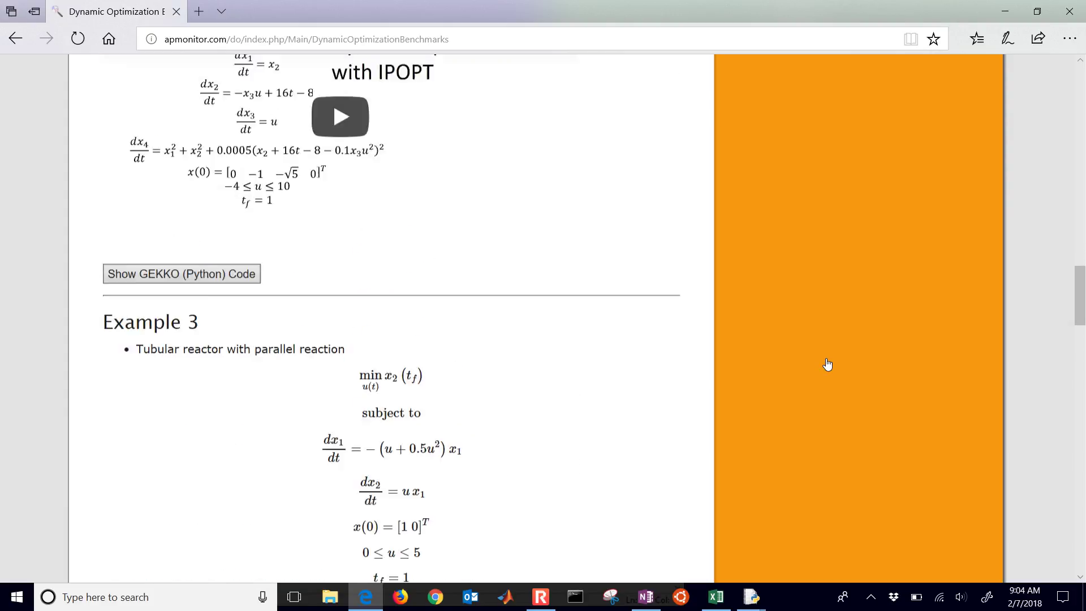
{"action": "scroll", "coordinate": [827, 363], "scroll_direction": "up", "scroll_amount": 3}
- Toggle Example 1a's GEKKO code, then scroll up to Example 1b and zoom in to read its equations
{"action": "key", "text": "Return"}
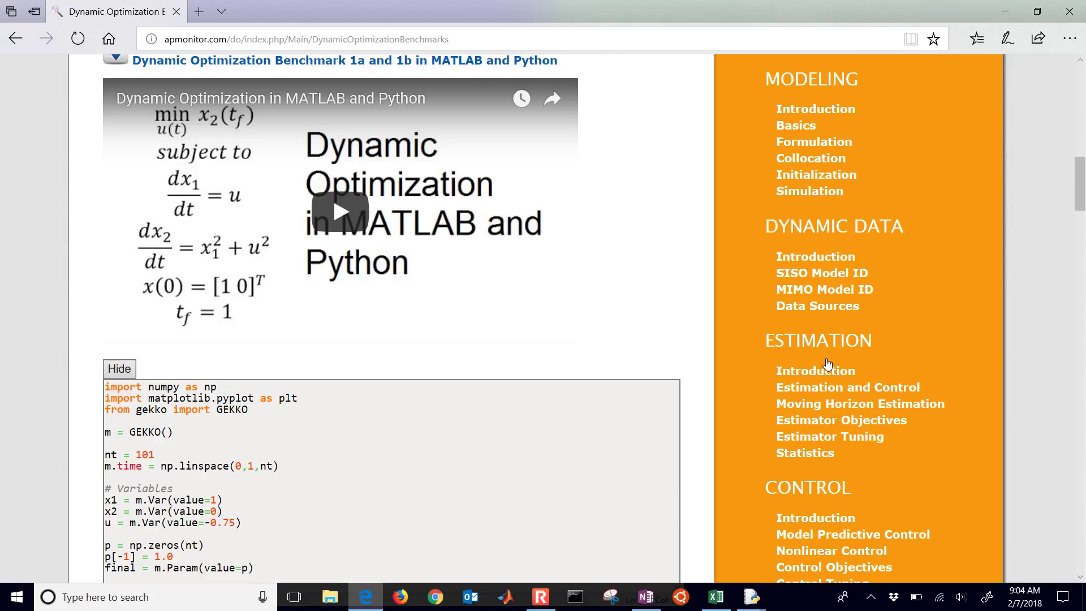
{"action": "key", "text": "Return"}
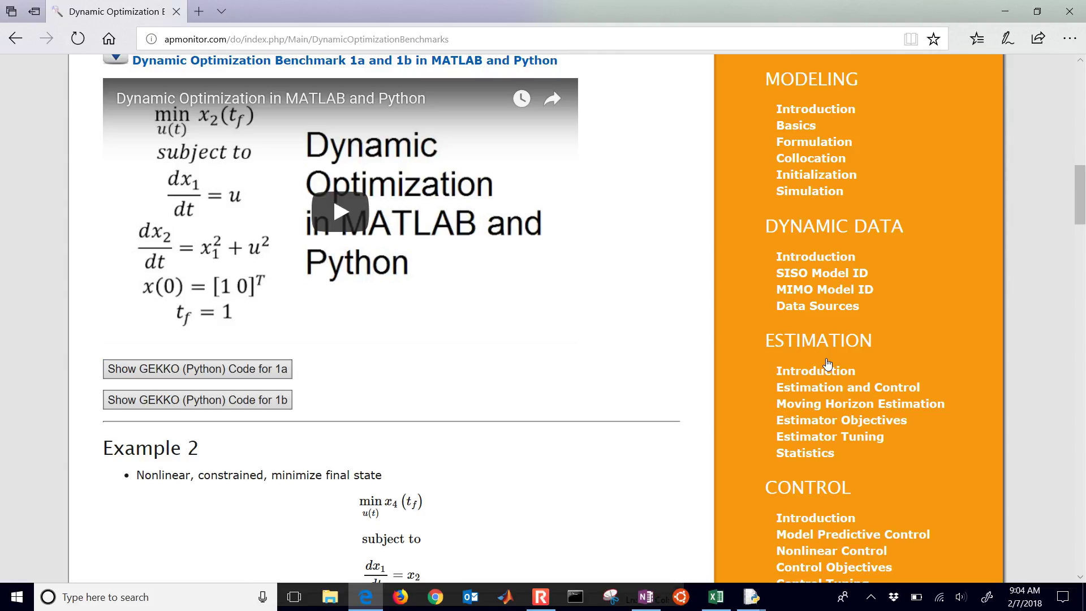
{"action": "scroll", "coordinate": [828, 364], "scroll_direction": "up", "scroll_amount": 8}
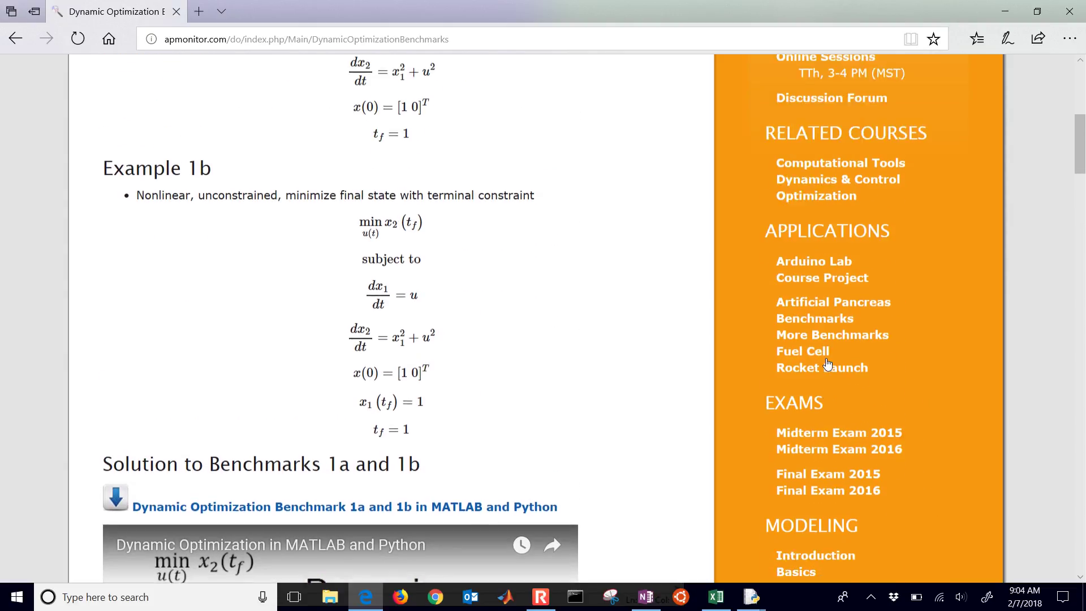
{"action": "scroll", "coordinate": [827, 364], "scroll_direction": "up", "scroll_amount": 1}
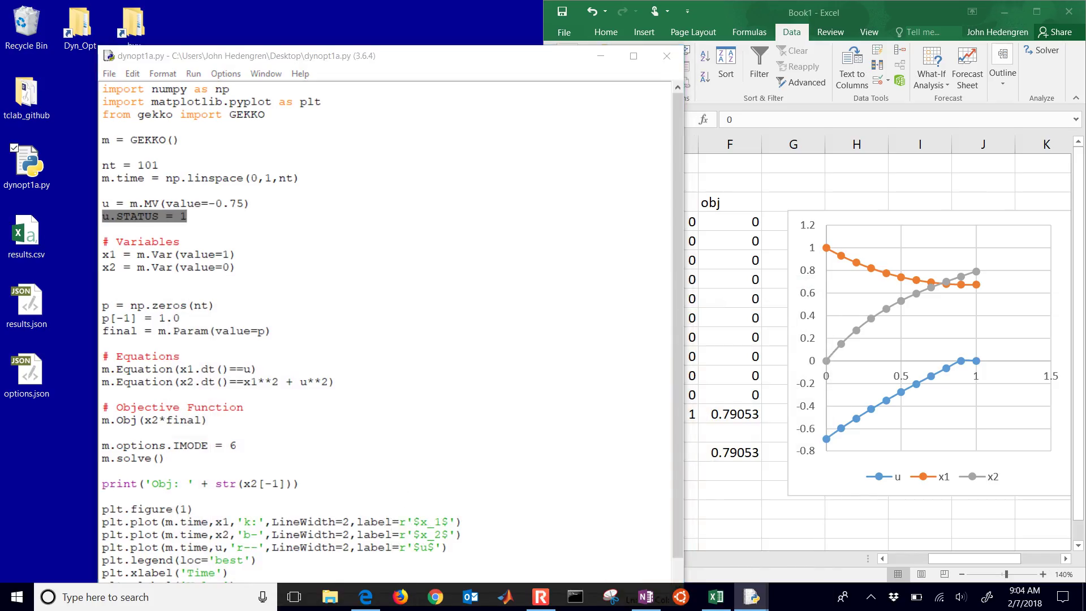
{"action": "left_click", "coordinate": [366, 597]}
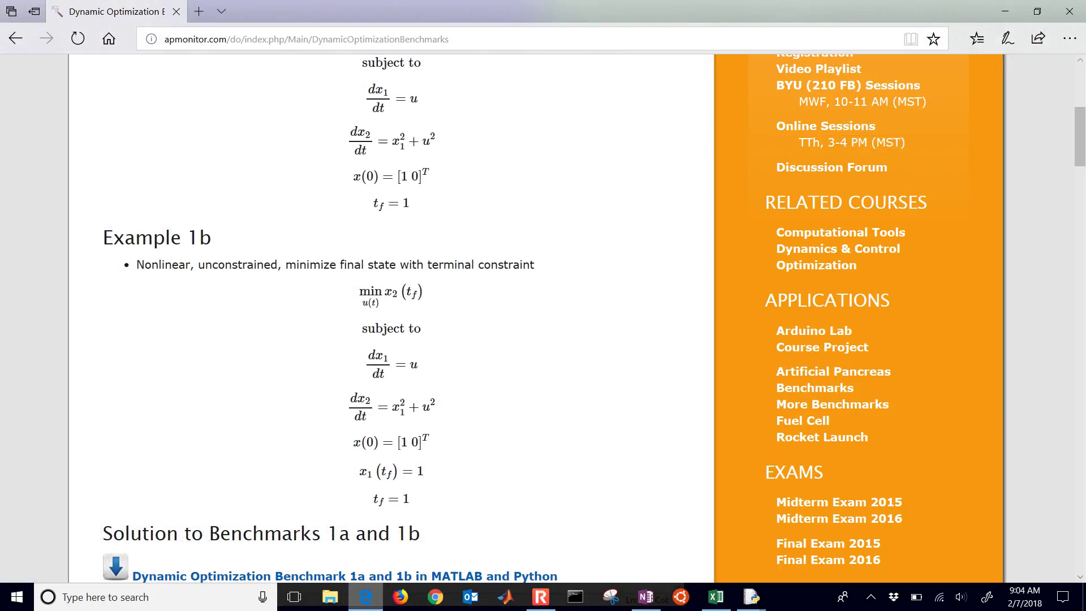
{"action": "key", "text": "ctrl+plus"}
{"action": "key", "text": "ctrl+plus"}
{"action": "key", "text": "ctrl+plus"}
{"action": "key", "text": "ctrl+plus"}
{"action": "key", "text": "ctrl+plus"}
{"action": "key", "text": "ctrl+plus"}
{"action": "key", "text": "ctrl+plus"}
{"action": "key", "text": "ctrl+plus"}
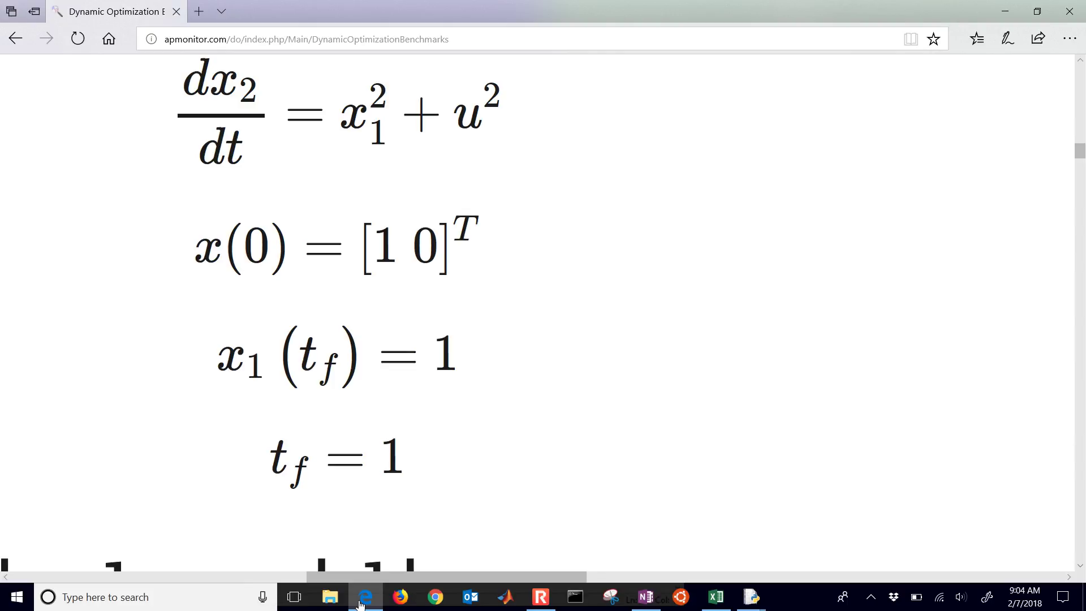
{"action": "key", "text": "ctrl+minus"}
{"action": "key", "text": "ctrl+minus"}
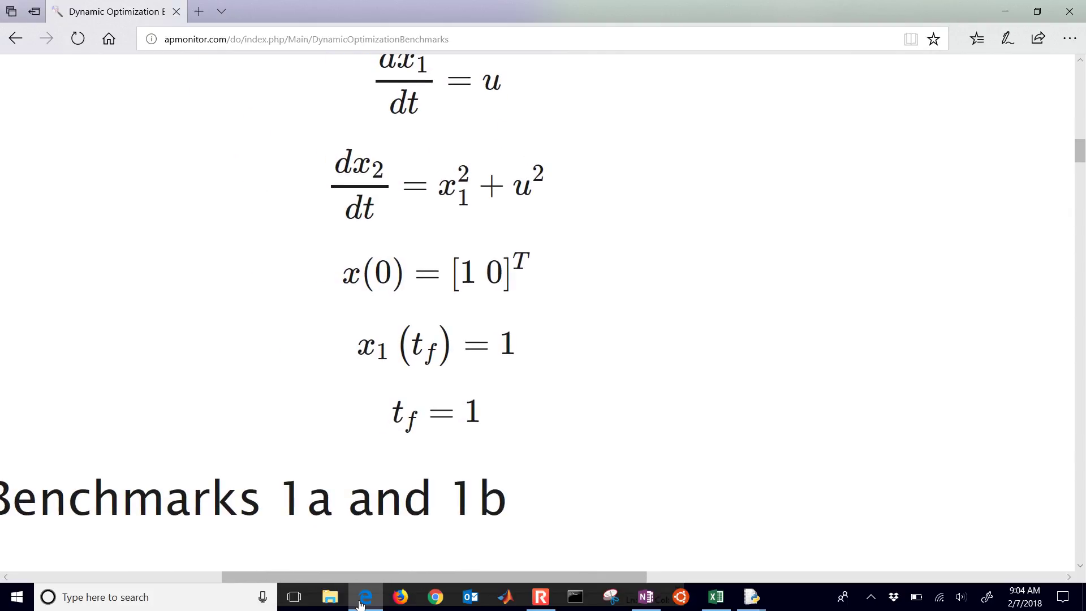
- Snap the Edge benchmarks window to a corner, then minimize it
{"action": "key", "text": "super+Right"}
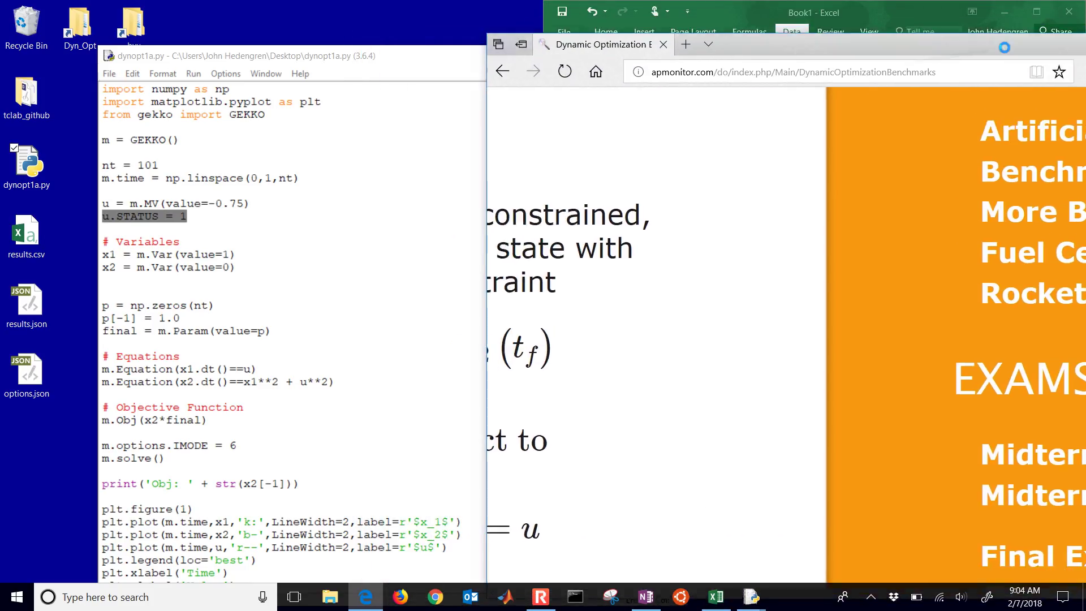
{"action": "key", "text": "super+Up"}
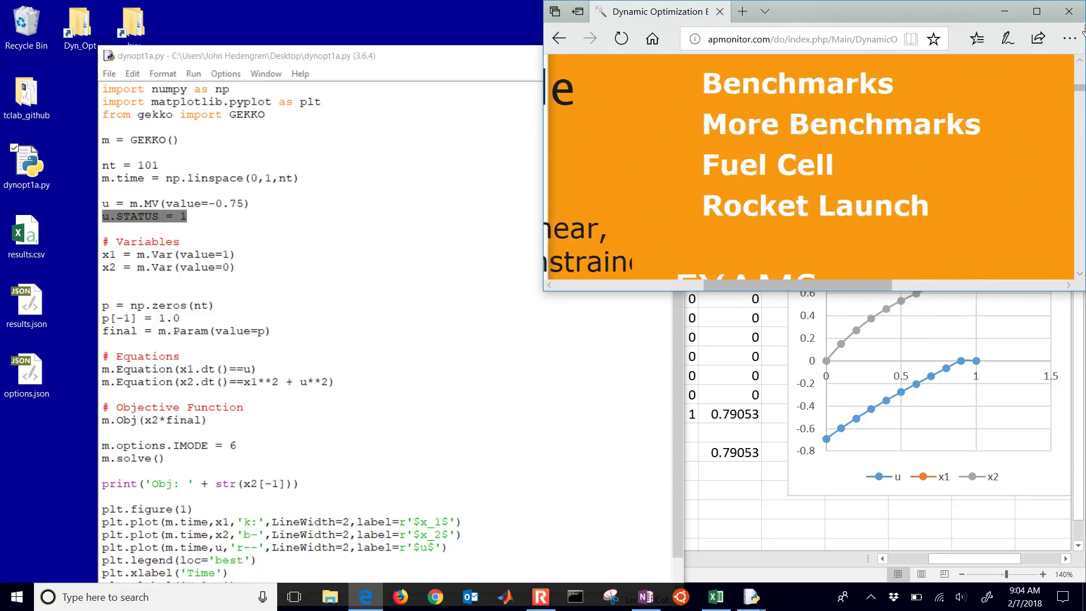
{"action": "key", "text": "super+Down"}
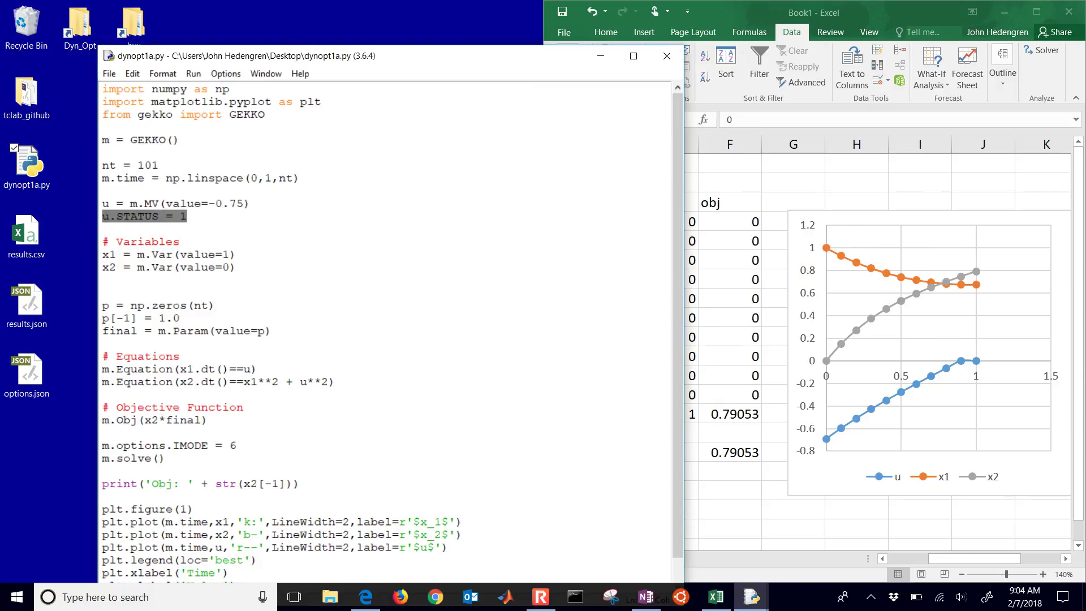
- Place OneNote's Example 1b notes on the right half and circle x1(tf) = 1 in ink
{"action": "key", "text": "alt+Tab"}
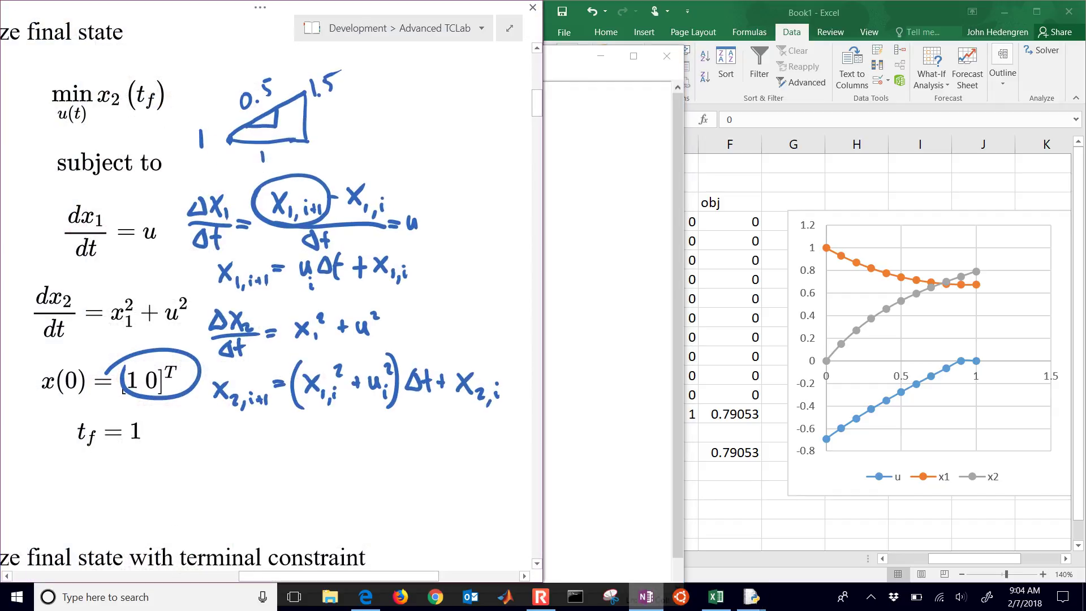
{"action": "scroll", "coordinate": [272, 305], "scroll_direction": "down", "scroll_amount": 10}
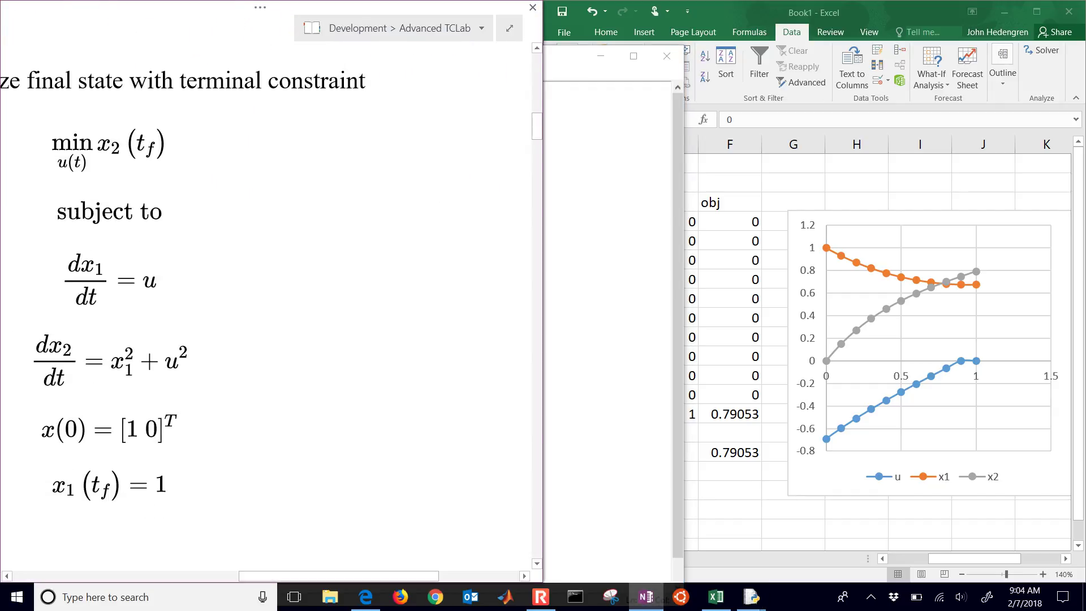
{"action": "left_click_drag", "start_coordinate": [493, 6], "coordinate": [1031, 17]}
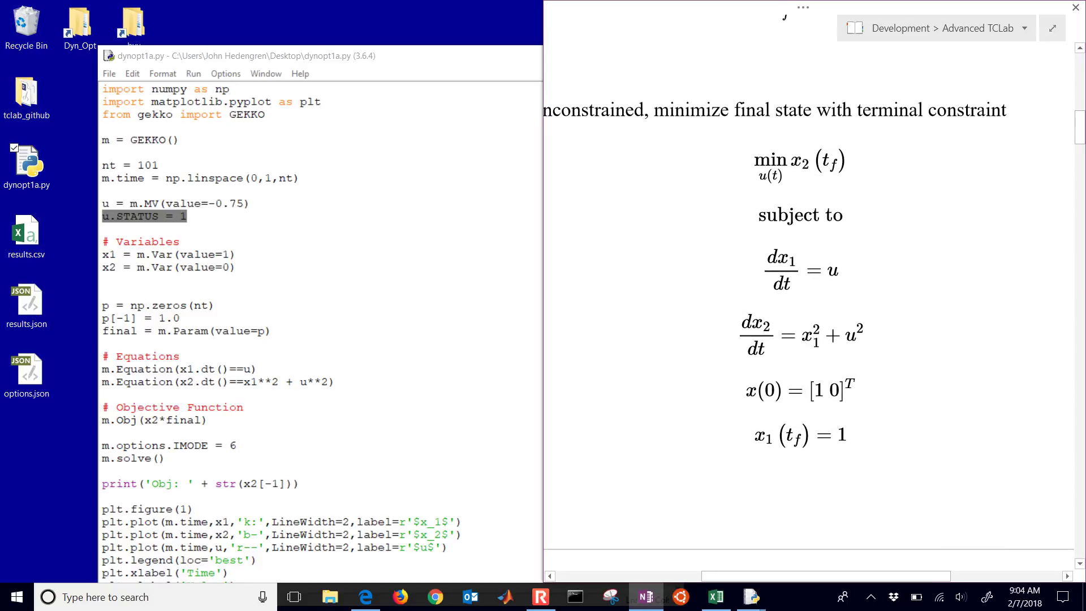
{"action": "mouse_move", "coordinate": [749, 420]}
{"action": "left_mouse_down"}
{"action": "mouse_move", "coordinate": [885, 438]}
{"action": "mouse_move", "coordinate": [748, 418]}
{"action": "left_mouse_up"}
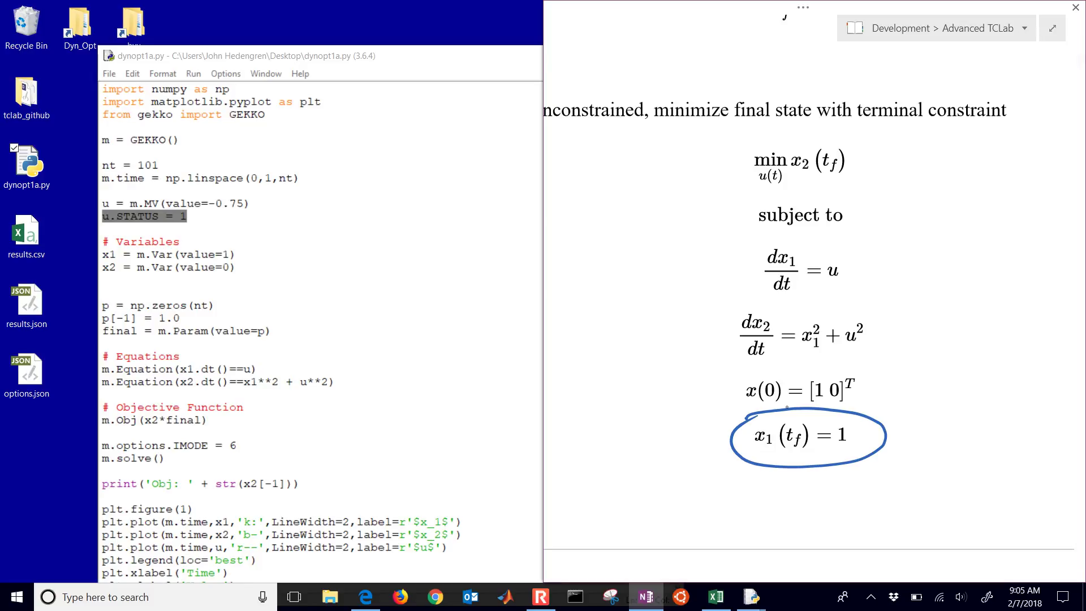
{"action": "left_click", "coordinate": [350, 314]}
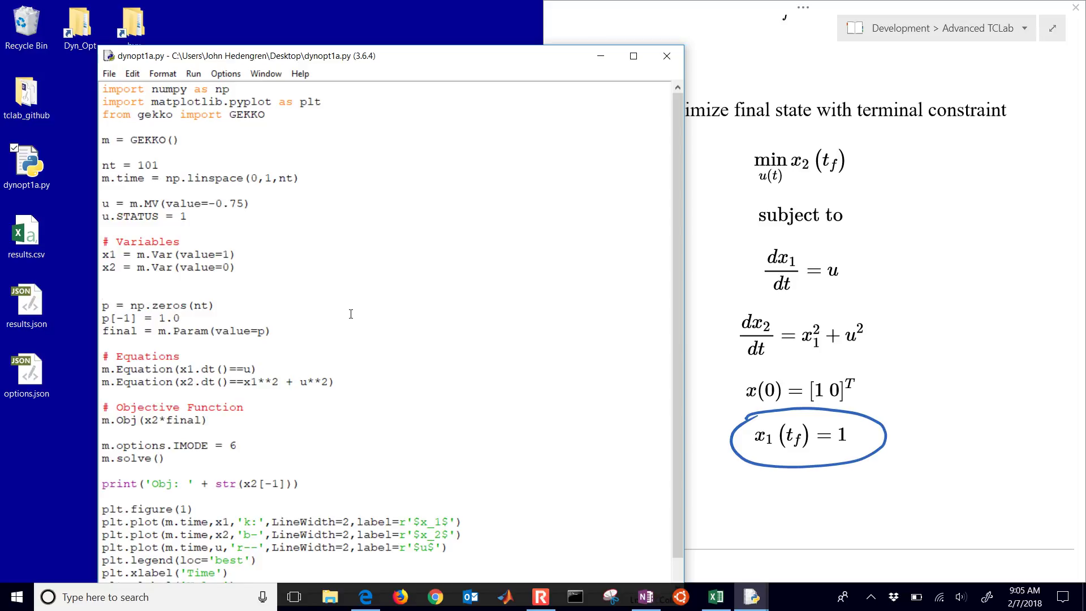
- Remove the blank line above p = np.zeros(nt) and add m.Equation(final*(x1-1) ==0) under the x2 equation
{"action": "key", "text": "BackSpace"}
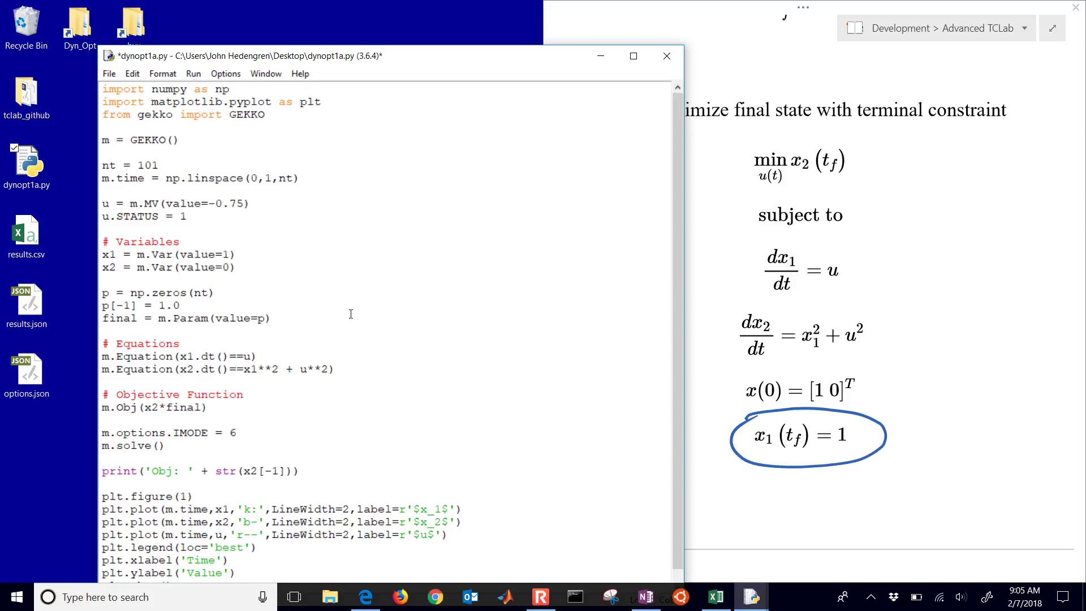
{"action": "key", "text": "shift+Down"}
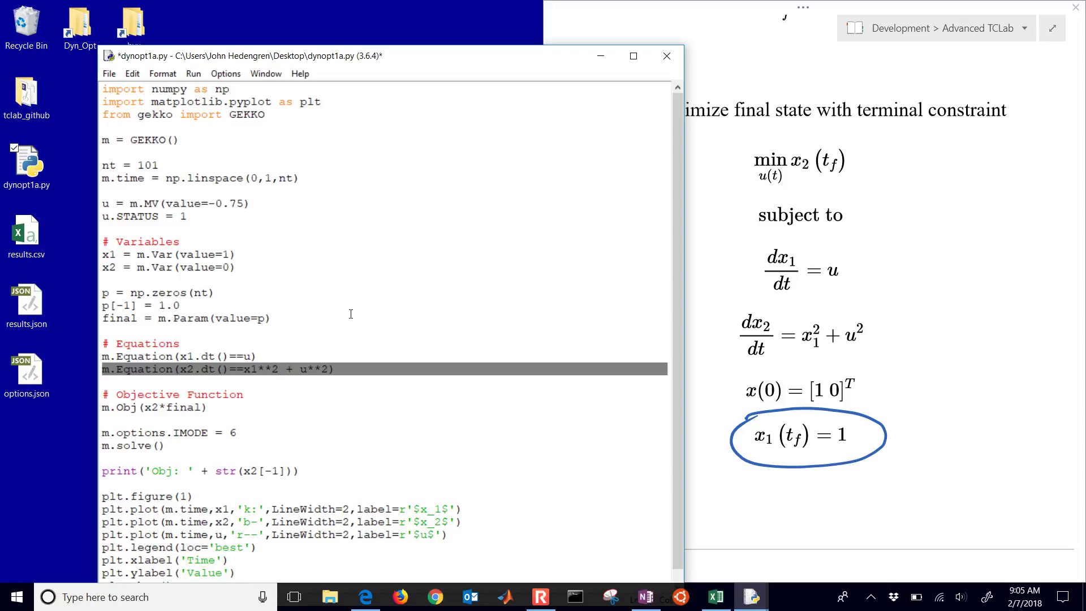
{"action": "key", "text": "ctrl+c"}
{"action": "key", "text": "Return"}
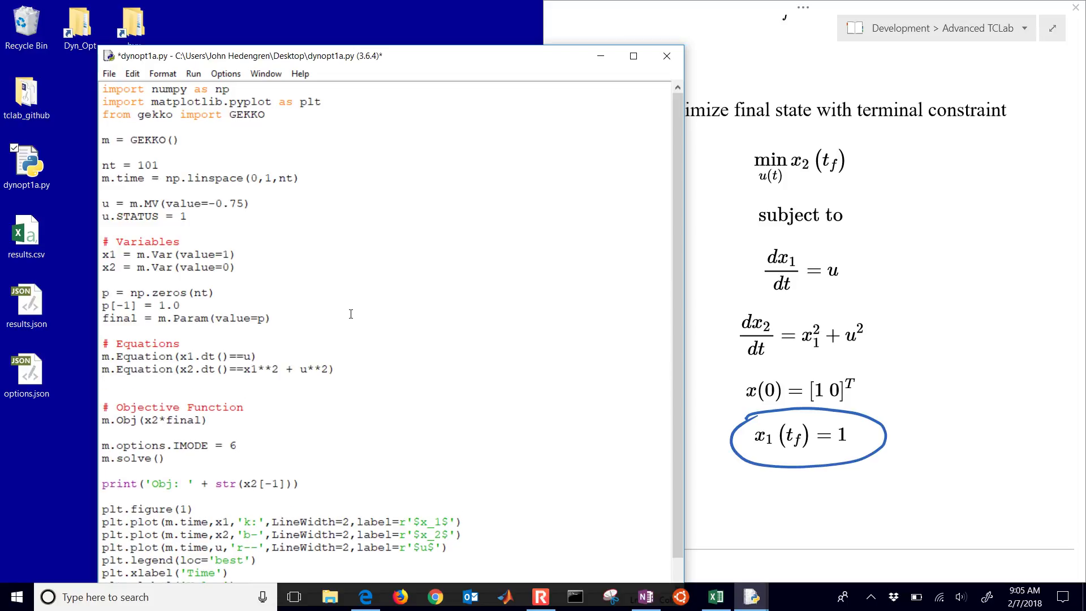
{"action": "key", "text": "Up"}
{"action": "type", "text": "m.Equation(final"}
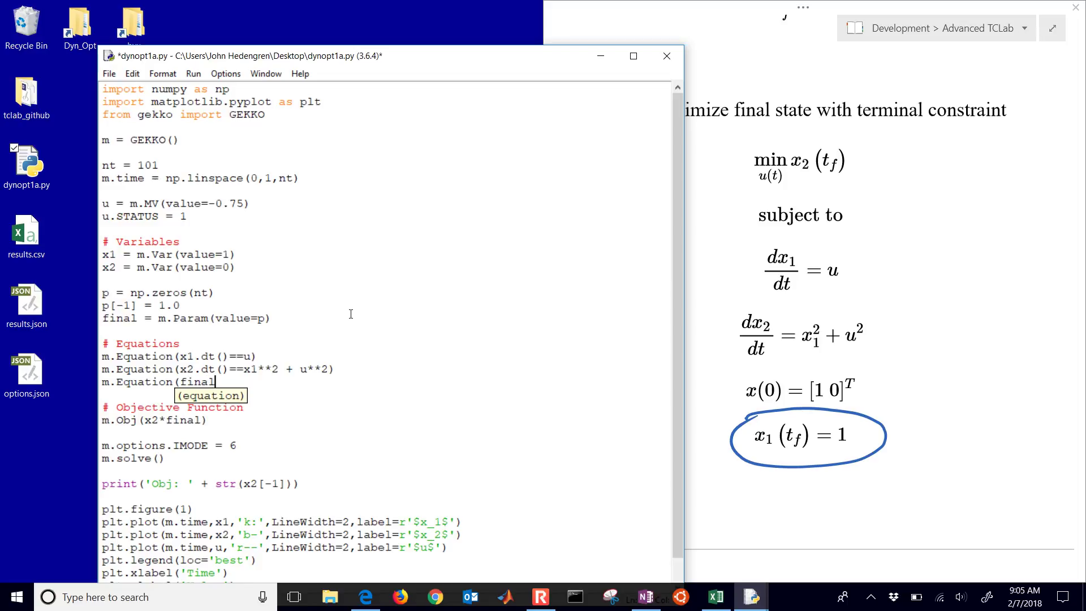
{"action": "type", "text": "*(x"}
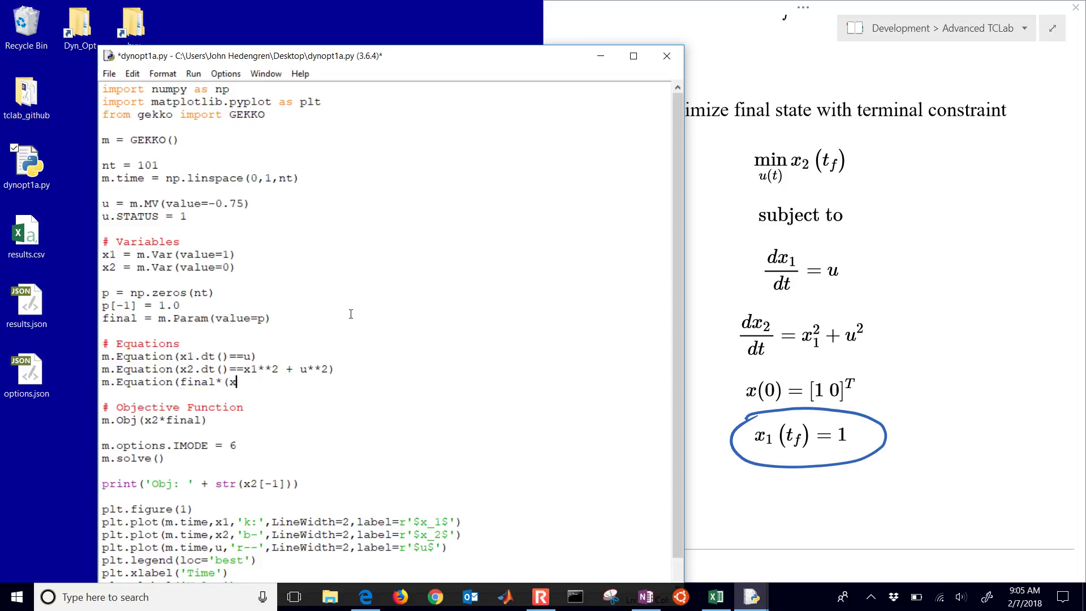
{"action": "type", "text": "1-1) ==0)"}
- Run dynopt1a.py with Run Module, confirming the save so it re-solves with the terminal constraint
{"action": "key", "text": "alt+r"}
{"action": "key", "text": "Down"}
{"action": "key", "text": "Down"}
{"action": "key", "text": "Return"}
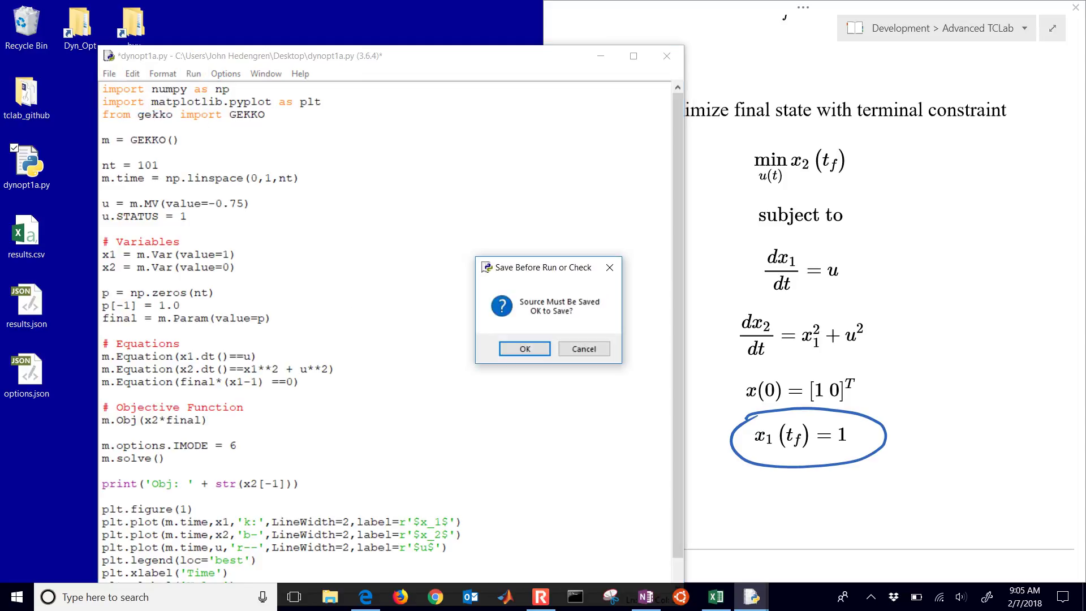
{"action": "key", "text": "Return"}
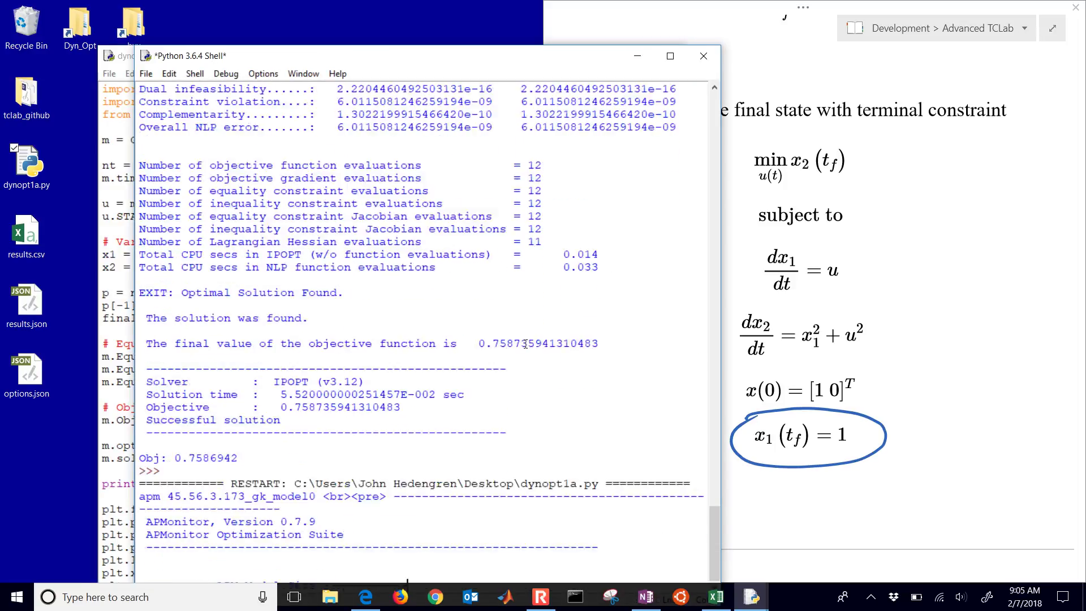